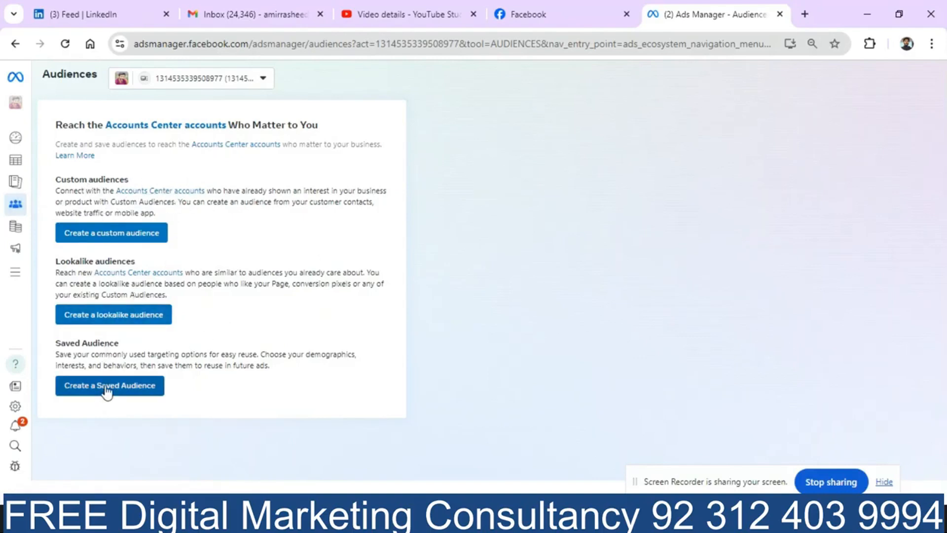
# Start a custom audience with Website as its source and continue past the pixel setup with the suggested pixel name.
pyautogui.click(142, 241)
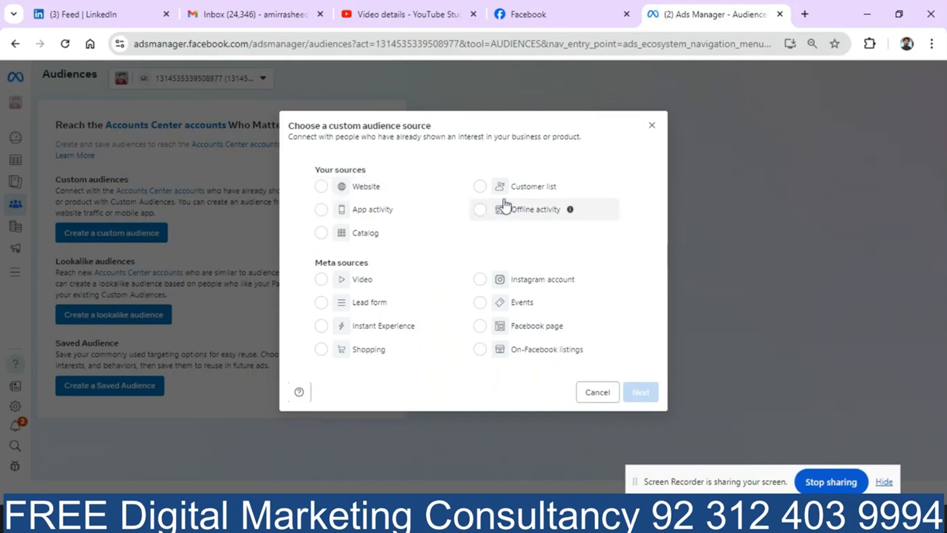
pyautogui.hotkey('alt', 'Tab')
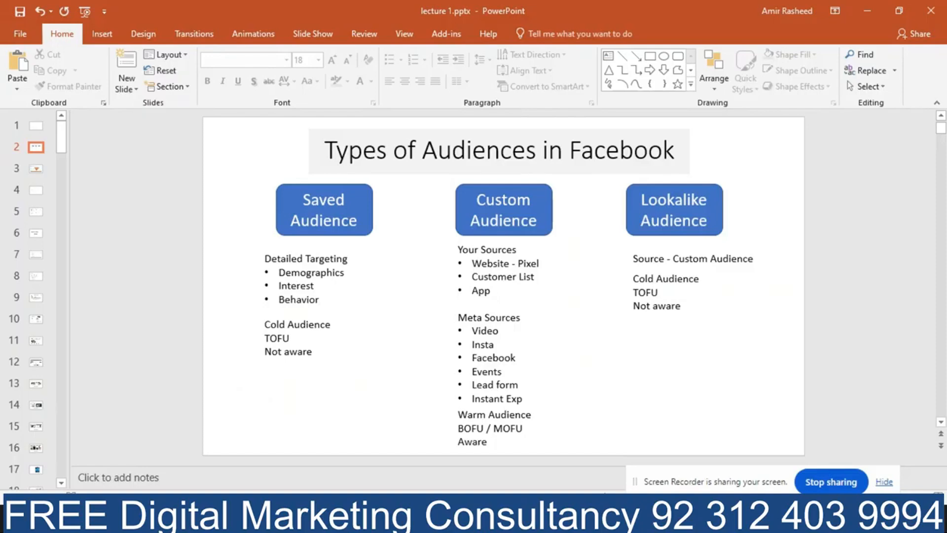
pyautogui.hotkey('alt', 'Tab')
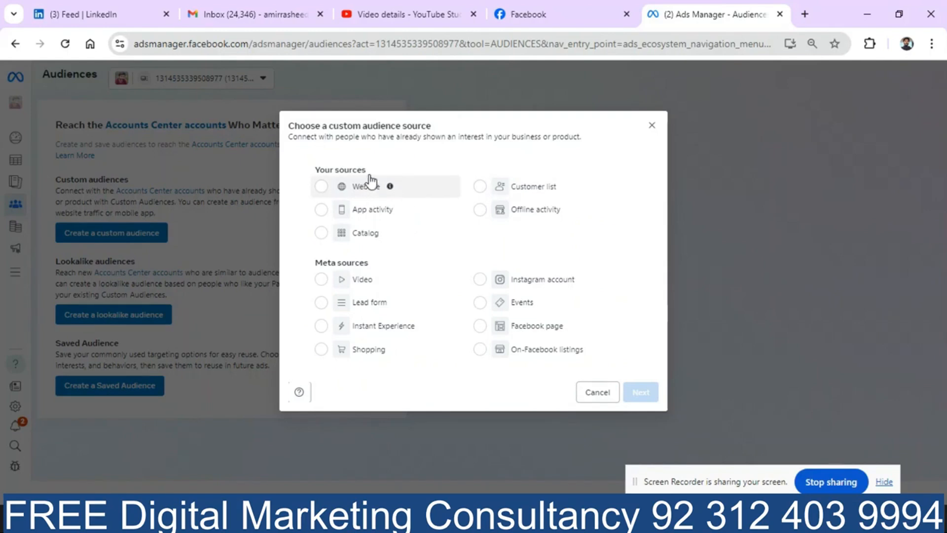
pyautogui.click(324, 190)
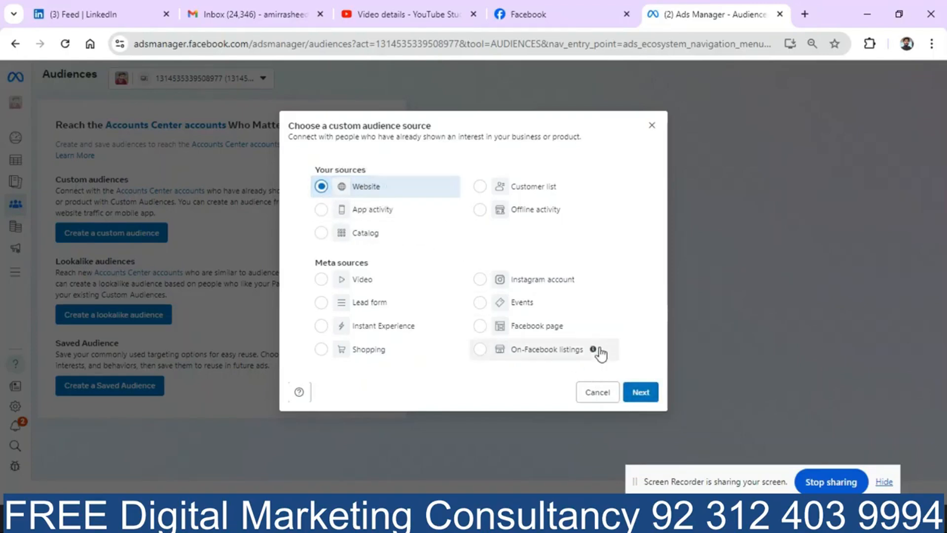
pyautogui.click(640, 393)
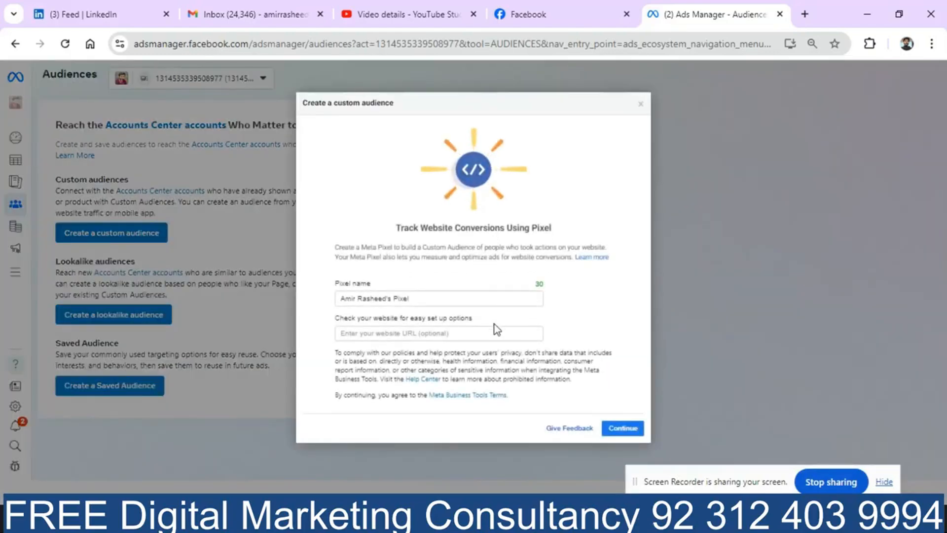
pyautogui.click(614, 428)
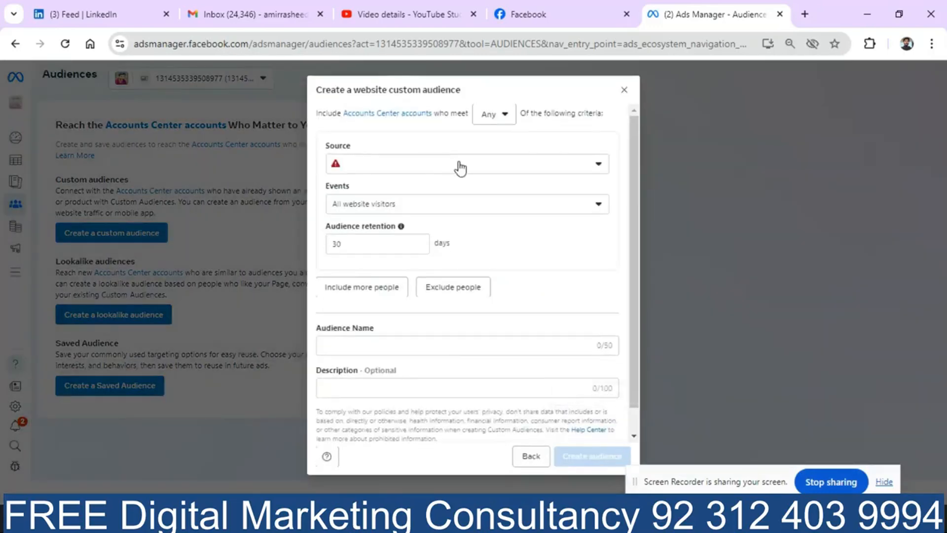
# Check the available sources and choose All website visitors as the event for the included people.
pyautogui.click(460, 169)
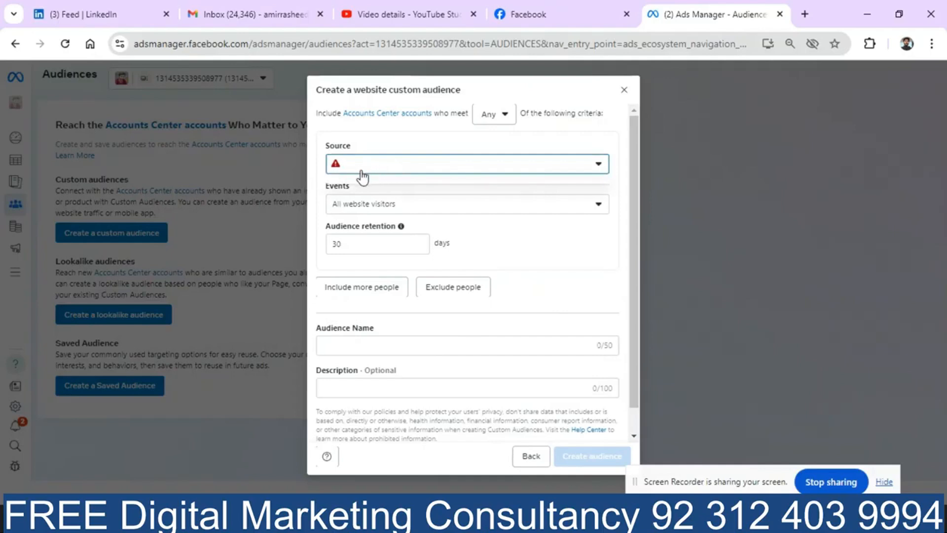
pyautogui.click(380, 207)
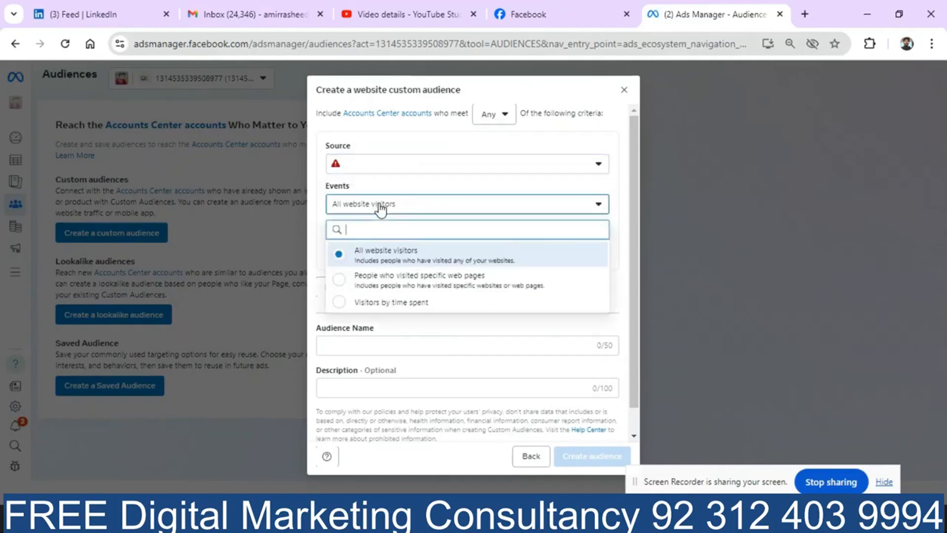
pyautogui.click(391, 257)
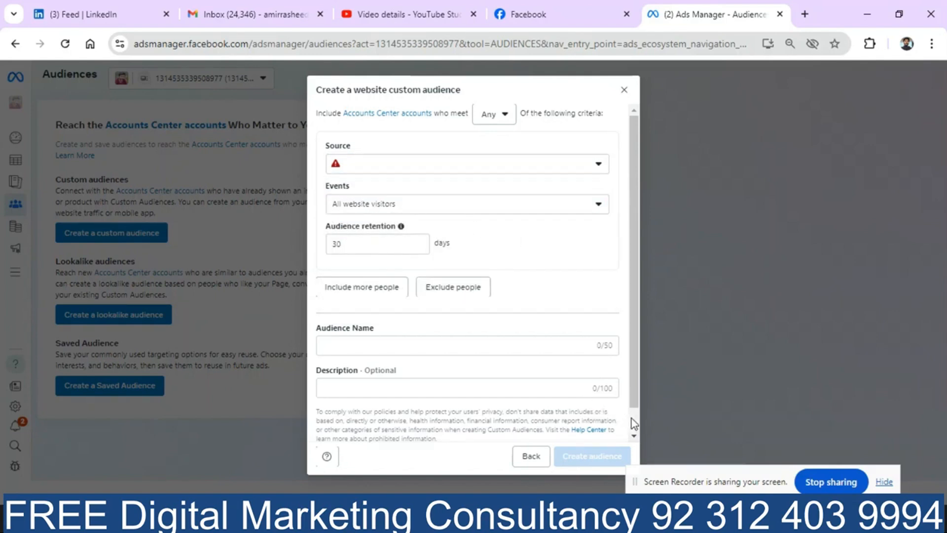
# Set the audience retention for the included website visitors to 180 days.
pyautogui.click(387, 242)
pyautogui.press('BackSpace')
pyautogui.press('BackSpace')
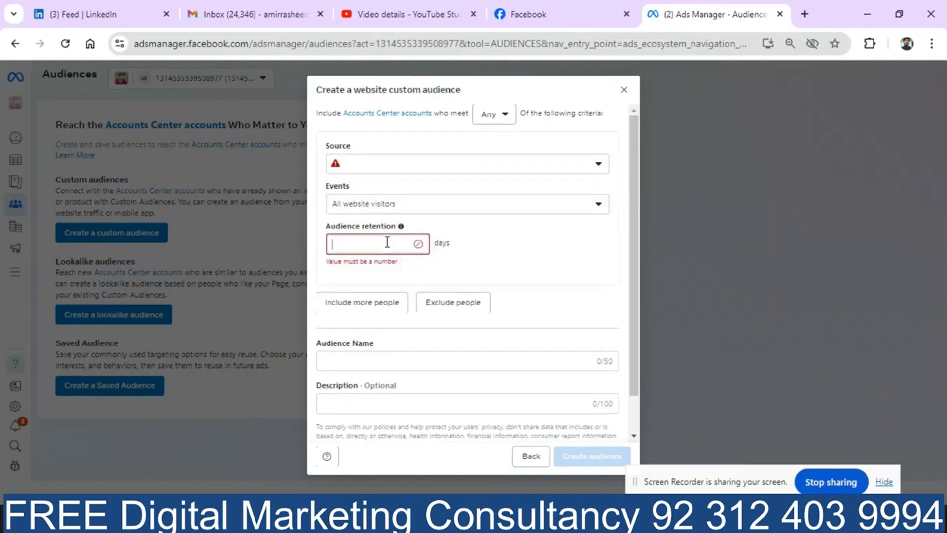
pyautogui.write('18')
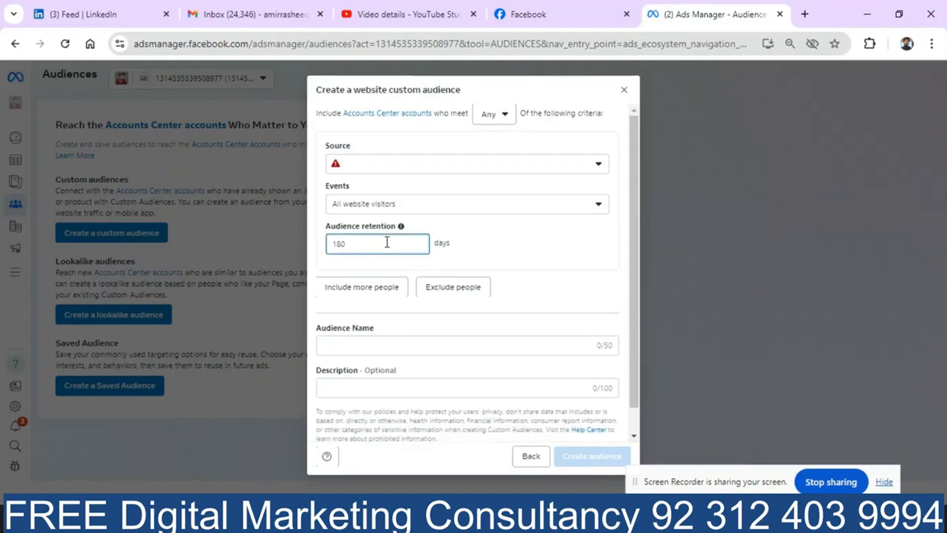
pyautogui.write('1')
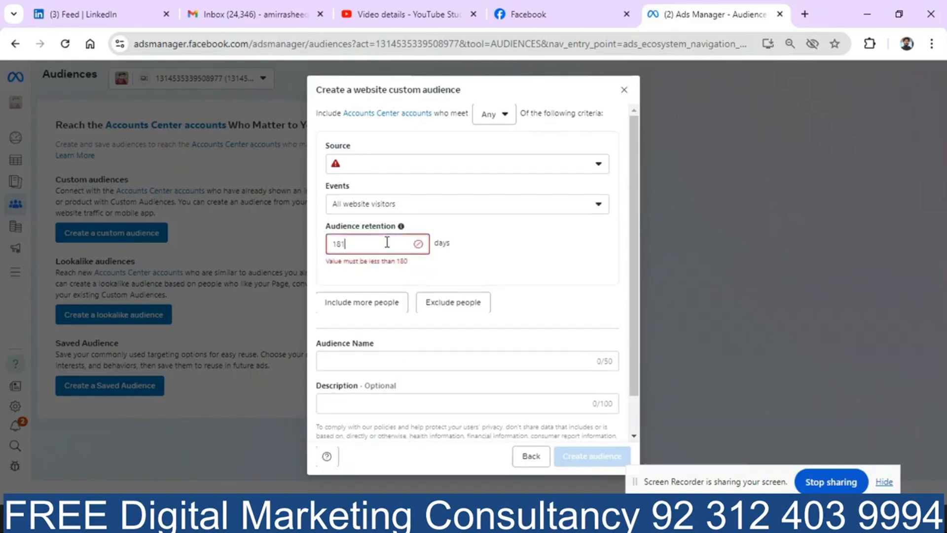
pyautogui.press('BackSpace')
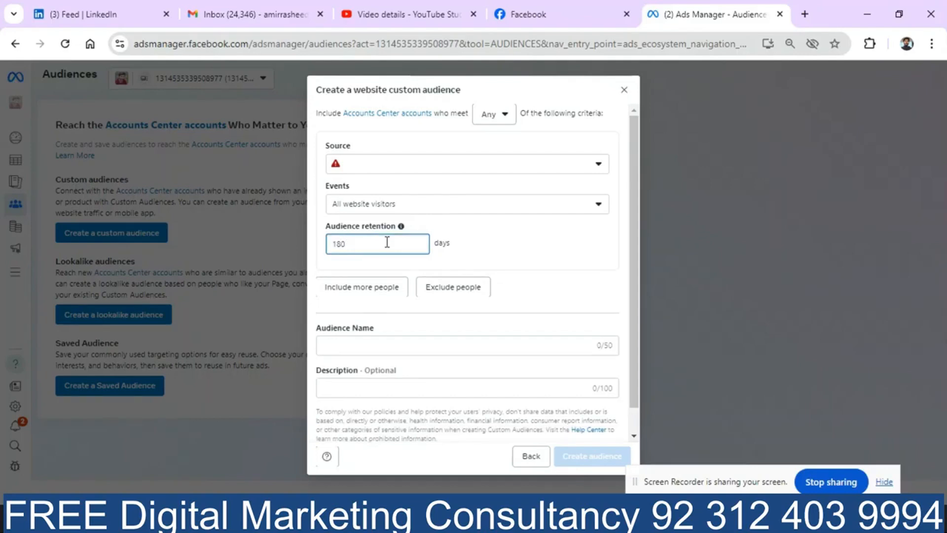
pyautogui.press('BackSpace')
pyautogui.press('BackSpace')
pyautogui.press('BackSpace')
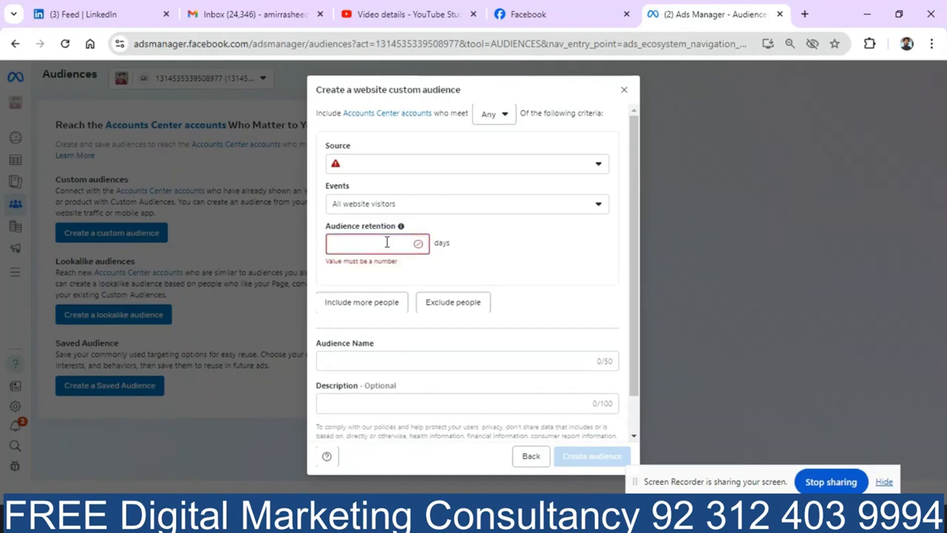
pyautogui.write('180')
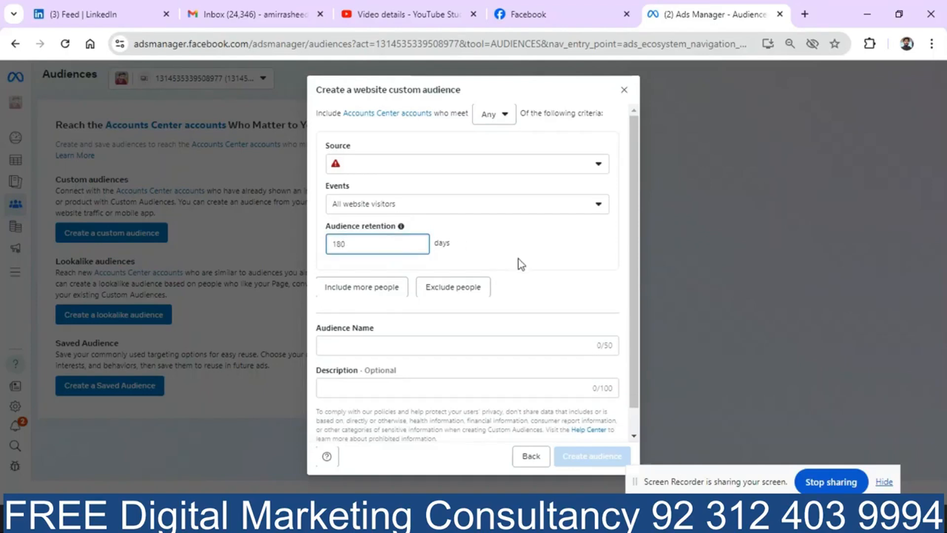
pyautogui.click(519, 260)
# Name the audience "web vis 180 days".
pyautogui.click(415, 347)
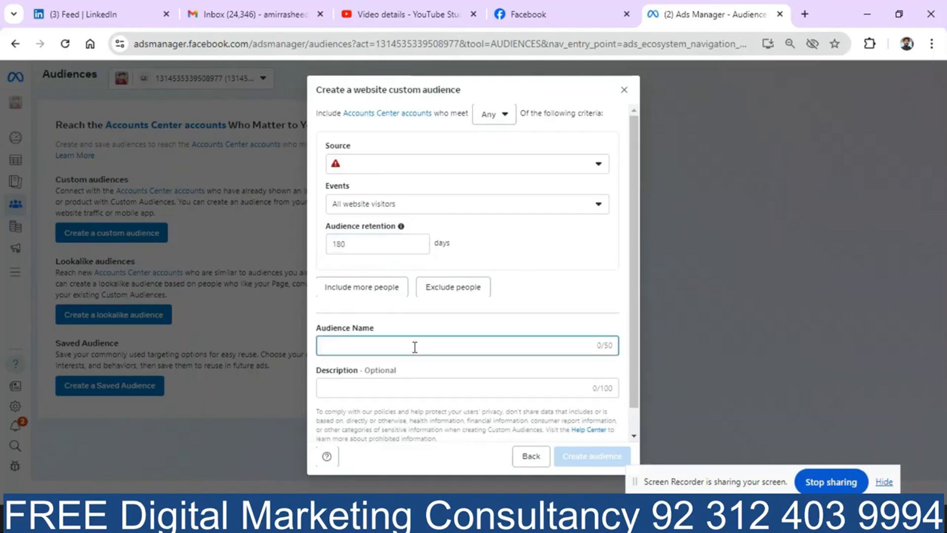
pyautogui.write('web vis')
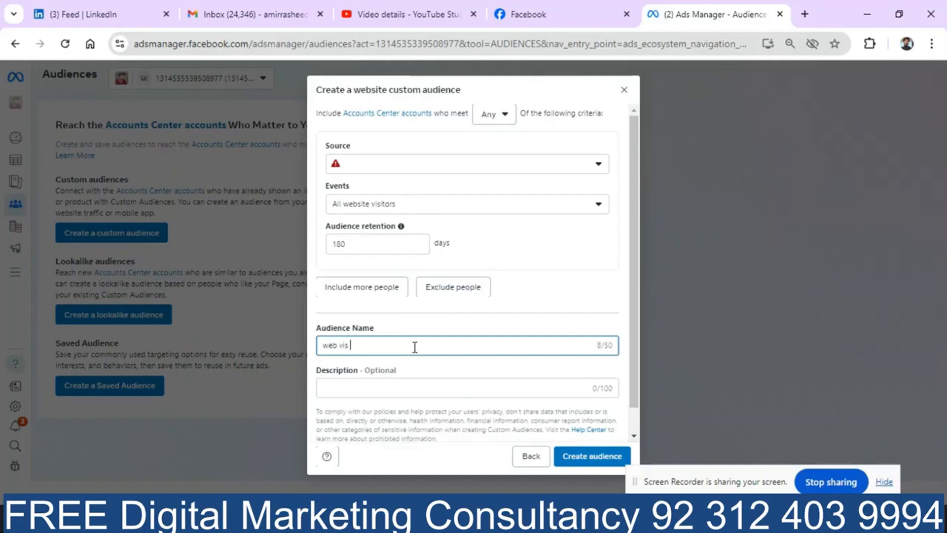
pyautogui.write(' 180 c')
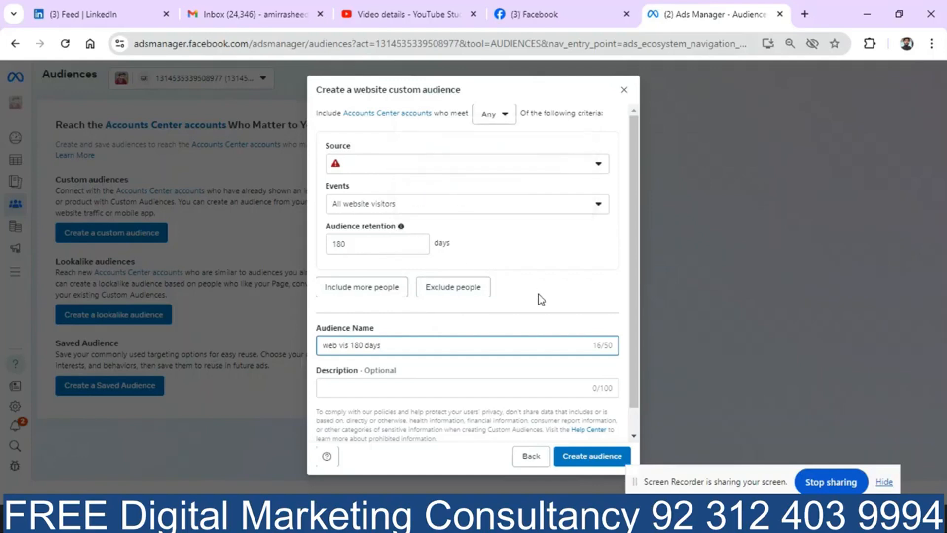
# Switch to PowerPoint, examine the full funnel strategy on slide 3, and return to the website custom audience form in Chrome.
pyautogui.click(397, 521)
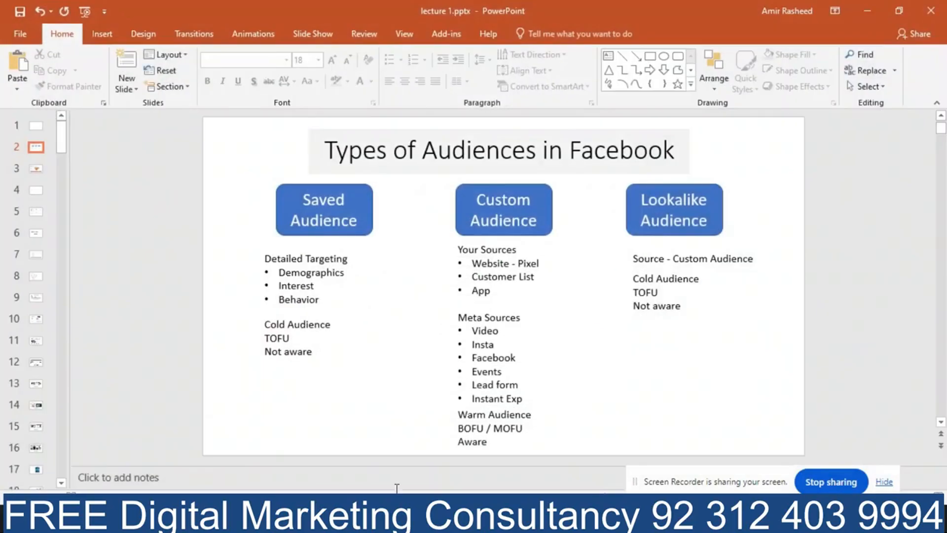
pyautogui.click(38, 170)
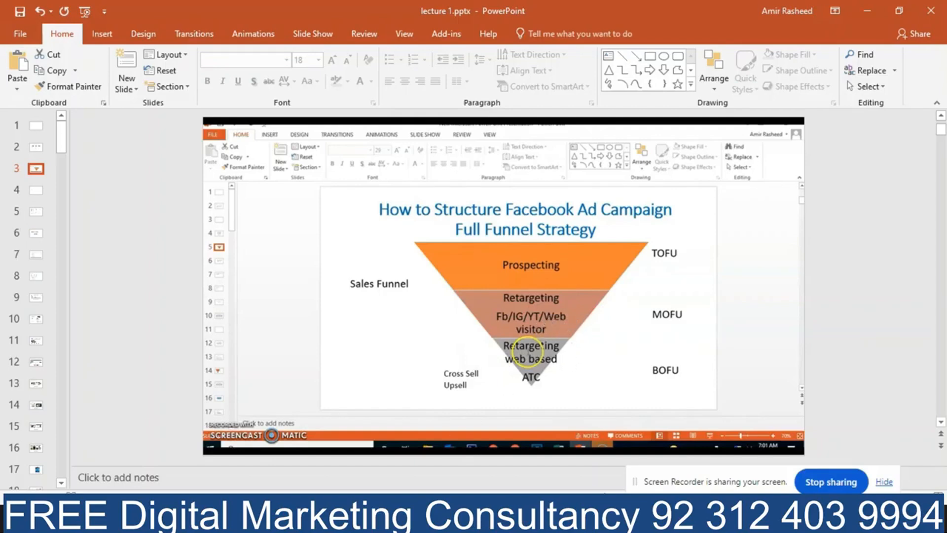
pyautogui.moveTo(322, 518)
pyautogui.click(261, 472)
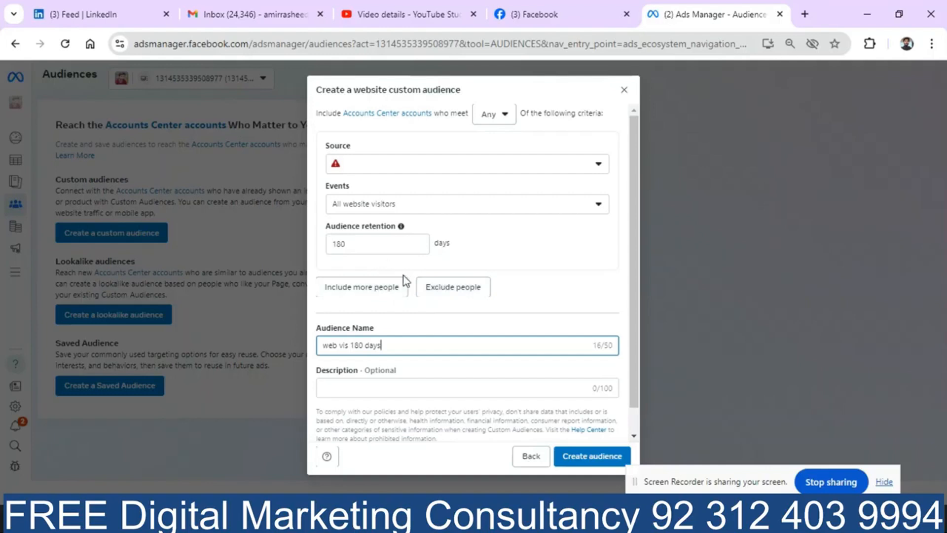
# Add an exclusion group to the audience with People who visited specific web pages as its event.
pyautogui.click(438, 293)
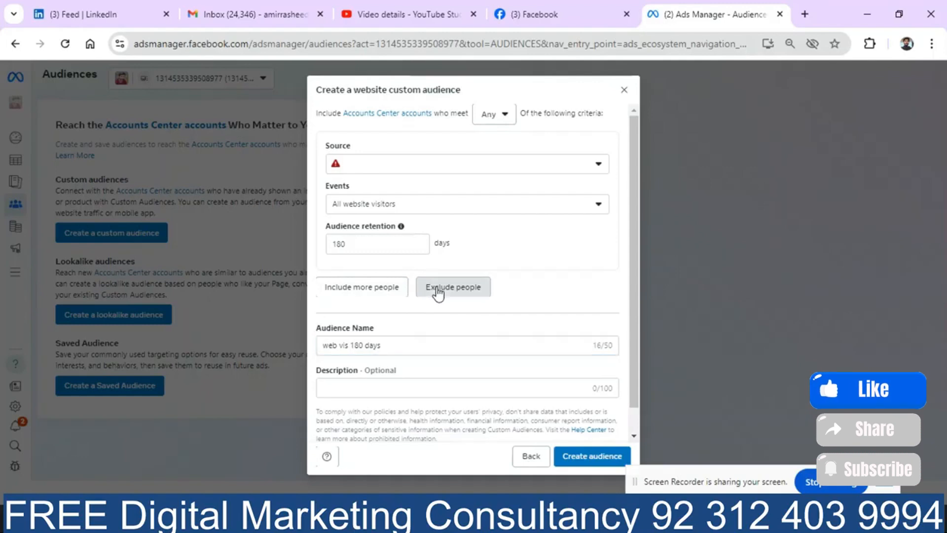
pyautogui.moveTo(632, 286); pyautogui.dragTo(633, 363)
pyautogui.click(559, 266)
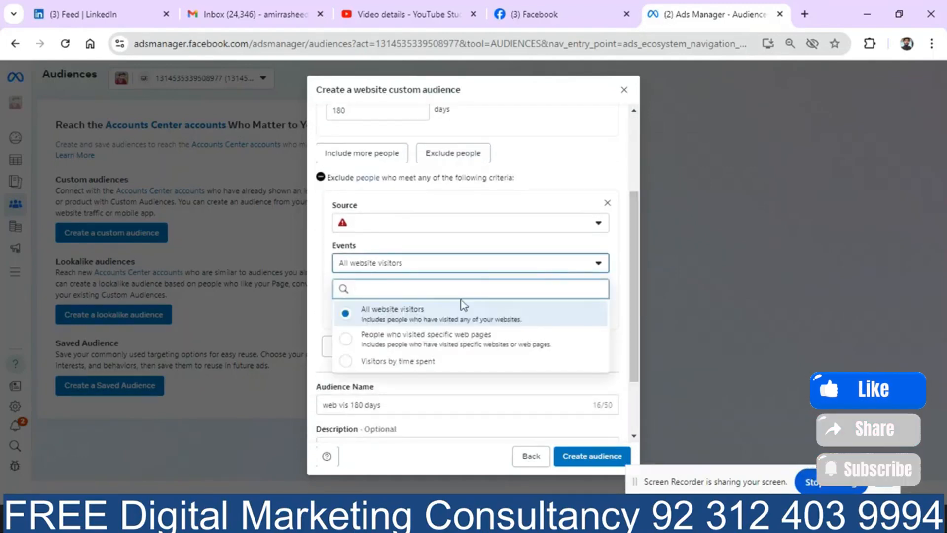
pyautogui.click(415, 345)
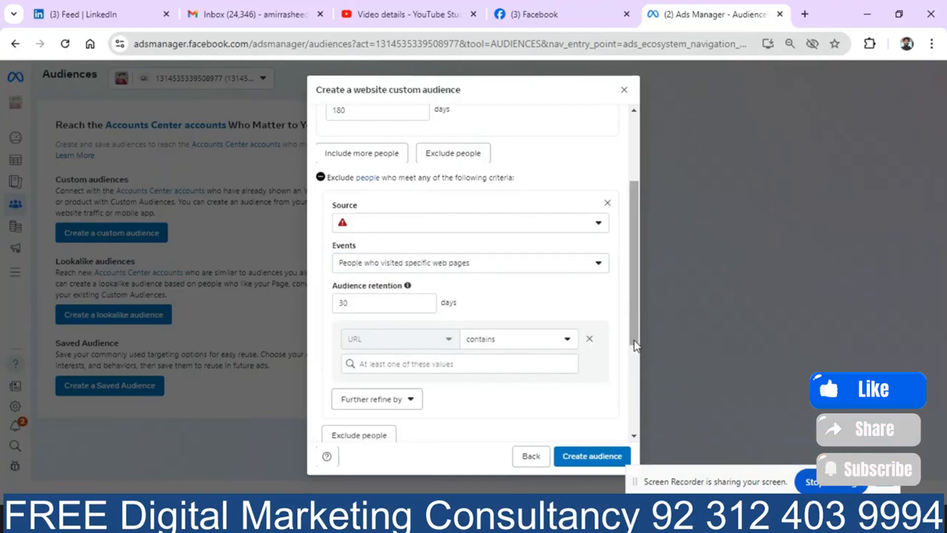
# Set the exclusion group's URL condition to contain "/thankyou".
pyautogui.moveTo(637, 348); pyautogui.dragTo(641, 394)
pyautogui.click(480, 253)
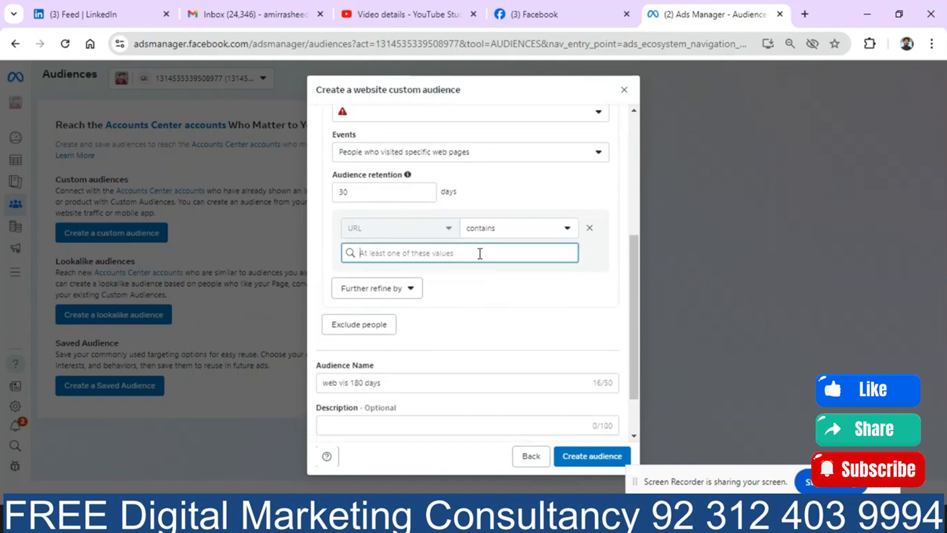
pyautogui.write('/tha')
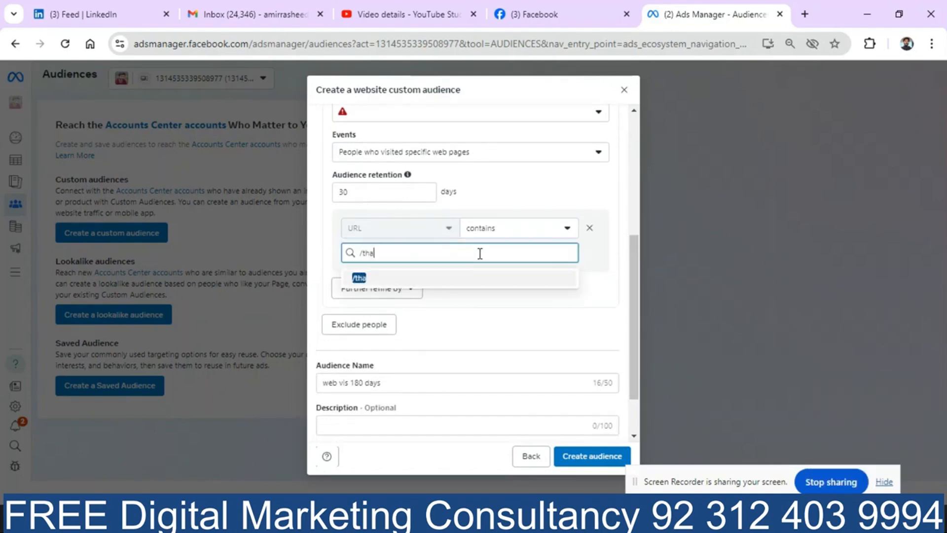
pyautogui.write('nkyou')
pyautogui.click(423, 279)
# Set the exclusion group's audience retention to 180 days.
pyautogui.click(419, 191)
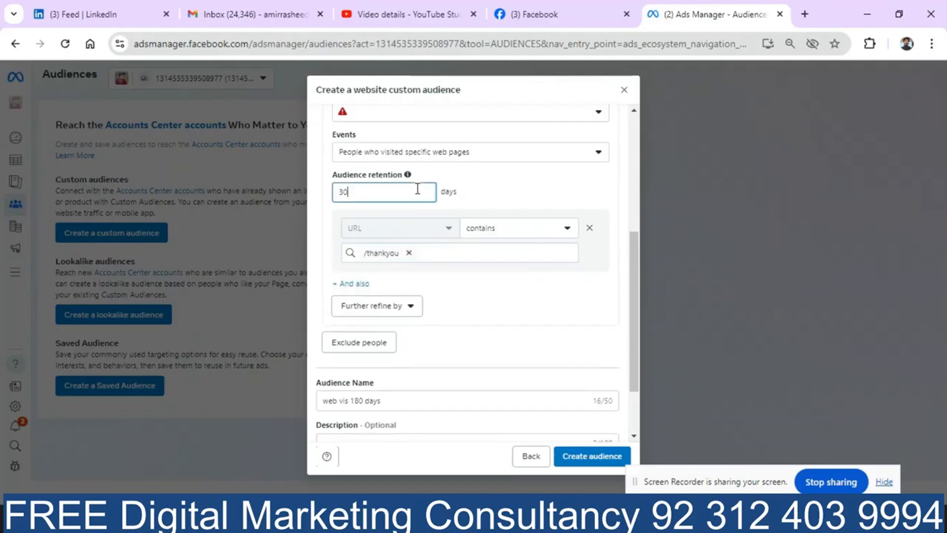
pyautogui.press('BackSpace')
pyautogui.press('BackSpace')
pyautogui.write('180')
# Review the audience's include and exclude criteria, including sources, events, retention periods and the URL condition.
pyautogui.moveTo(634, 288); pyautogui.dragTo(639, 204)
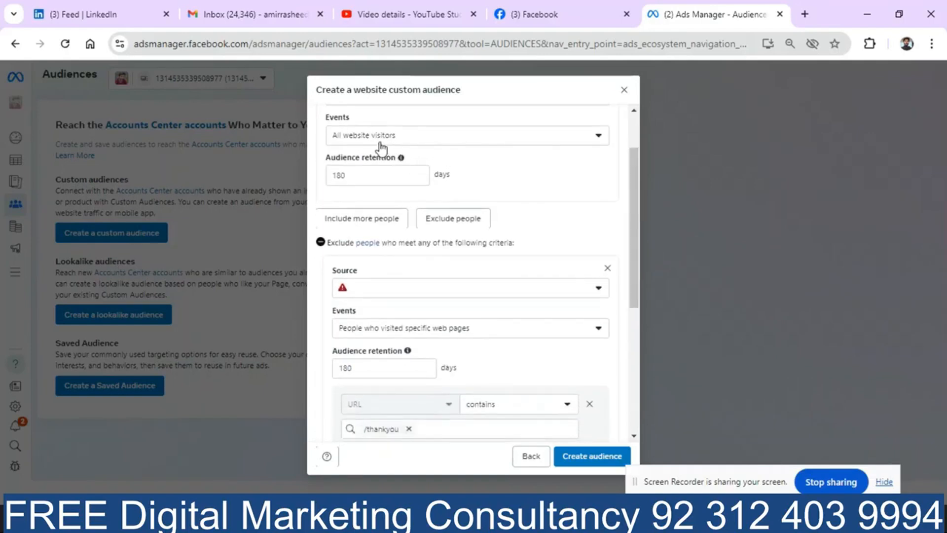
pyautogui.scroll(2, 637, 135)
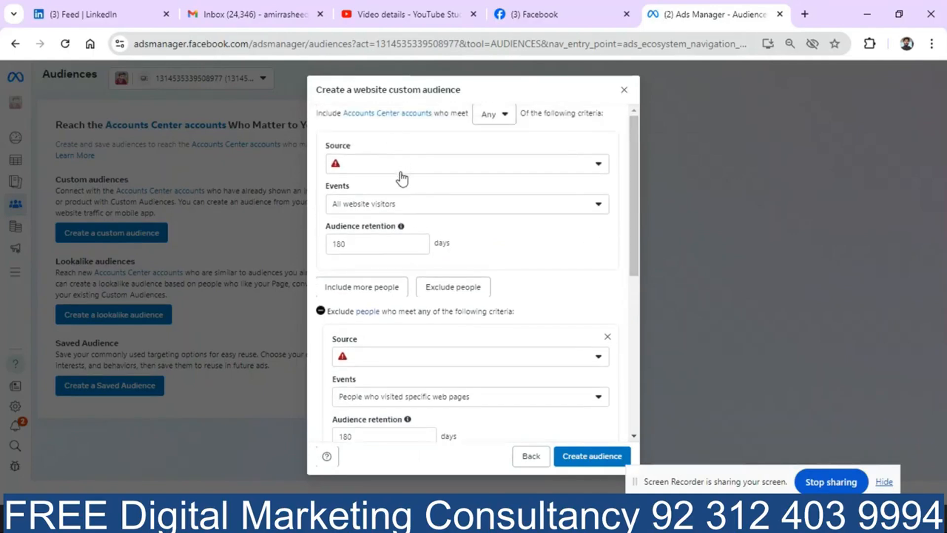
pyautogui.moveTo(635, 207); pyautogui.dragTo(649, 255)
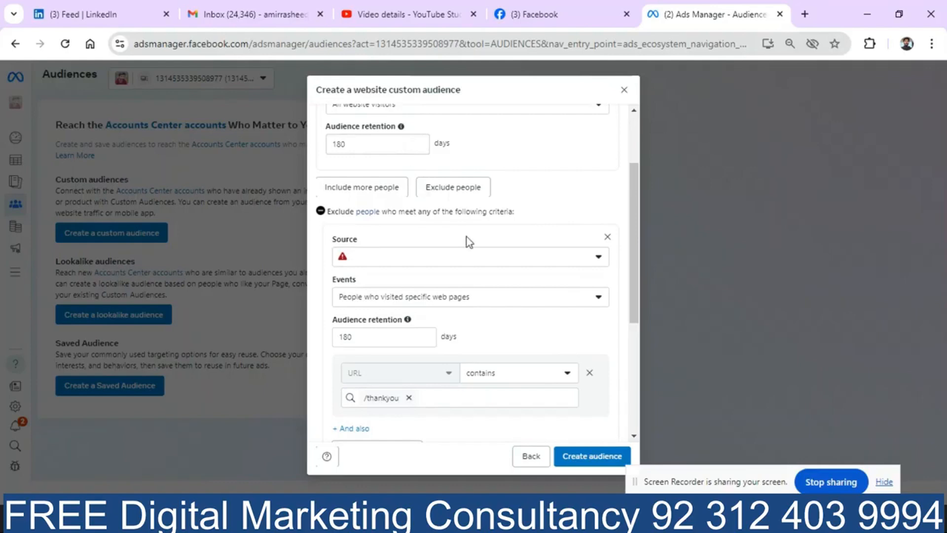
pyautogui.moveTo(640, 271); pyautogui.dragTo(637, 362)
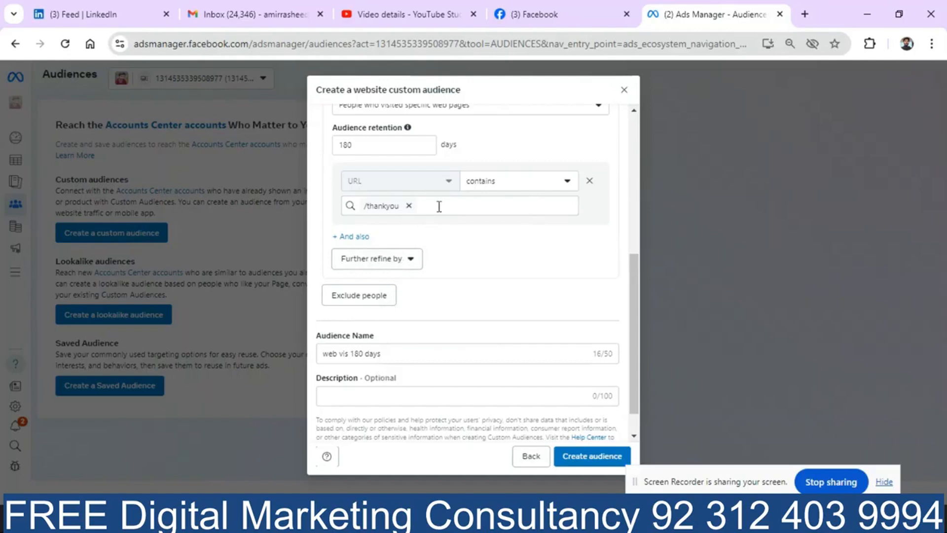
pyautogui.moveTo(635, 278); pyautogui.dragTo(635, 241)
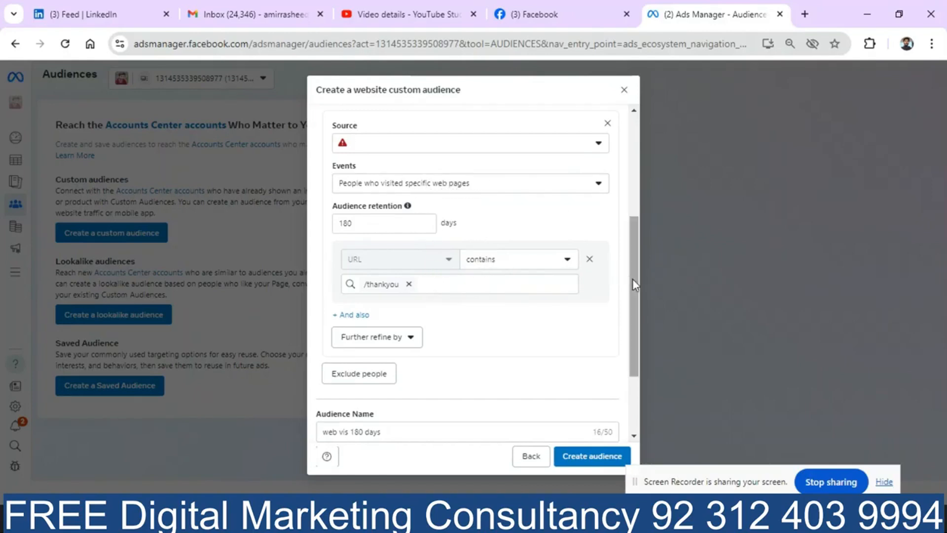
pyautogui.moveTo(633, 280); pyautogui.dragTo(633, 263)
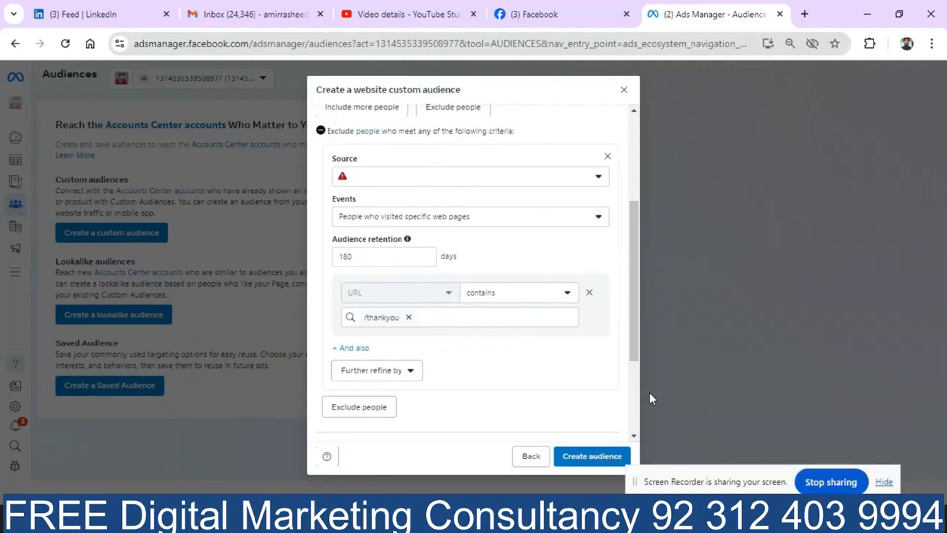
# Name the audience "web vis 180 days non buyer" and create it.
pyautogui.scroll(-3, 635, 389)
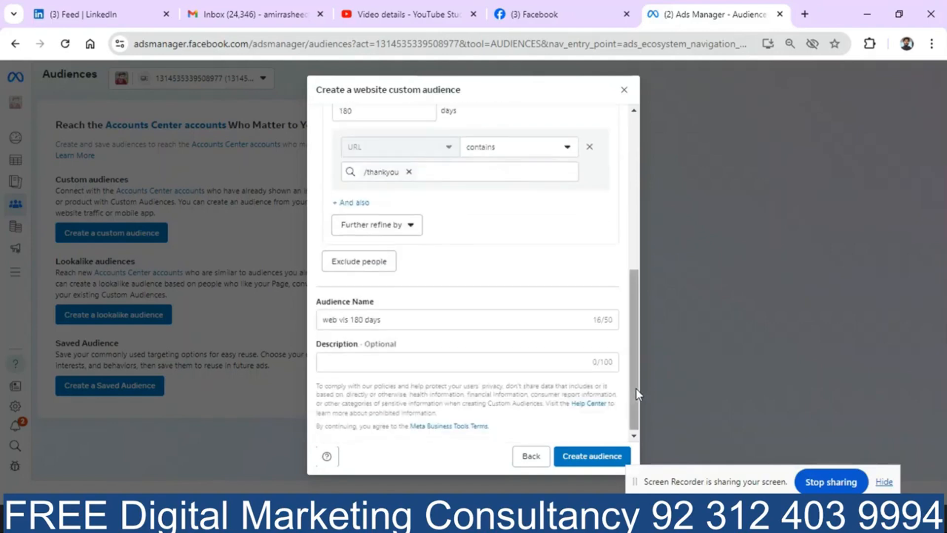
pyautogui.click(403, 319)
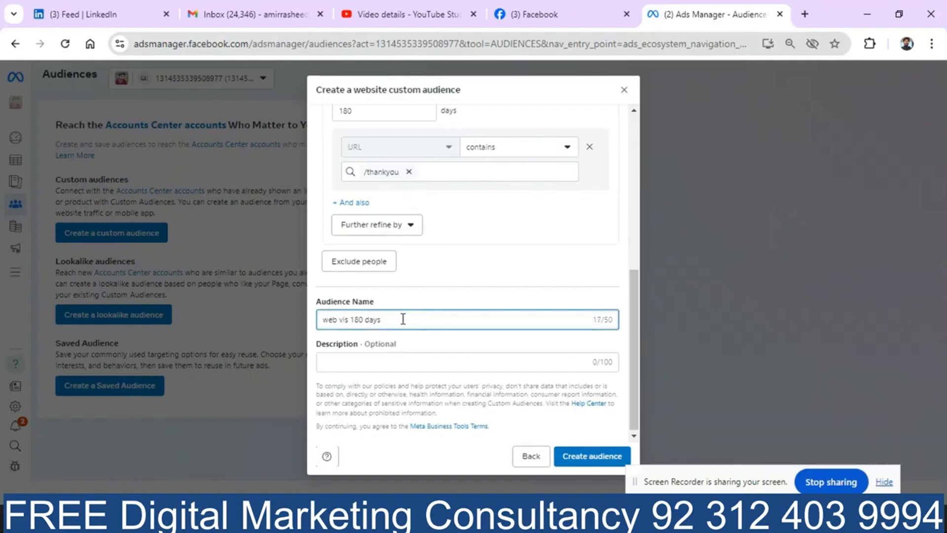
pyautogui.write('non buyer')
pyautogui.click(566, 458)
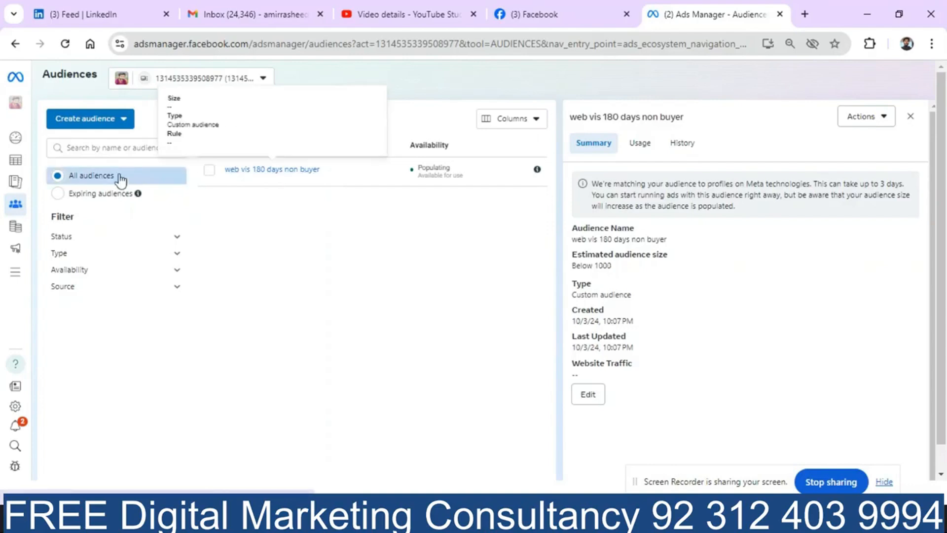
# Create a new auction campaign with the Awareness objective.
pyautogui.click(41, 164)
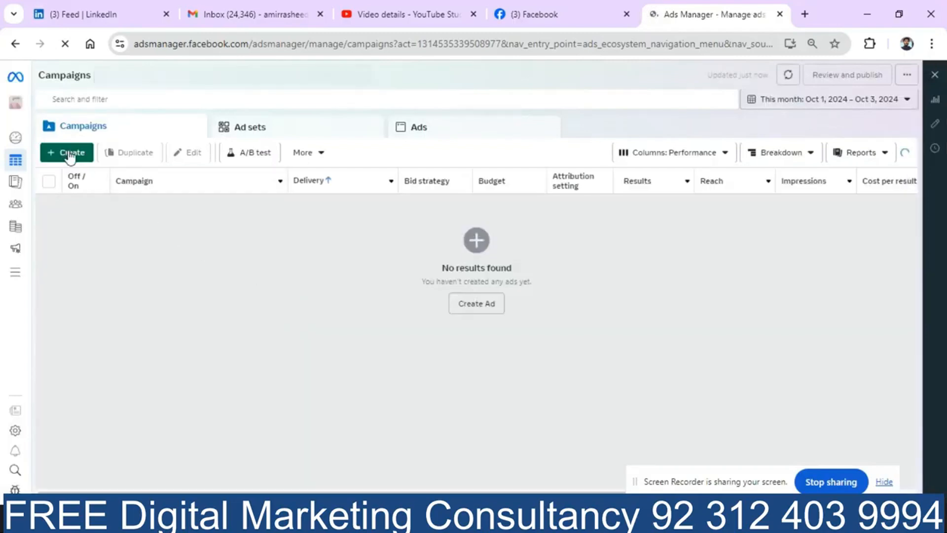
pyautogui.click(70, 154)
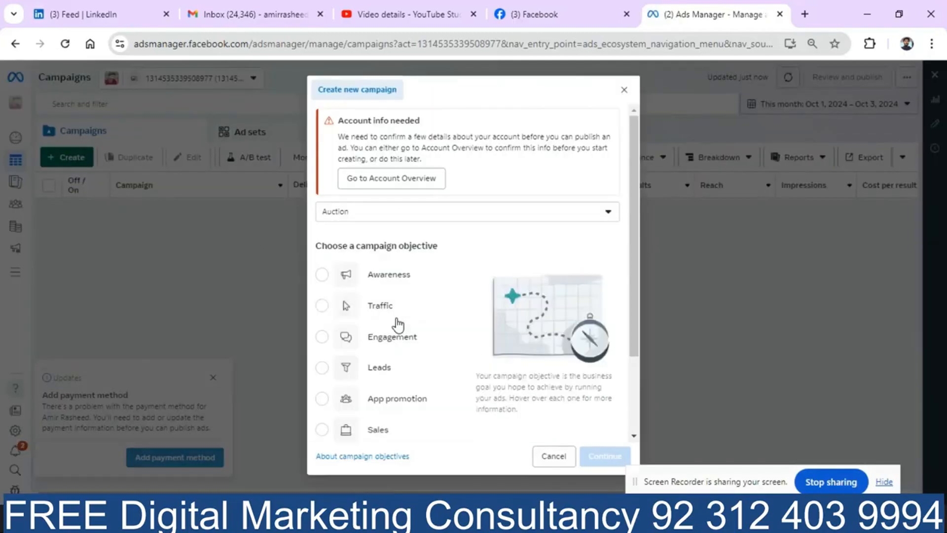
pyautogui.click(392, 277)
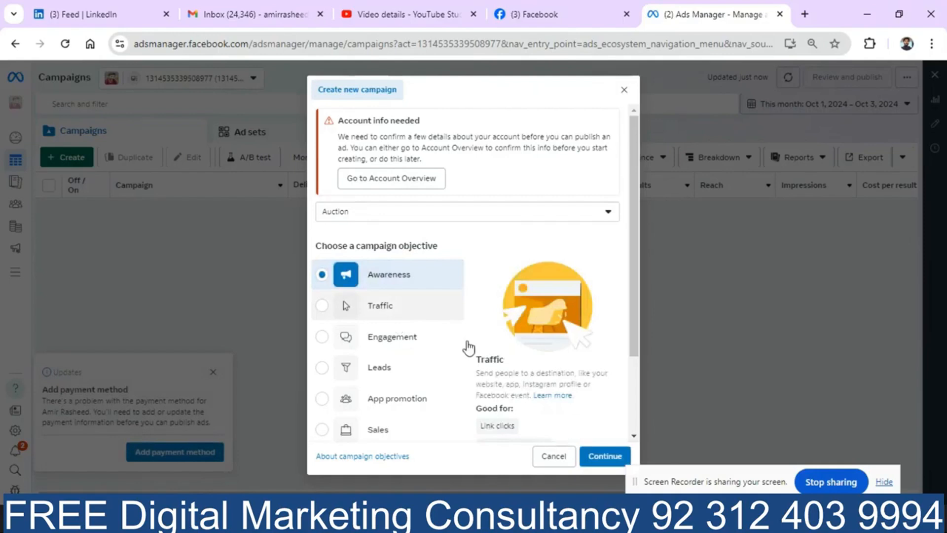
pyautogui.click(587, 457)
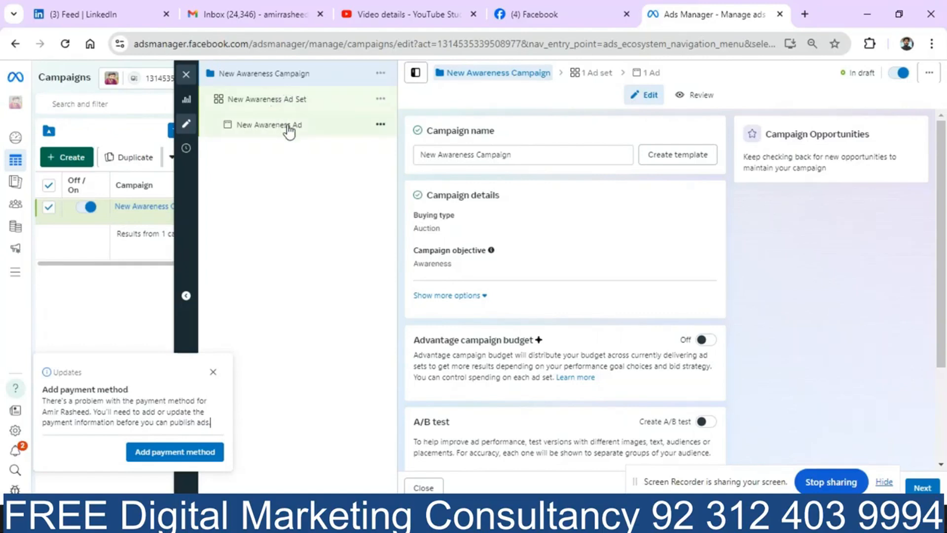
# Set the New Awareness Ad Set's Facebook Page to Learndigitalmarketing from the E-Vision group.
pyautogui.click(278, 104)
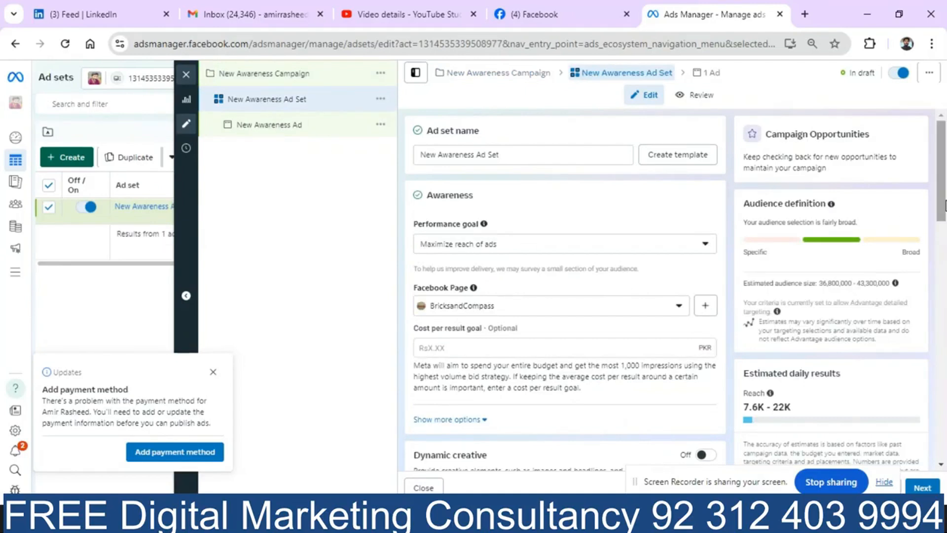
pyautogui.click(661, 310)
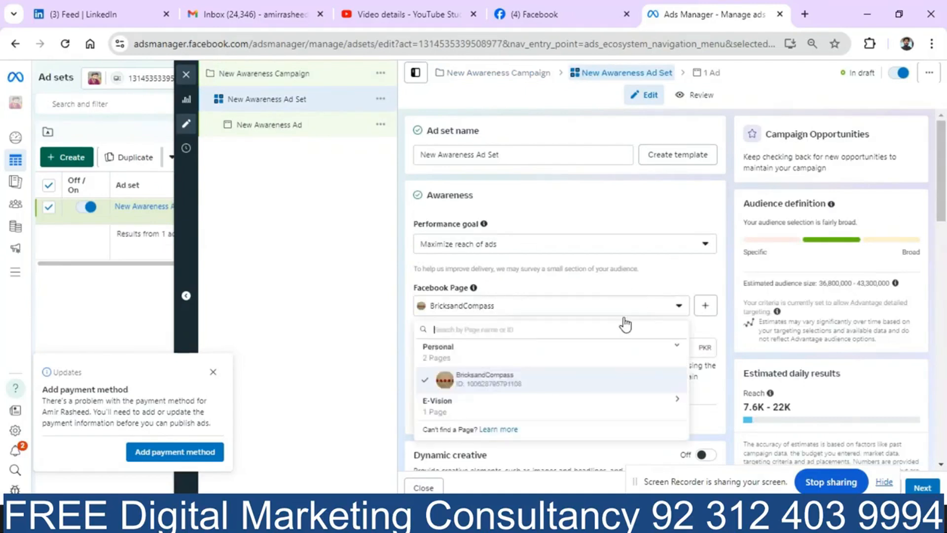
pyautogui.click(467, 407)
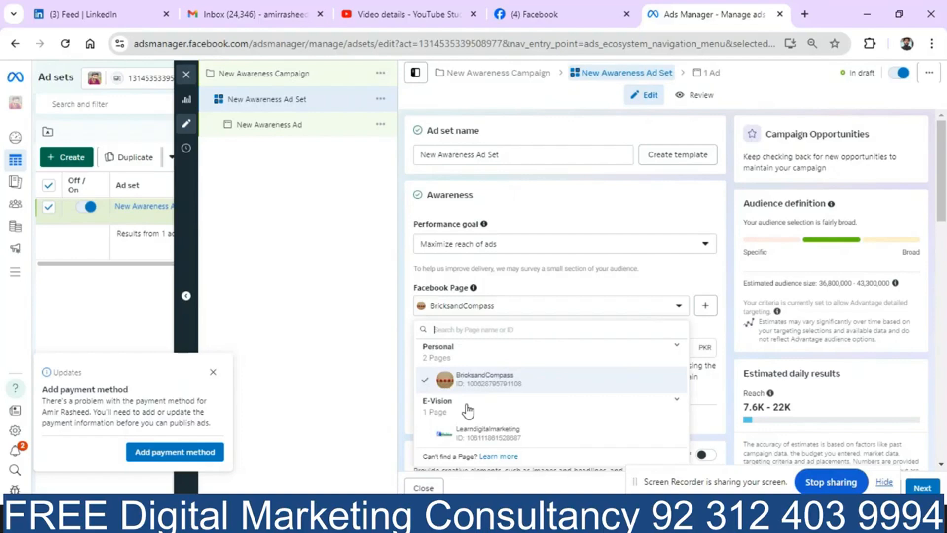
pyautogui.click(490, 441)
# Switch the ad set from Advantage+ audience to the original audience options.
pyautogui.moveTo(943, 205); pyautogui.dragTo(930, 307)
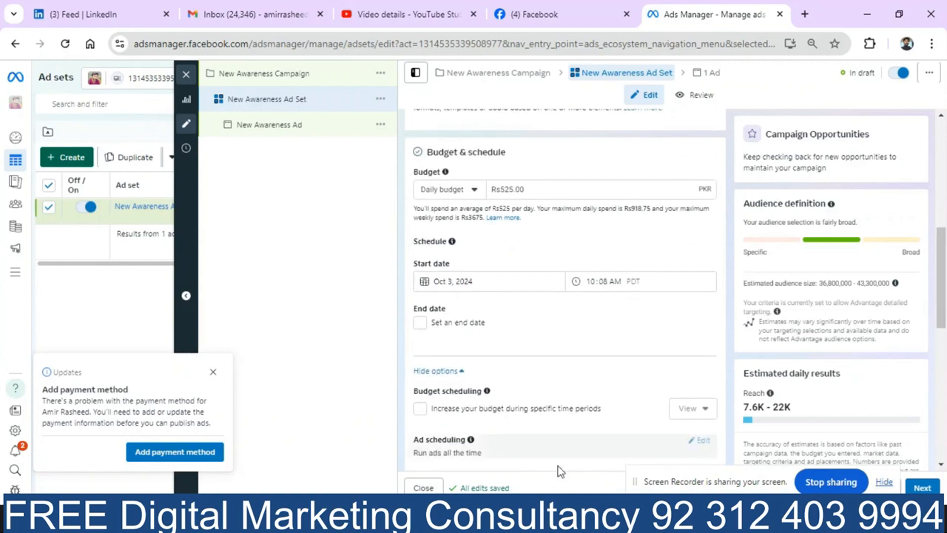
pyautogui.moveTo(944, 255); pyautogui.dragTo(935, 395)
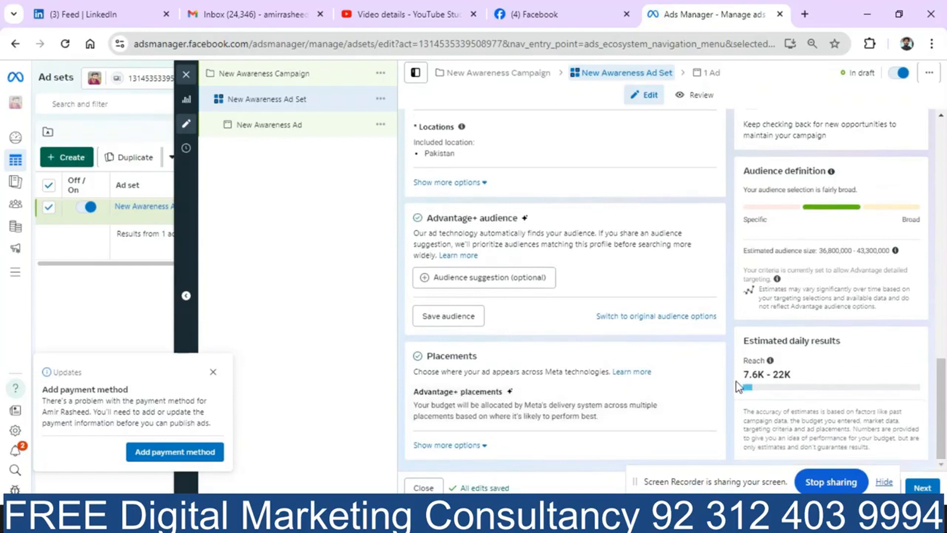
pyautogui.moveTo(709, 399)
pyautogui.click(619, 321)
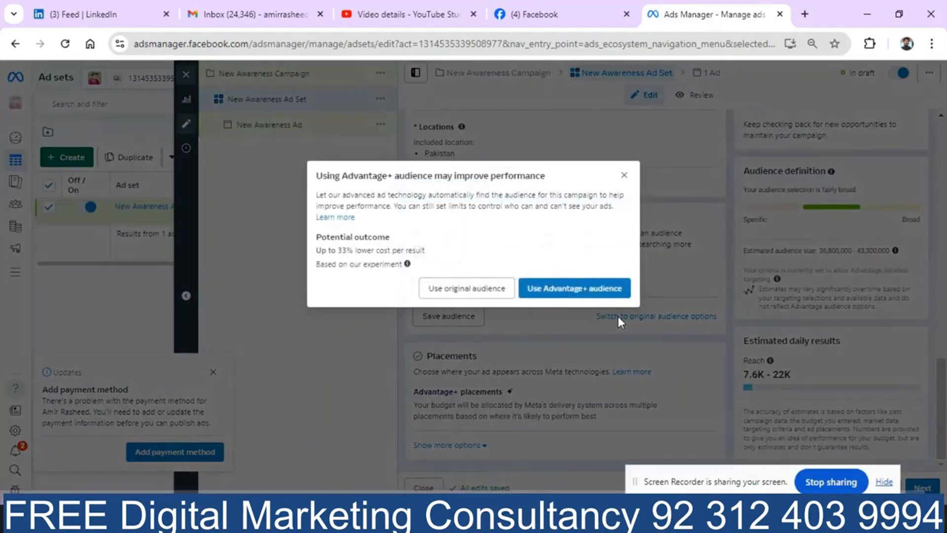
pyautogui.click(462, 295)
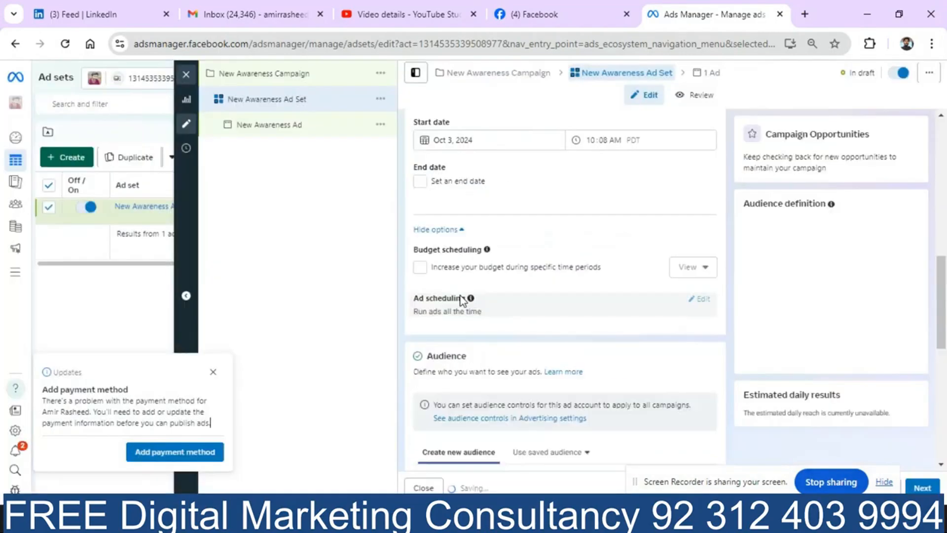
# Add the "web vis 180 days non buyer" custom audience to the ad set's targeting.
pyautogui.moveTo(943, 306); pyautogui.dragTo(945, 391)
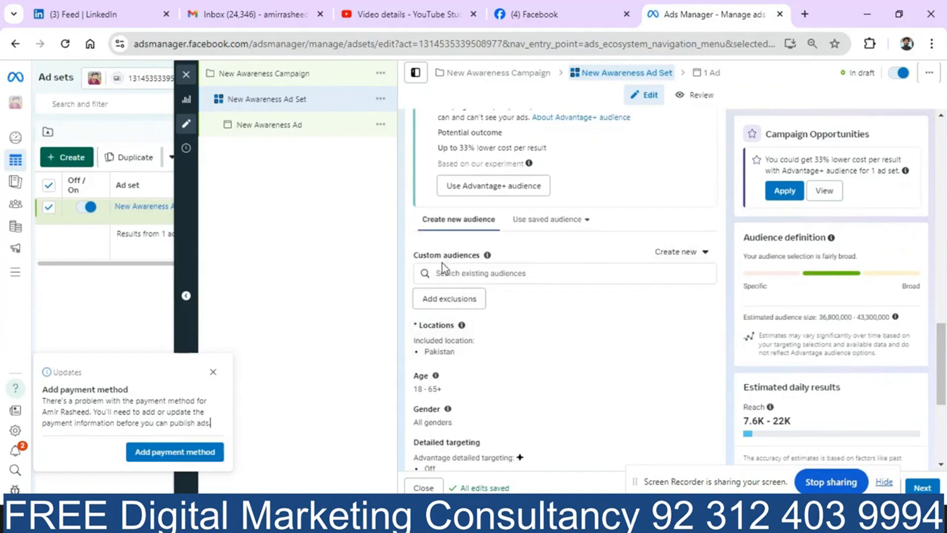
pyautogui.click(462, 272)
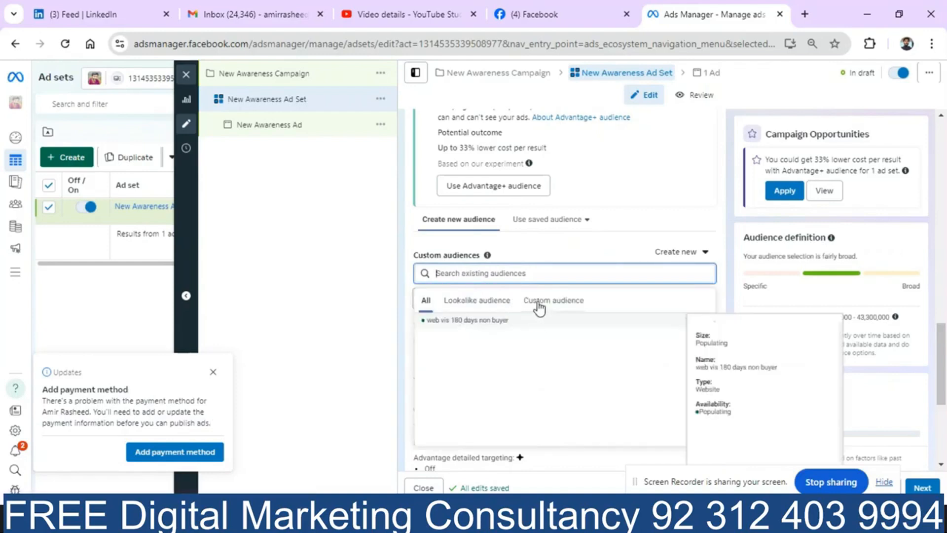
pyautogui.click(539, 306)
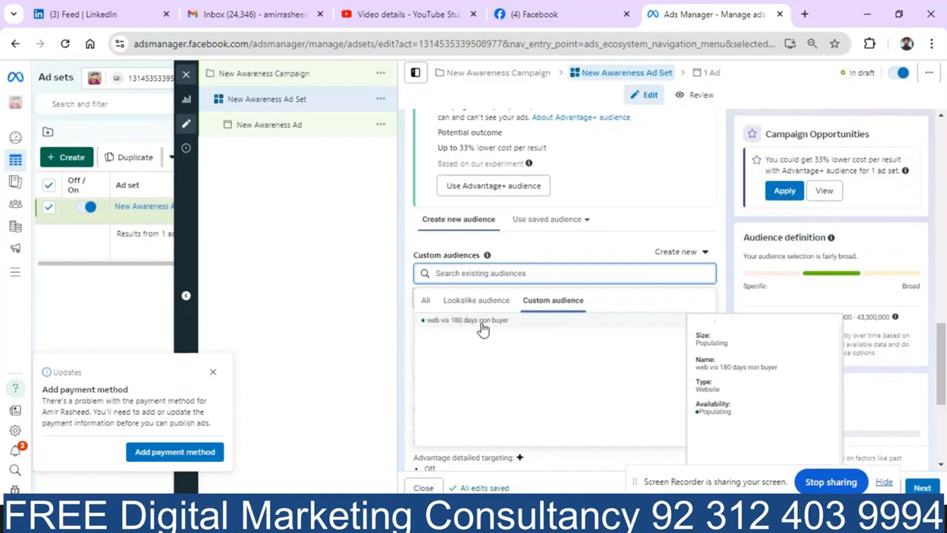
pyautogui.click(482, 322)
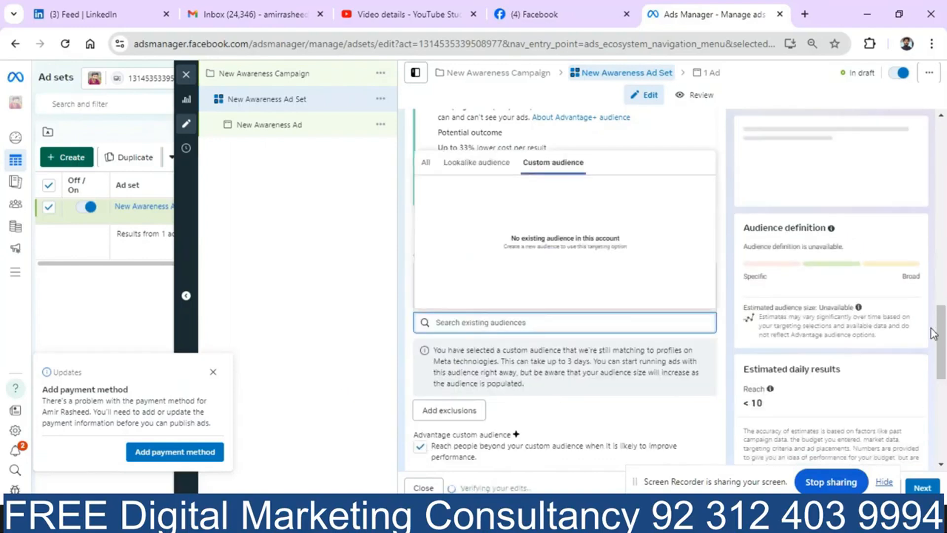
# Turn off Advantage custom audience for the ad set and review its location, age, gender, detailed targeting and language settings.
pyautogui.scroll(-2, 942, 335)
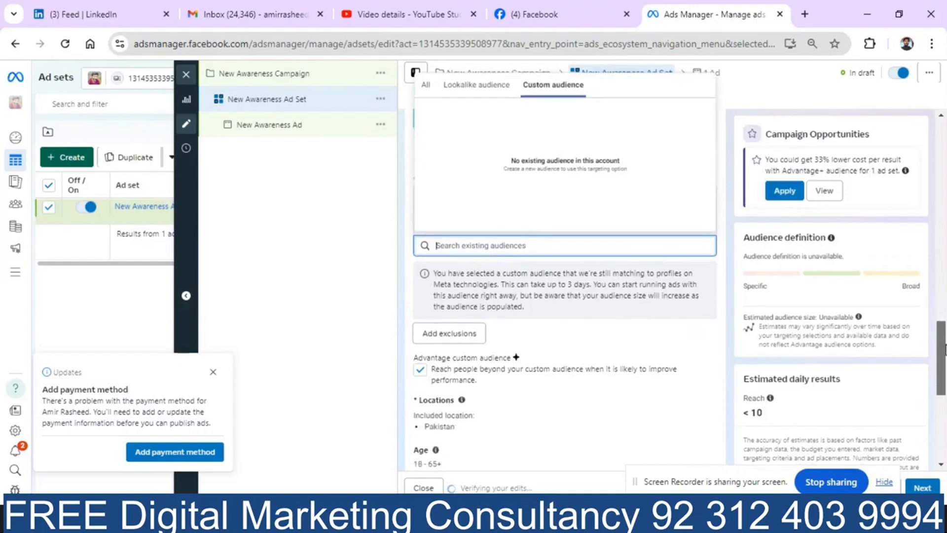
pyautogui.click(423, 366)
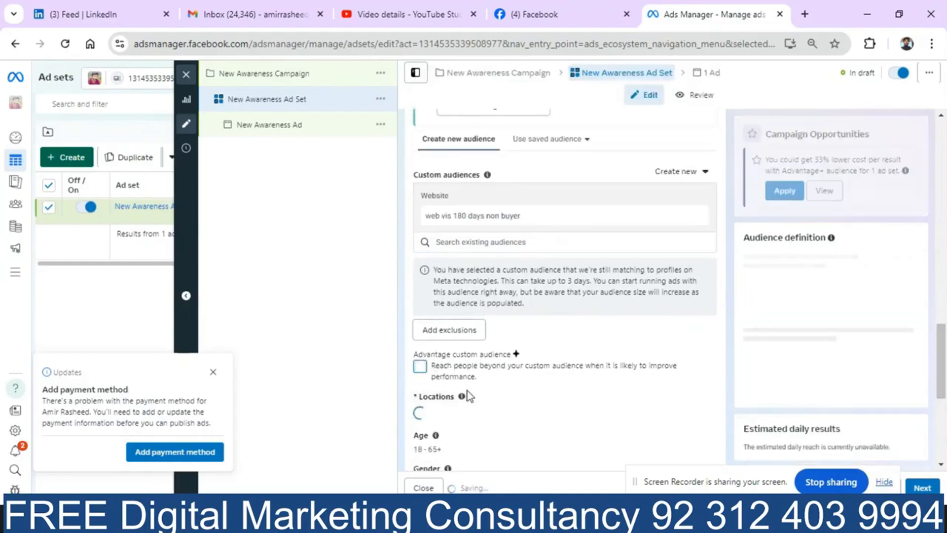
pyautogui.scroll(-2, 942, 345)
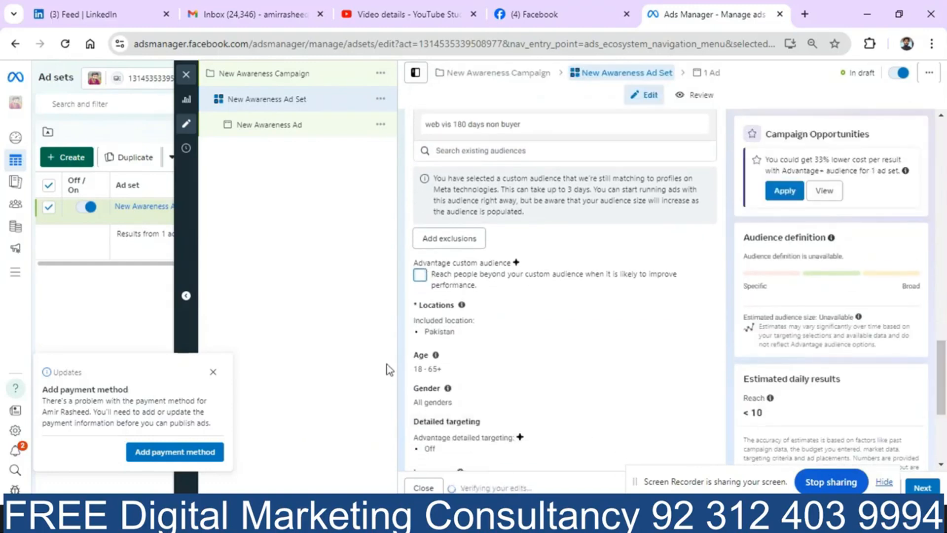
pyautogui.moveTo(436, 360)
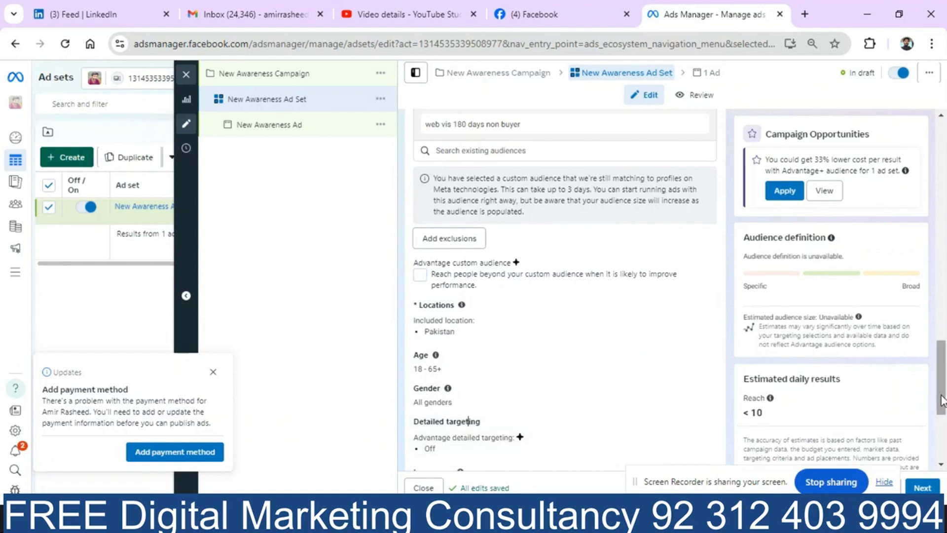
pyautogui.scroll(3, 939, 375)
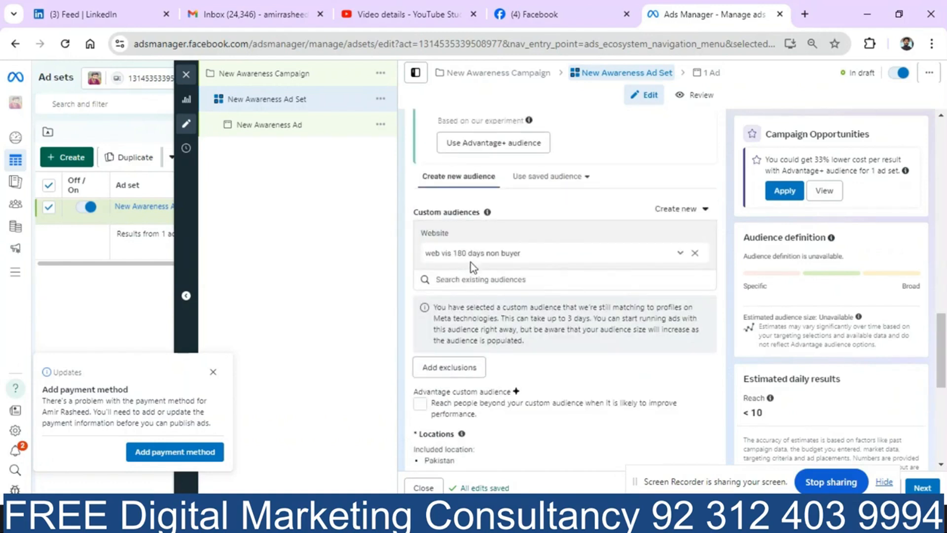
pyautogui.scroll(-5, 939, 375)
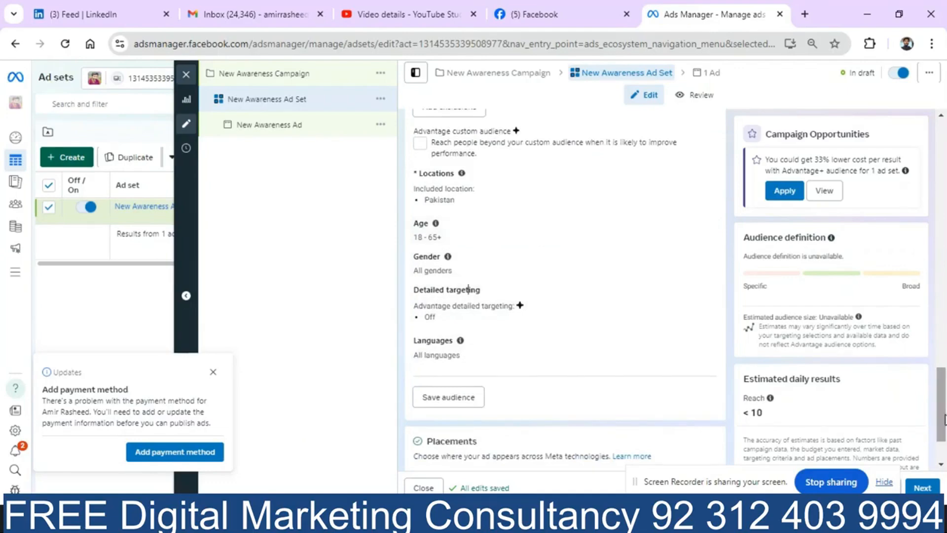
pyautogui.moveTo(945, 416); pyautogui.dragTo(941, 374)
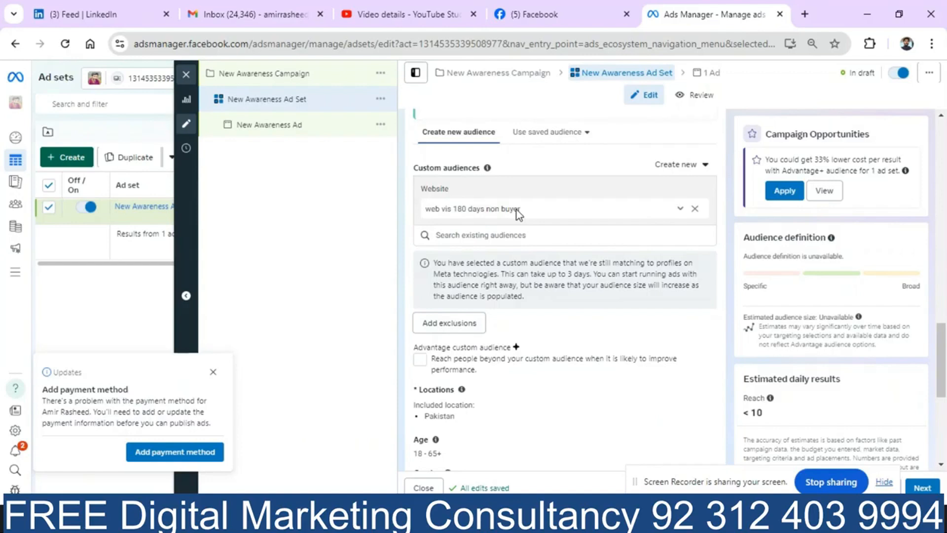
# Open the New Awareness Ad, and close the editor without publishing the draft items.
pyautogui.click(273, 127)
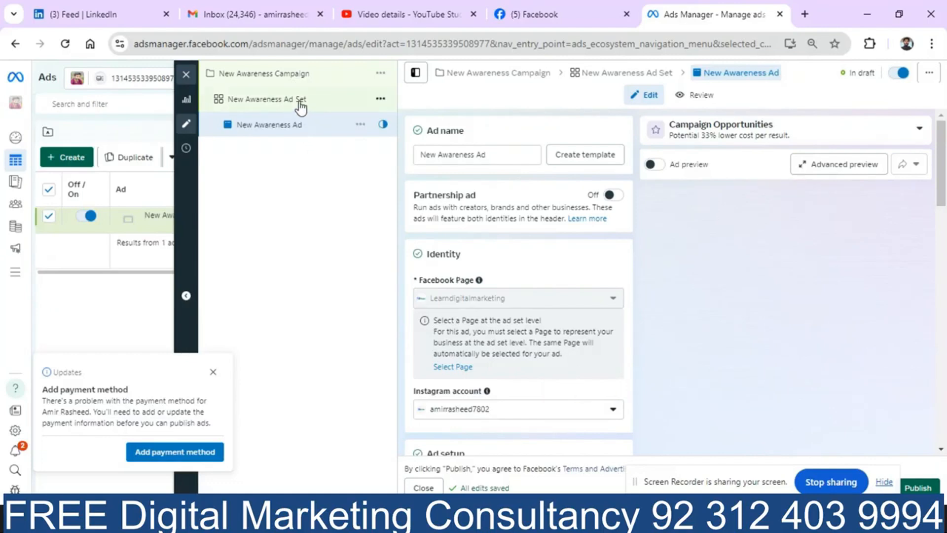
pyautogui.moveTo(387, 522)
pyautogui.click(186, 75)
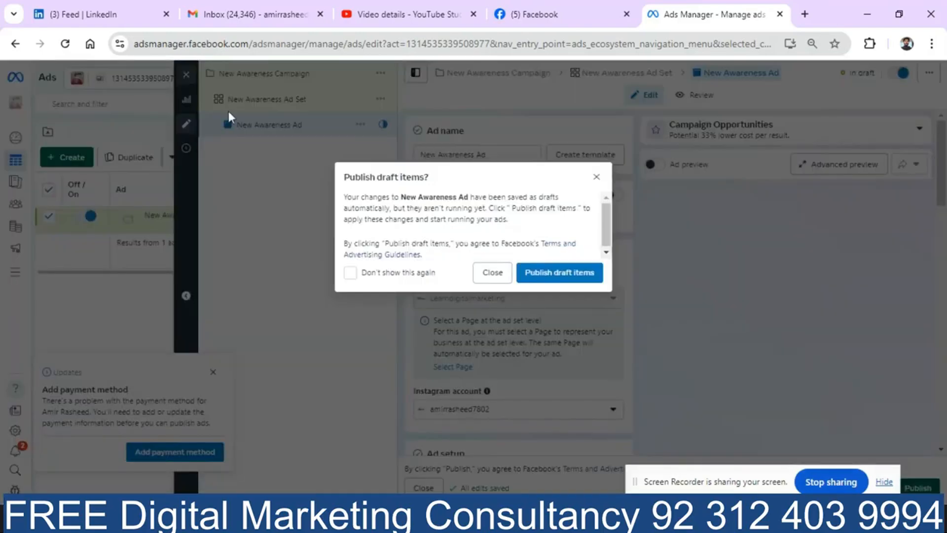
pyautogui.click(493, 274)
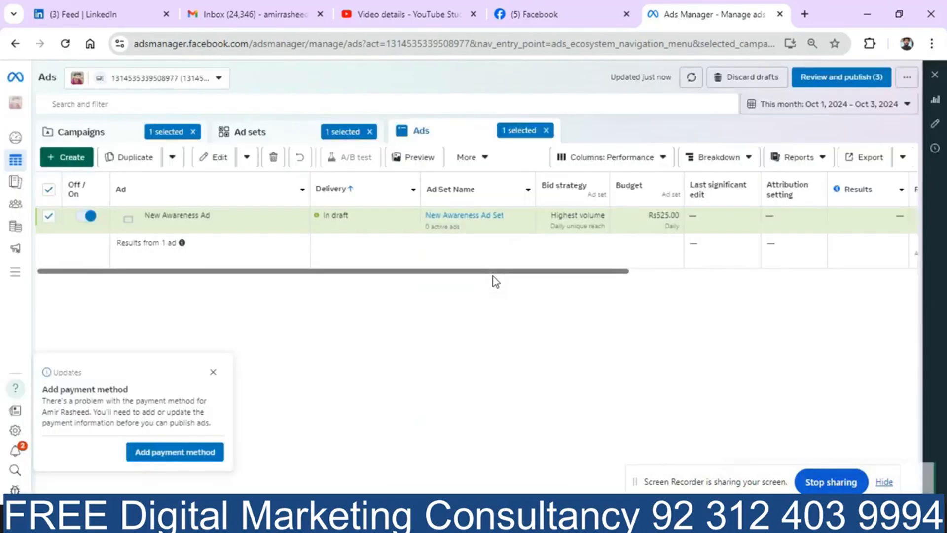
# Clear the selections of the ad, ad set and campaign.
pyautogui.click(547, 132)
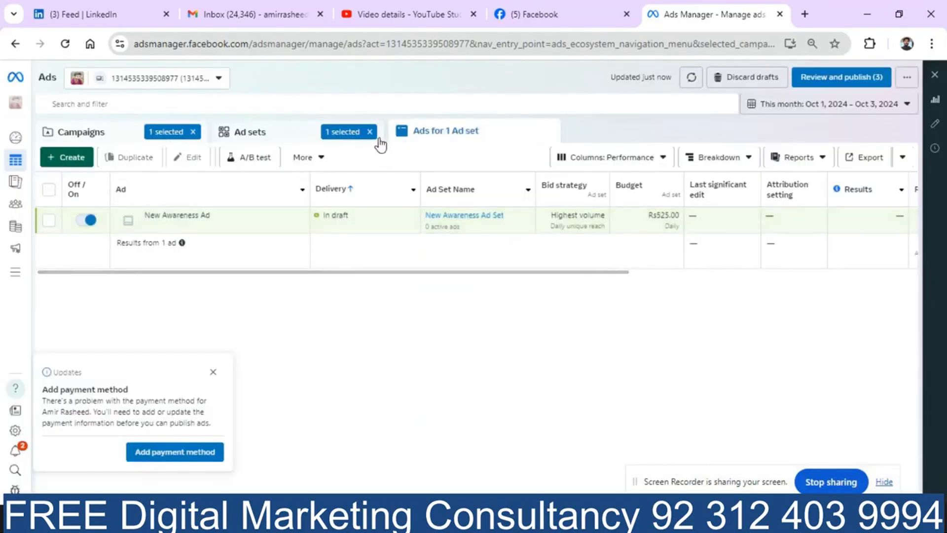
pyautogui.click(371, 132)
pyautogui.click(193, 131)
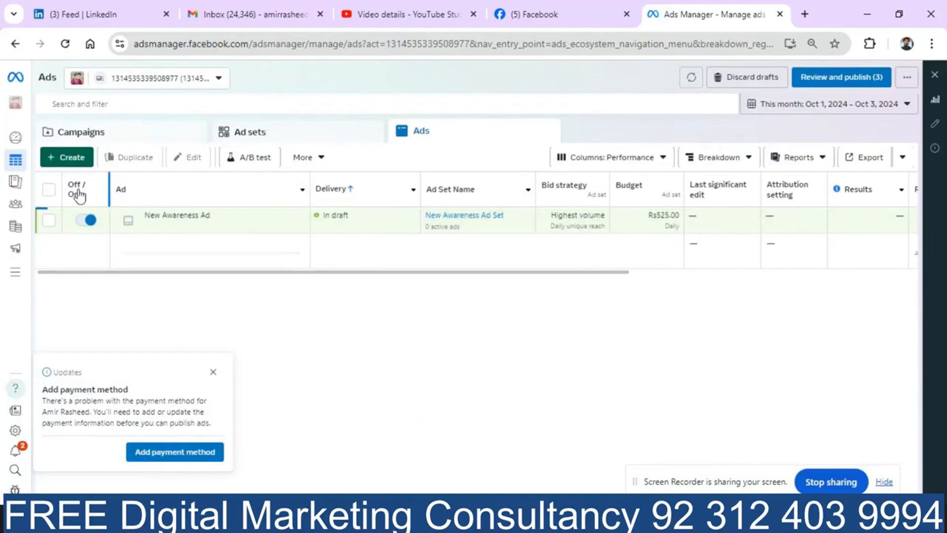
# Go to the Audiences page and start a new custom audience with Website as its source.
pyautogui.moveTo(15, 205)
pyautogui.click(59, 210)
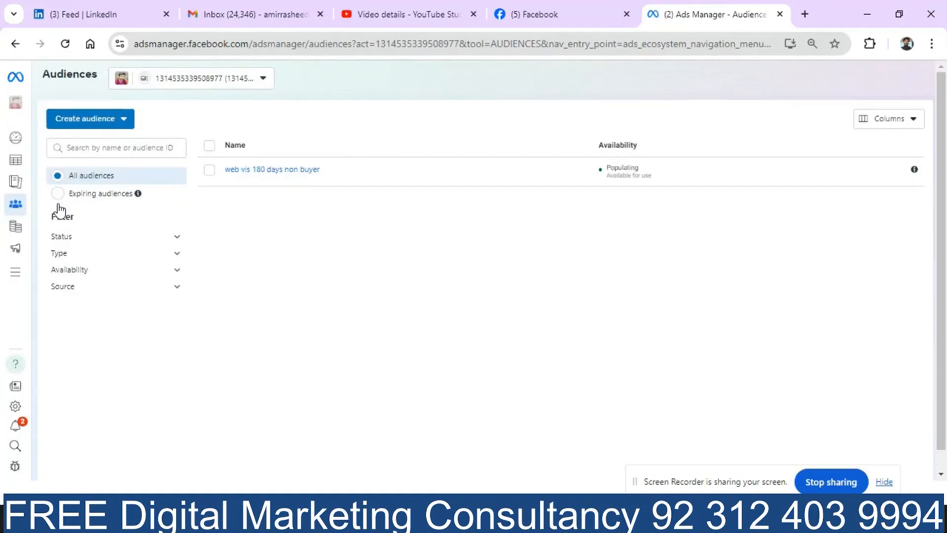
pyautogui.moveTo(250, 179)
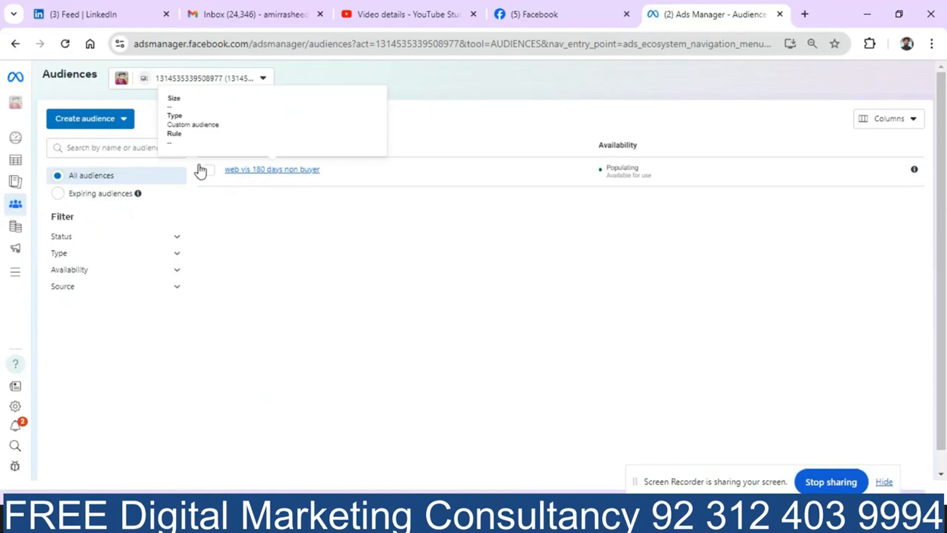
pyautogui.click(106, 123)
pyautogui.click(108, 147)
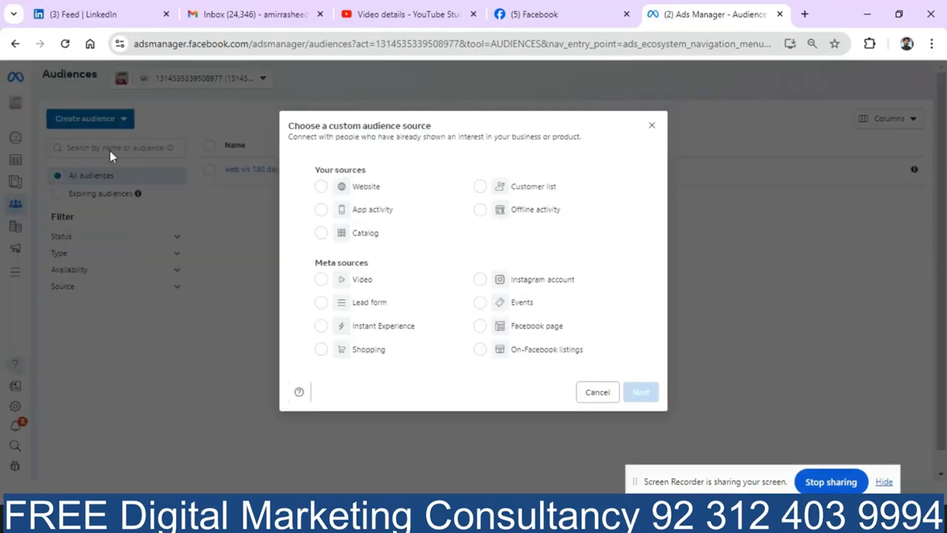
pyautogui.click(366, 188)
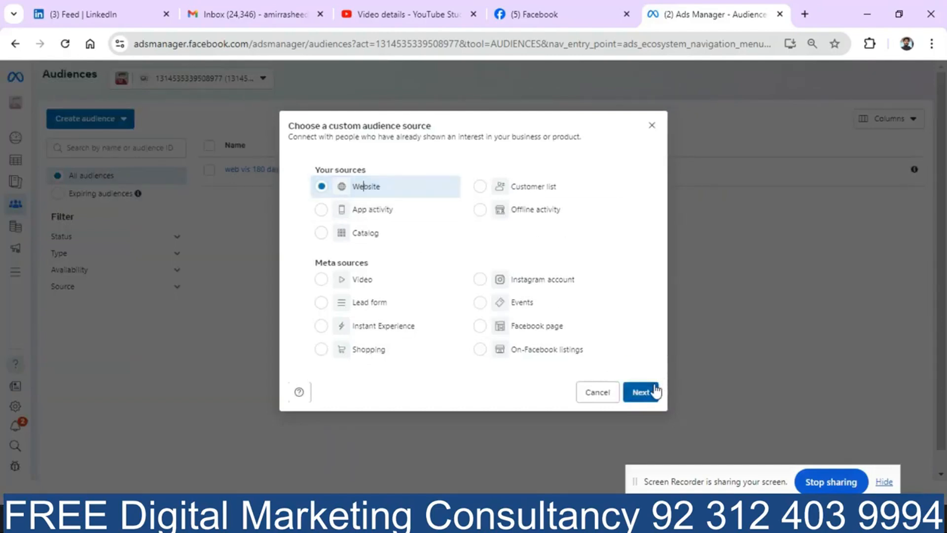
pyautogui.click(641, 392)
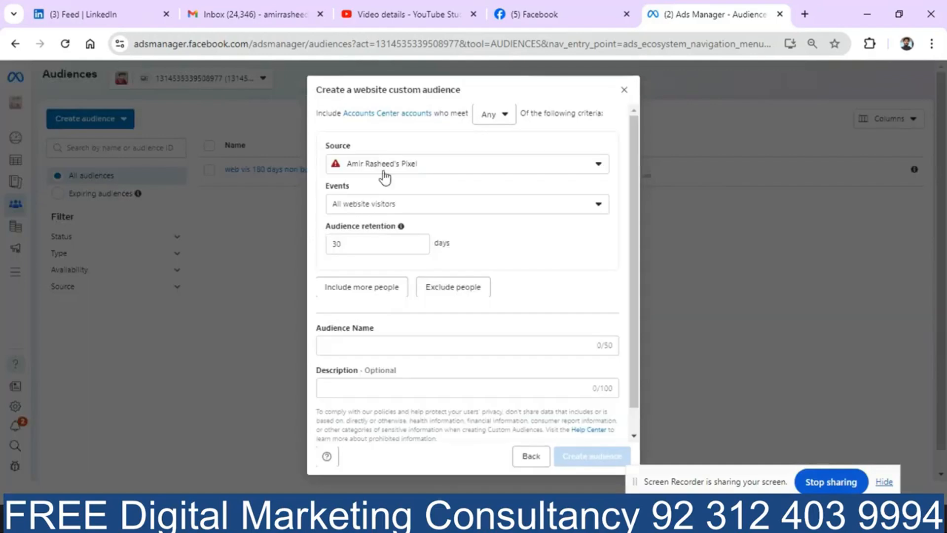
# Set the website audience's event to People who visited specific web pages with an audience retention of 180 days.
pyautogui.click(453, 211)
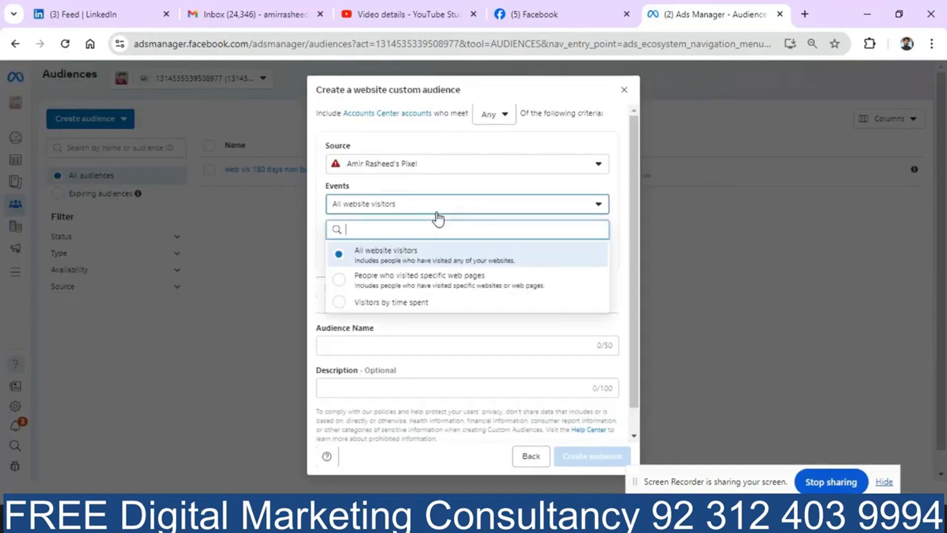
pyautogui.click(445, 279)
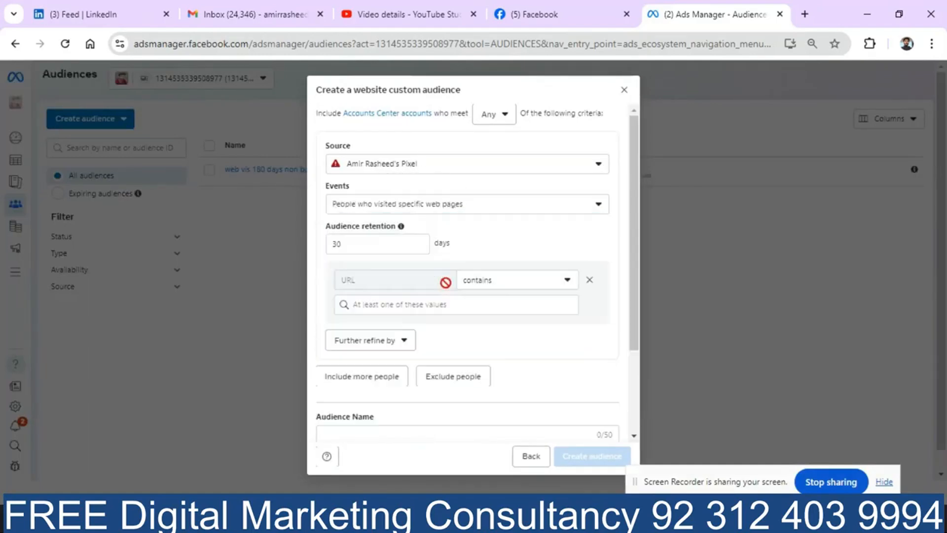
pyautogui.doubleClick(372, 246)
pyautogui.press('BackSpace')
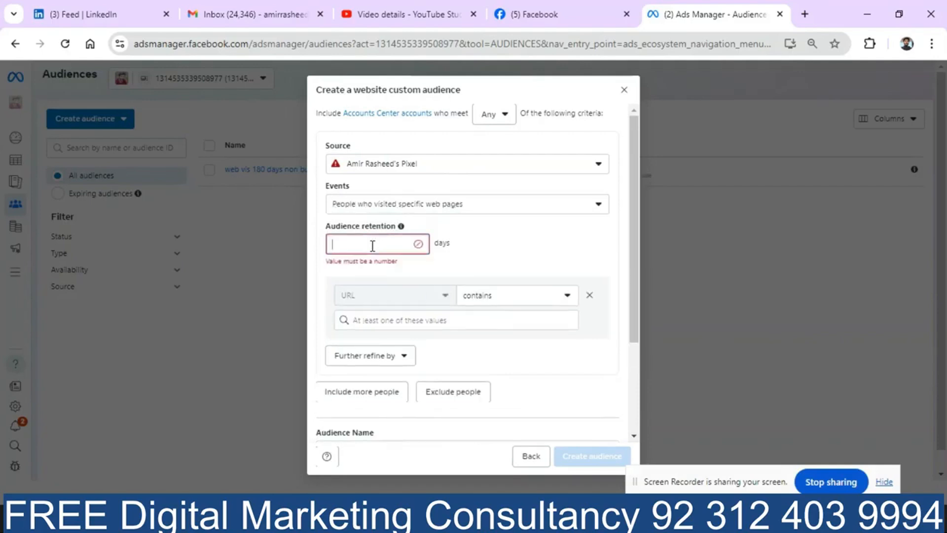
pyautogui.write('180')
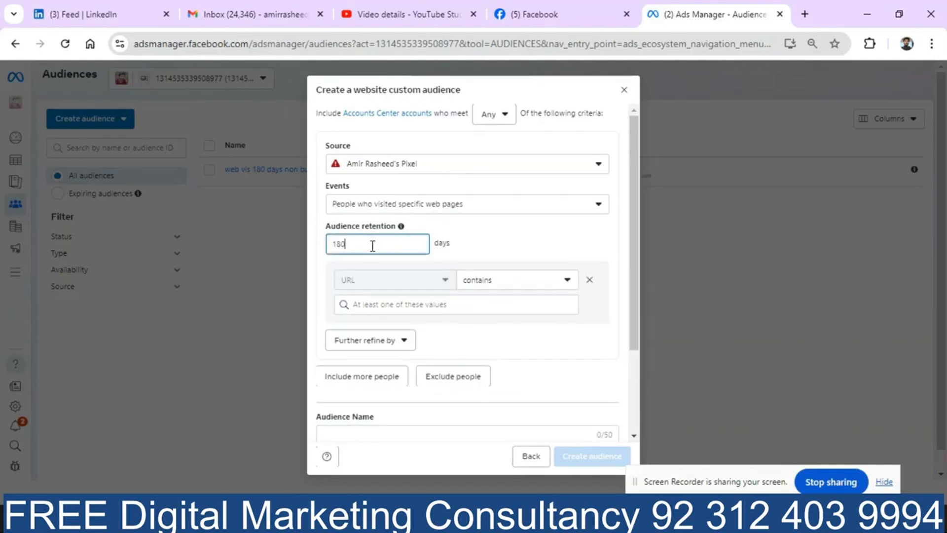
# Add /thankyou as a value that the visited page's URL must contain.
pyautogui.click(394, 304)
pyautogui.write('/tha')
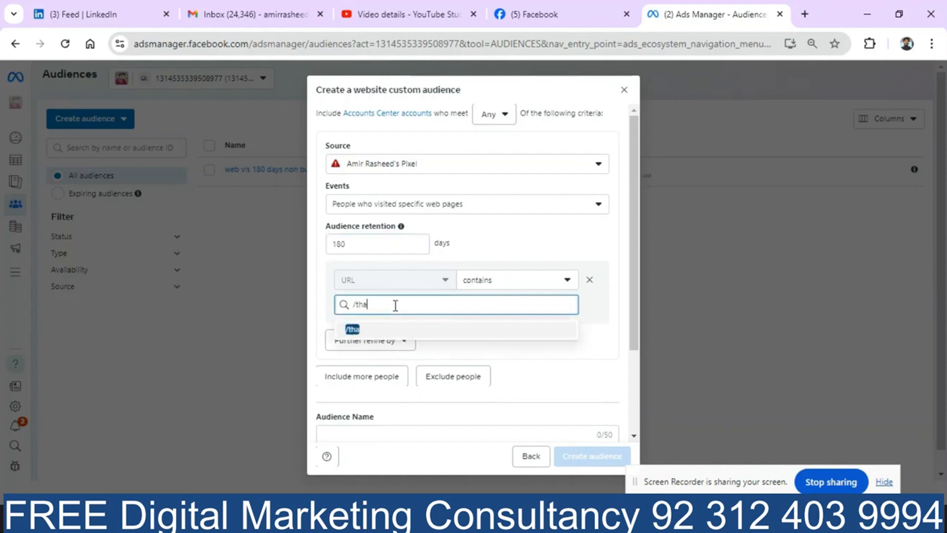
pyautogui.write('nkyou')
pyautogui.click(386, 330)
# Name the audience "buyer 180", create it, and close the confirmation with its suggested next steps.
pyautogui.scroll(-3, 634, 410)
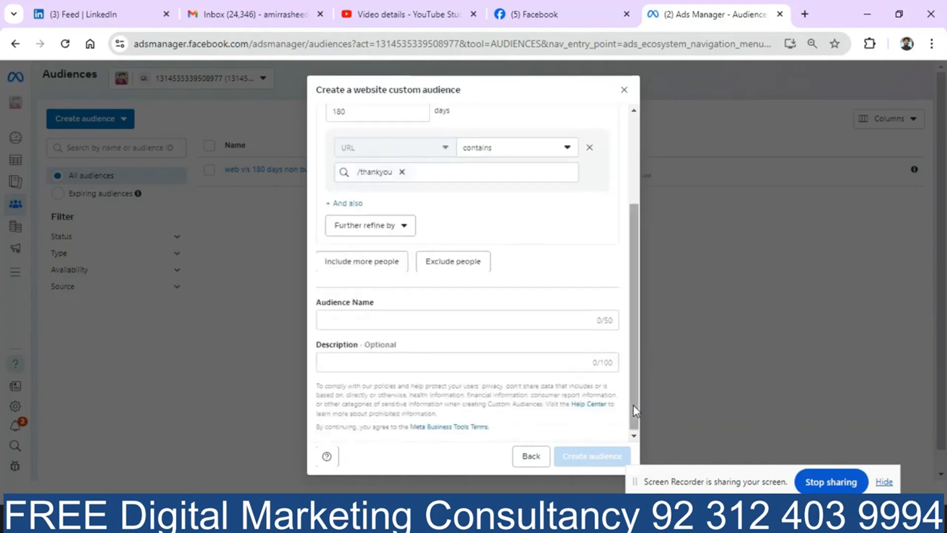
pyautogui.click(442, 320)
pyautogui.write('buyer 180')
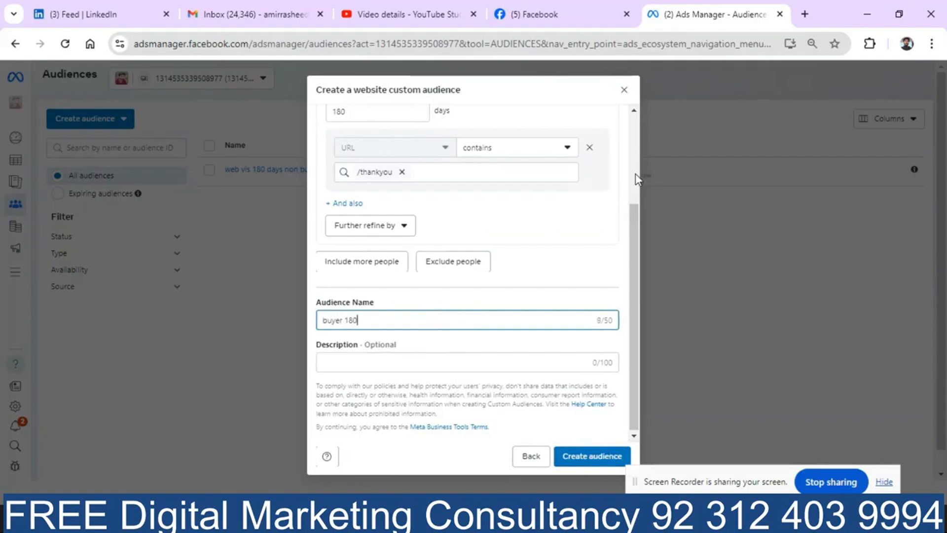
pyautogui.click(581, 457)
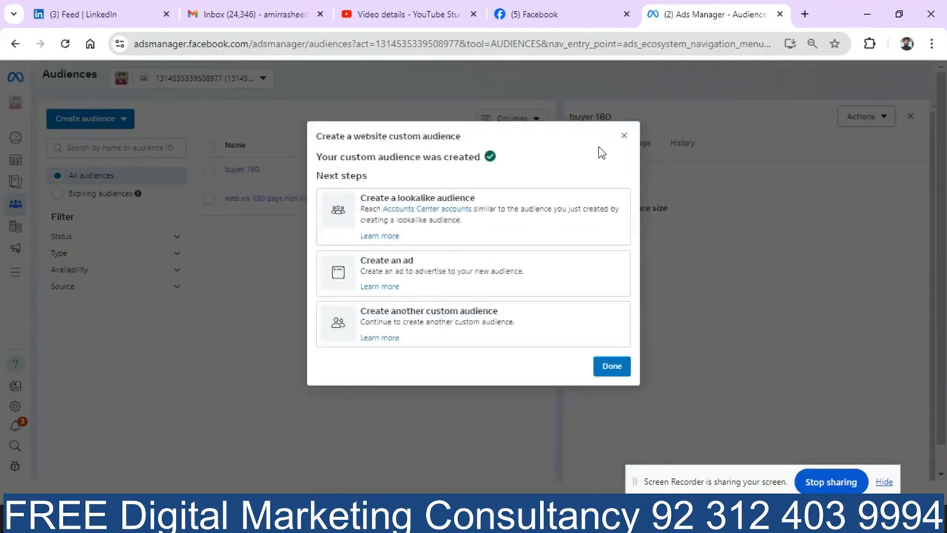
pyautogui.click(624, 120)
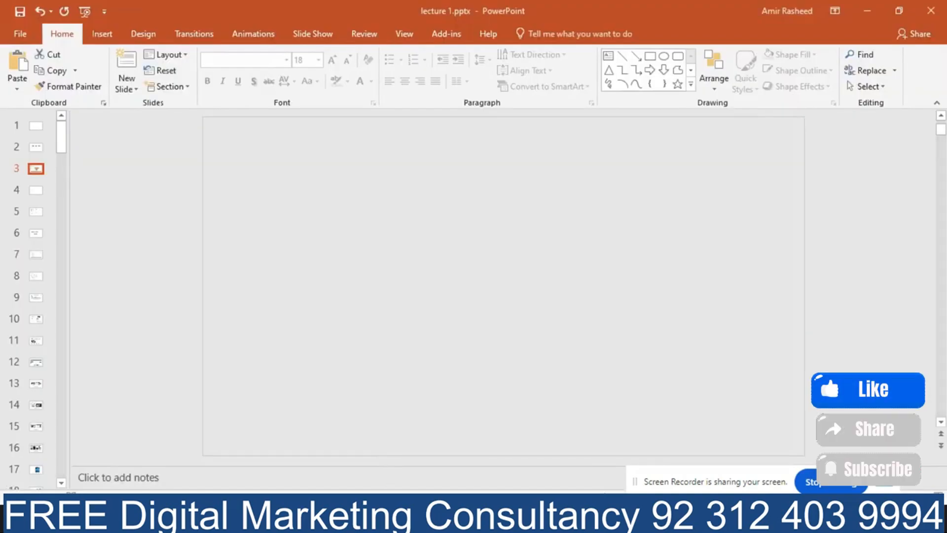
# Review the audience types and full funnel strategy slides in the PowerPoint file lecture 1.pptx, and return to Ads Manager.
pyautogui.click(35, 146)
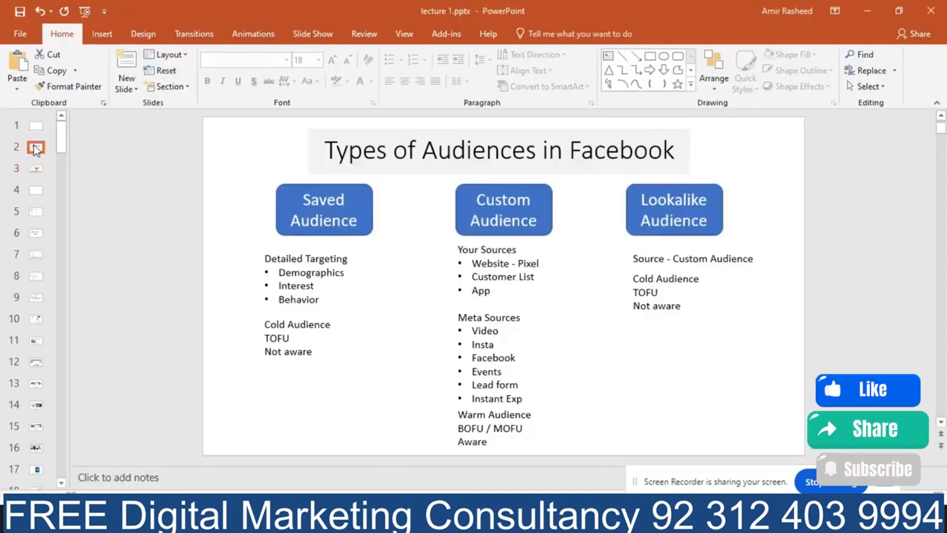
pyautogui.click(36, 170)
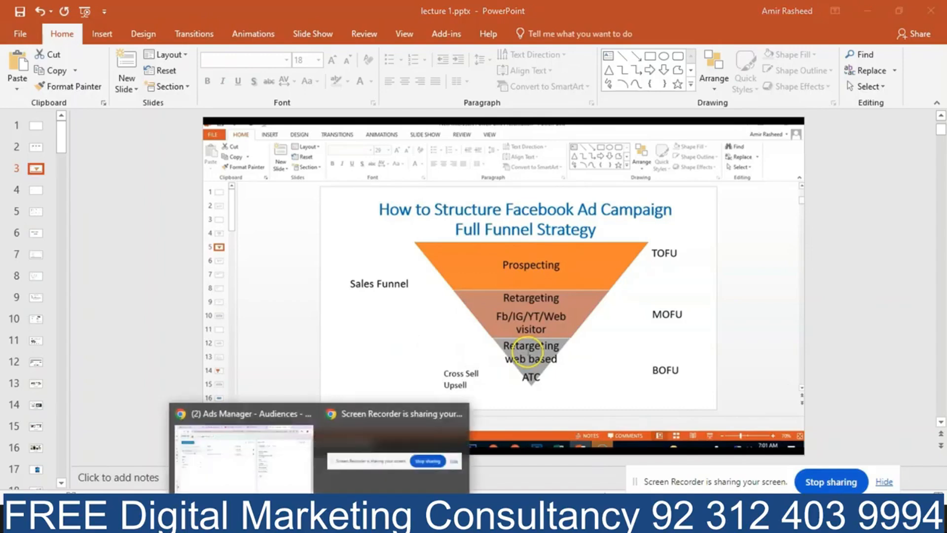
pyautogui.click(247, 469)
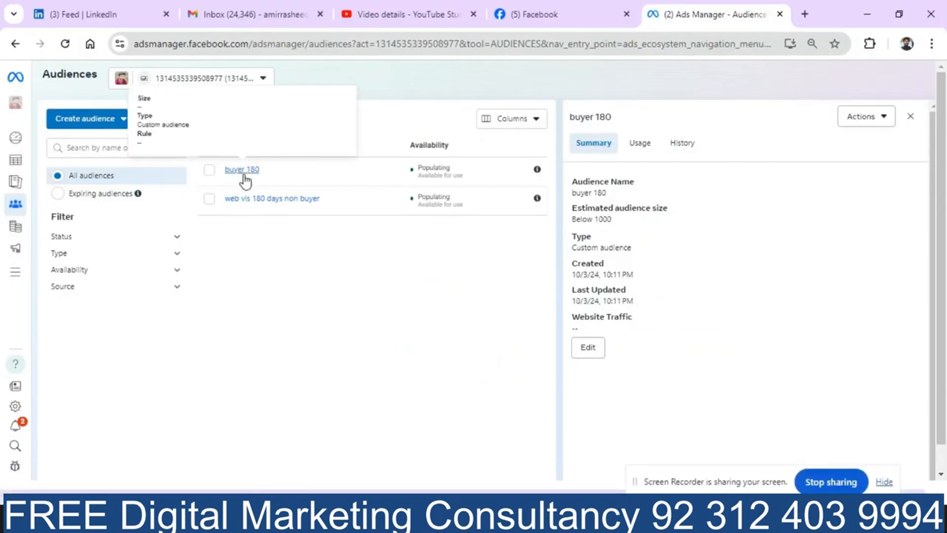
pyautogui.click(87, 121)
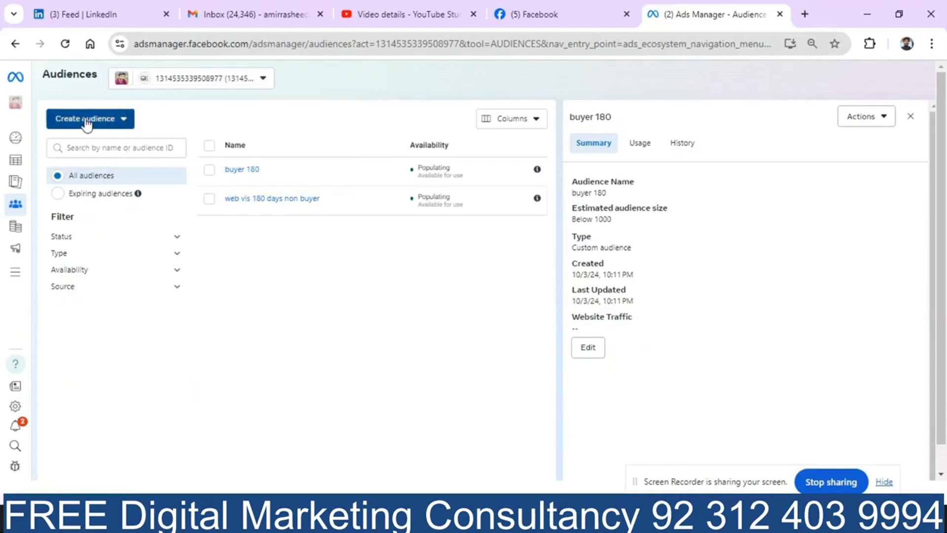
pyautogui.click(95, 167)
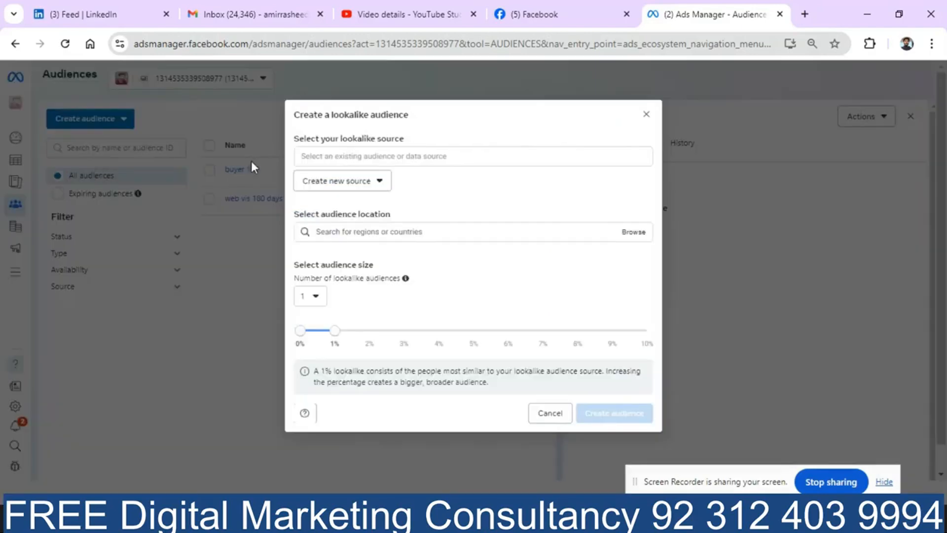
pyautogui.click(338, 160)
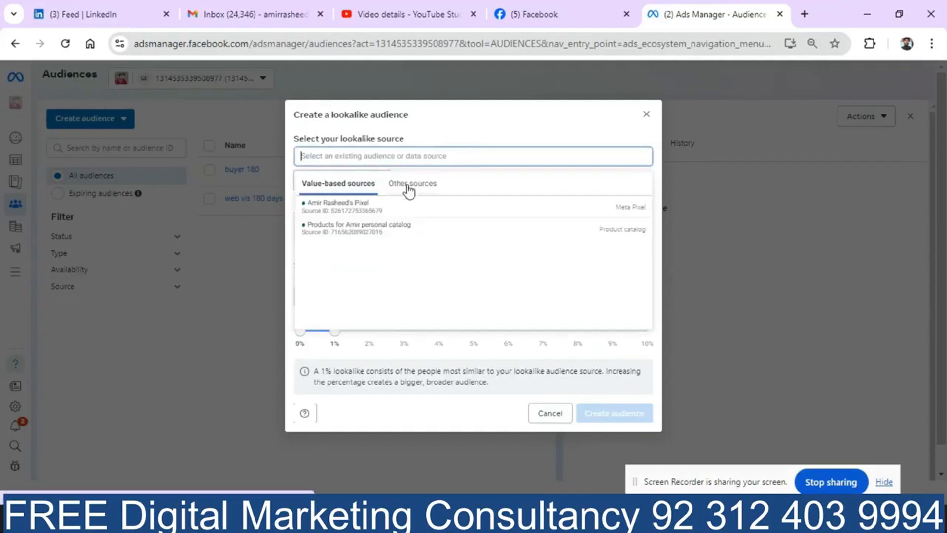
pyautogui.click(408, 187)
pyautogui.click(359, 250)
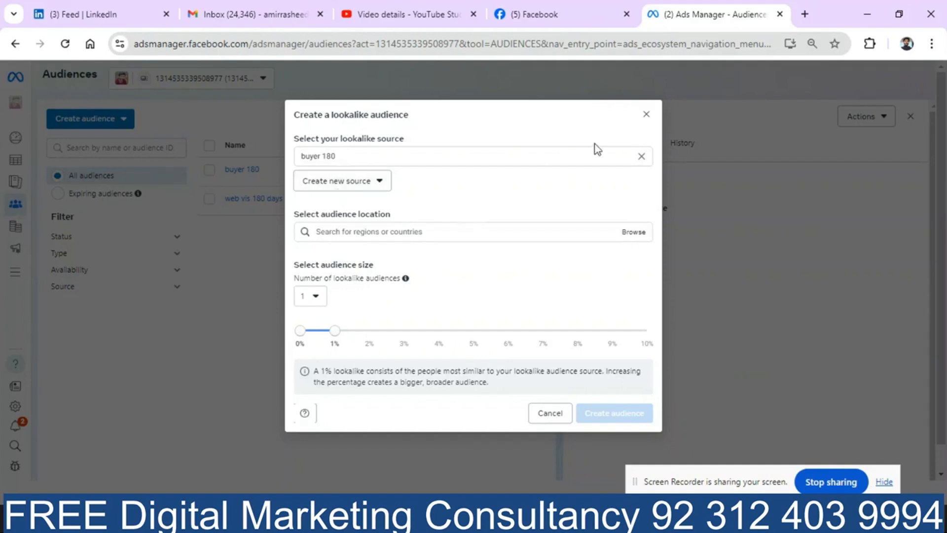
pyautogui.click(645, 115)
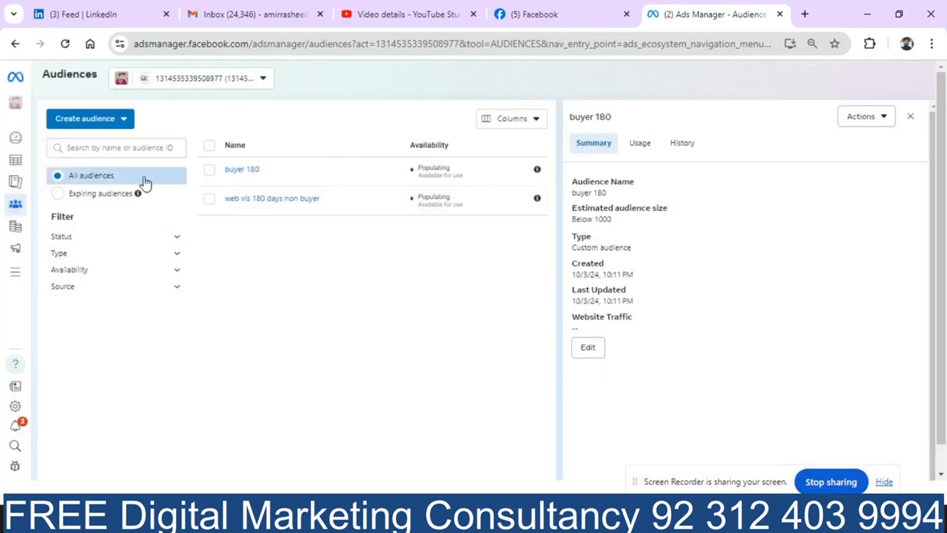
# Switch to PowerPoint to look over the sales funnel slide, and return to the Audiences page in Ads Manager.
pyautogui.click(401, 519)
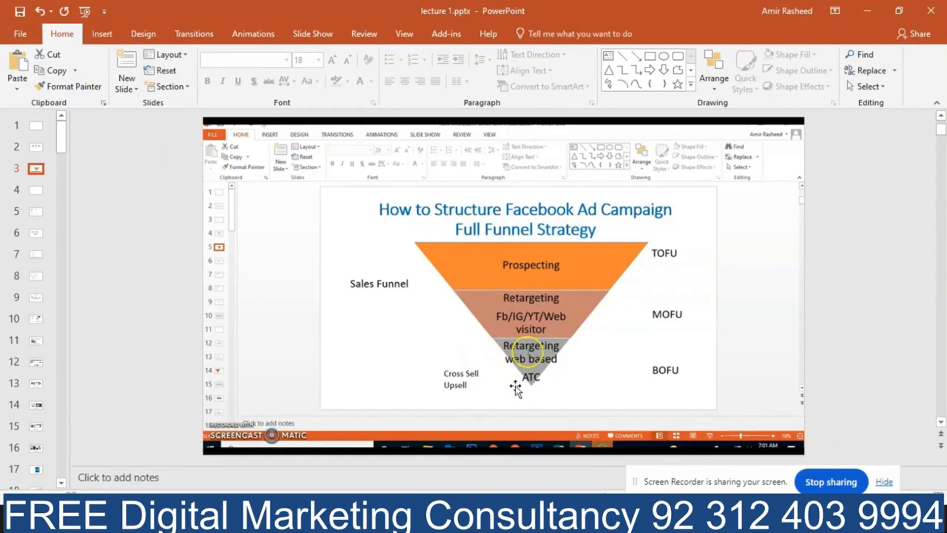
pyautogui.moveTo(319, 522)
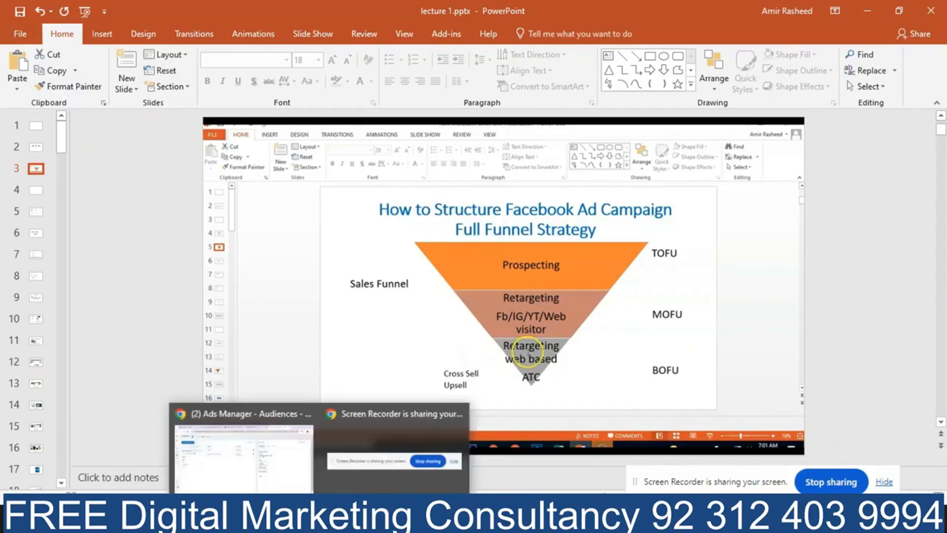
pyautogui.click(299, 466)
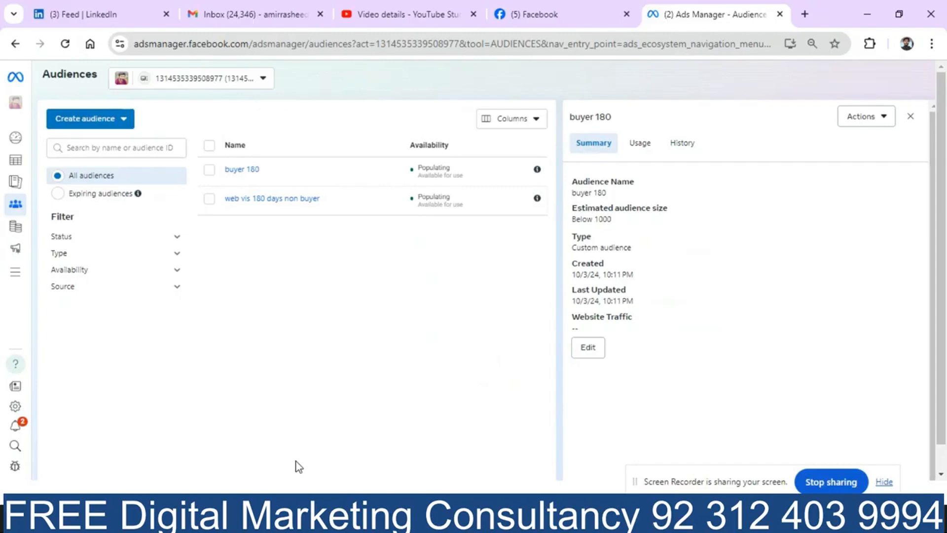
# Start a new custom audience with Website as its source and People who visited specific web pages as its event.
pyautogui.click(103, 120)
pyautogui.click(87, 155)
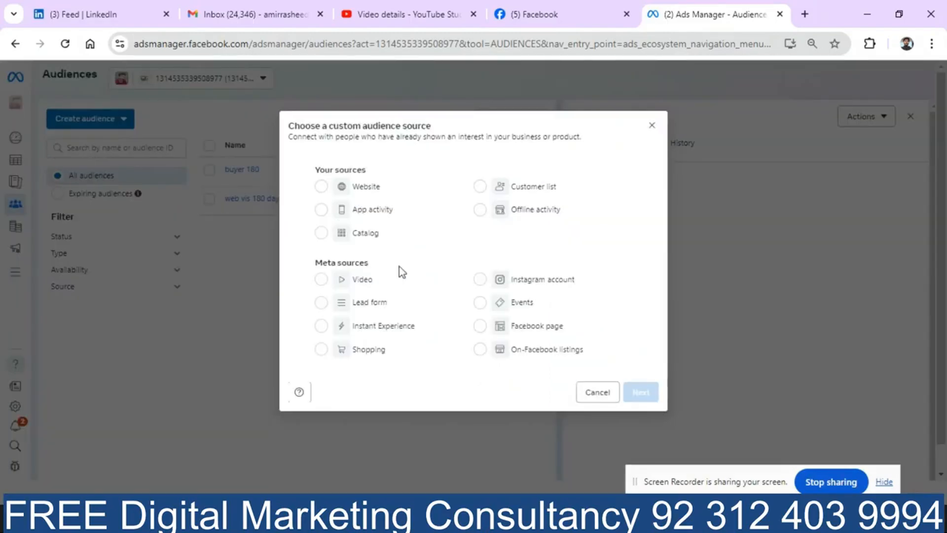
pyautogui.click(374, 187)
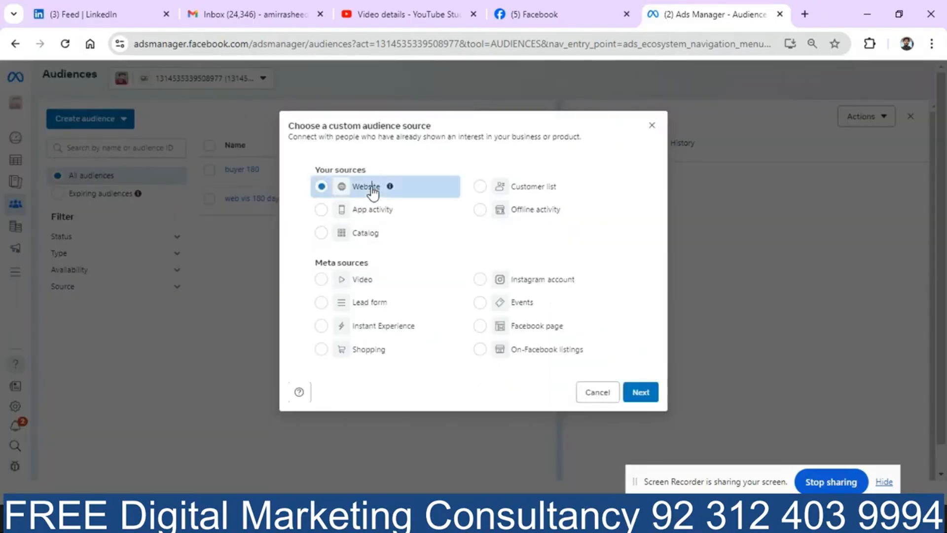
pyautogui.click(640, 392)
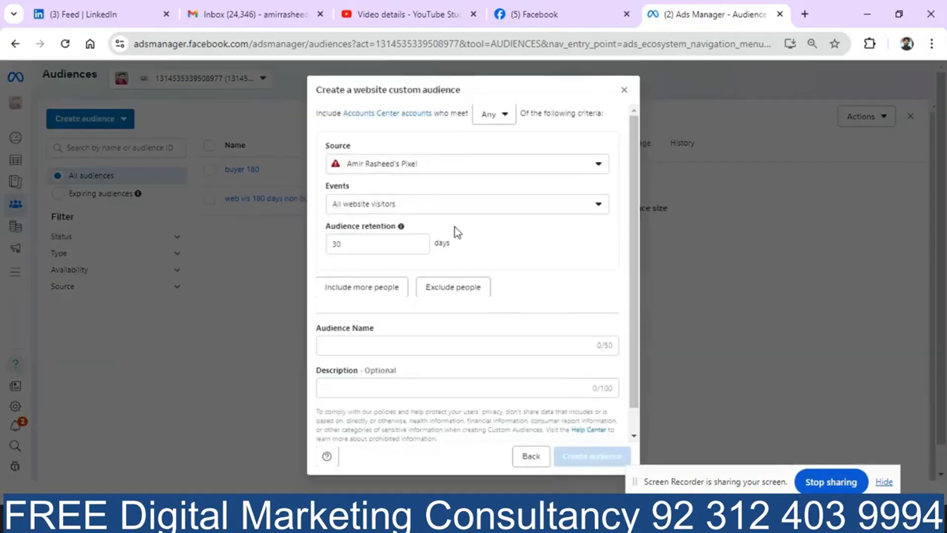
pyautogui.click(449, 213)
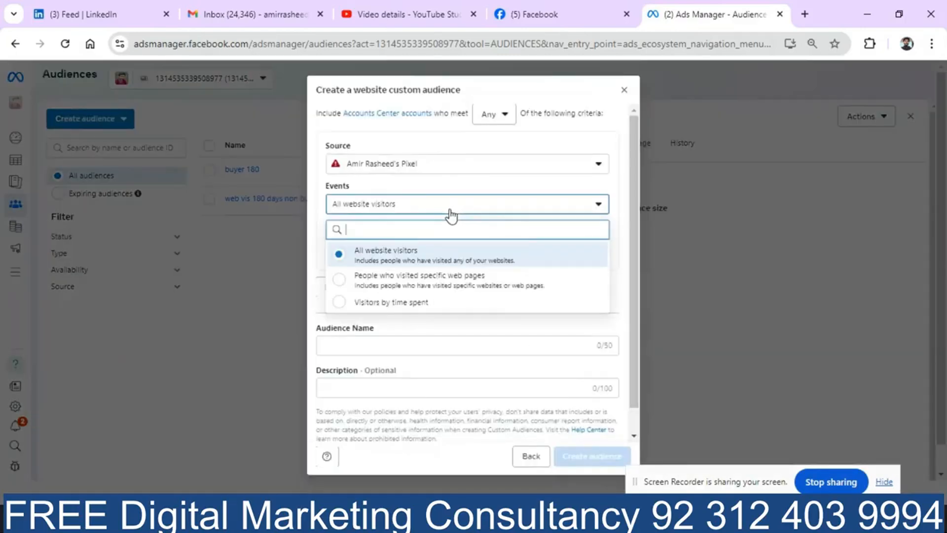
pyautogui.click(384, 289)
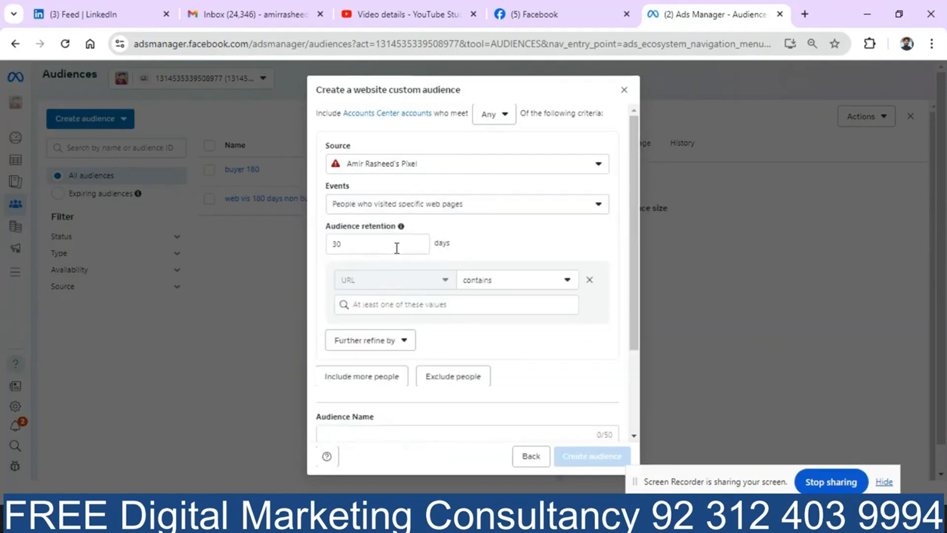
# Enter "men" as a value that the visited page's URL must contain.
pyautogui.click(476, 303)
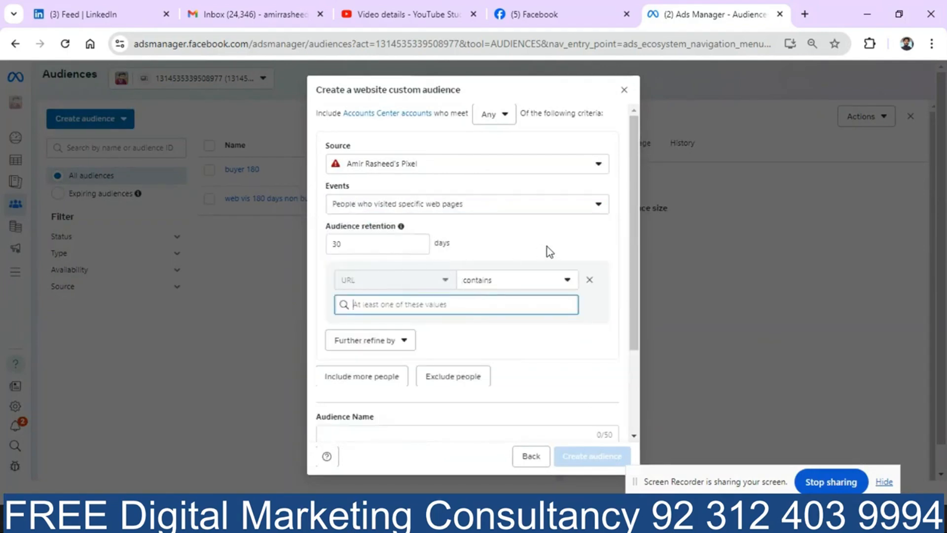
pyautogui.click(550, 287)
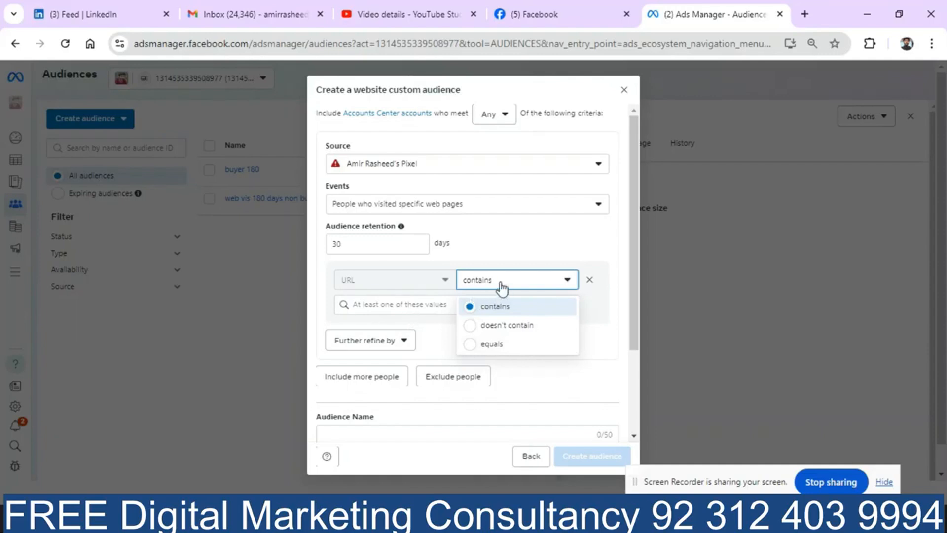
pyautogui.click(447, 303)
pyautogui.write('men')
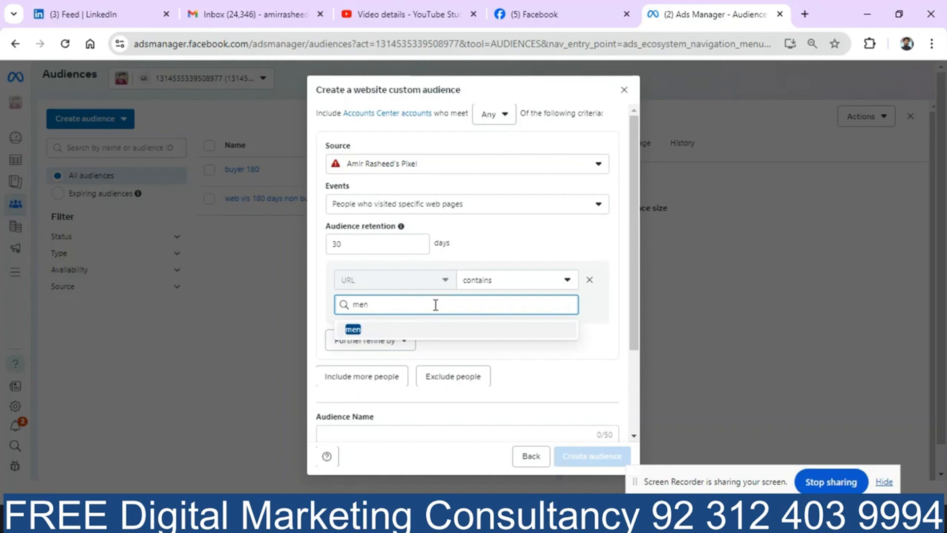
# Change the URL condition to equals, and remove the "men" value from it.
pyautogui.click(493, 279)
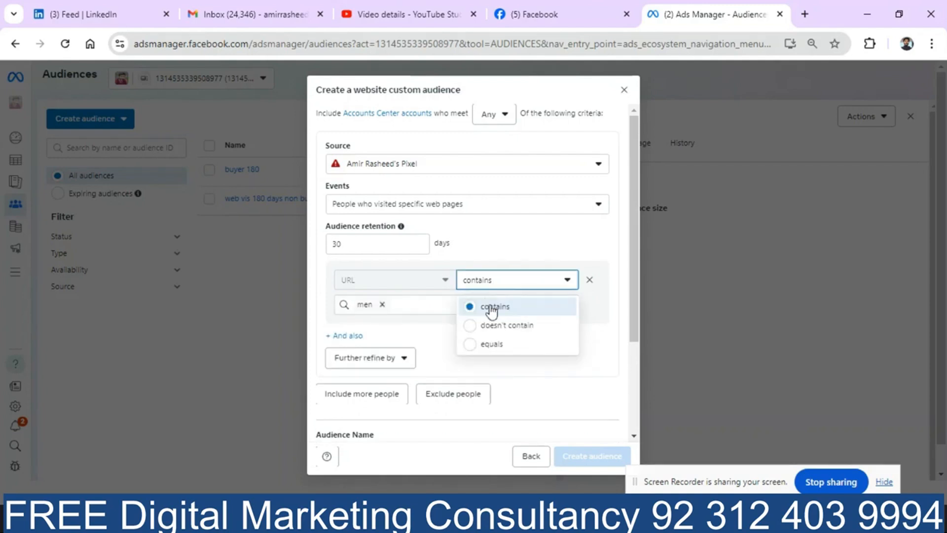
pyautogui.click(495, 346)
pyautogui.click(382, 305)
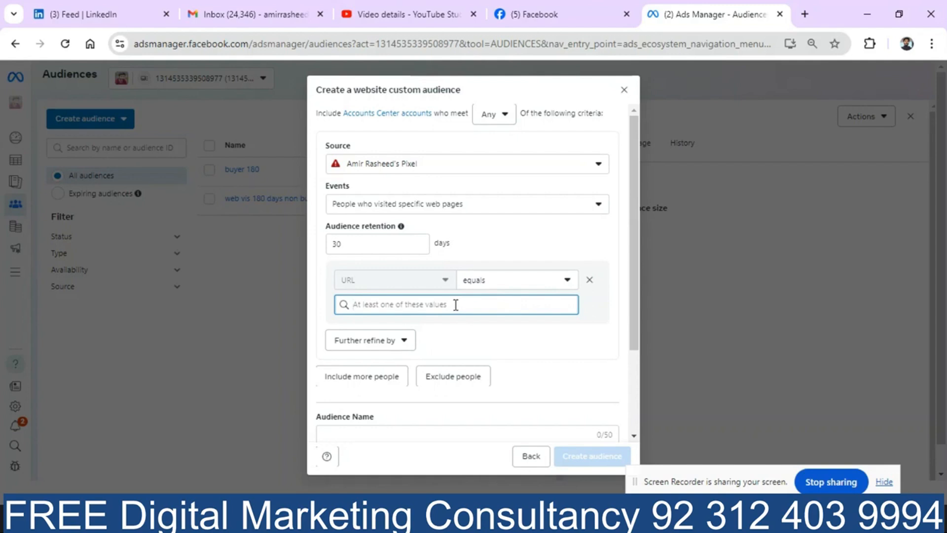
pyautogui.click(632, 383)
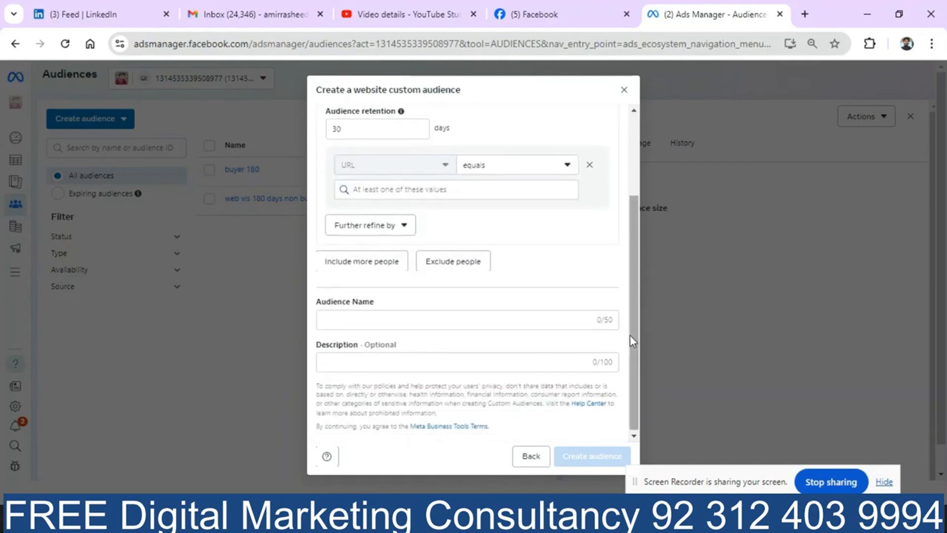
pyautogui.moveTo(632, 336); pyautogui.dragTo(630, 296)
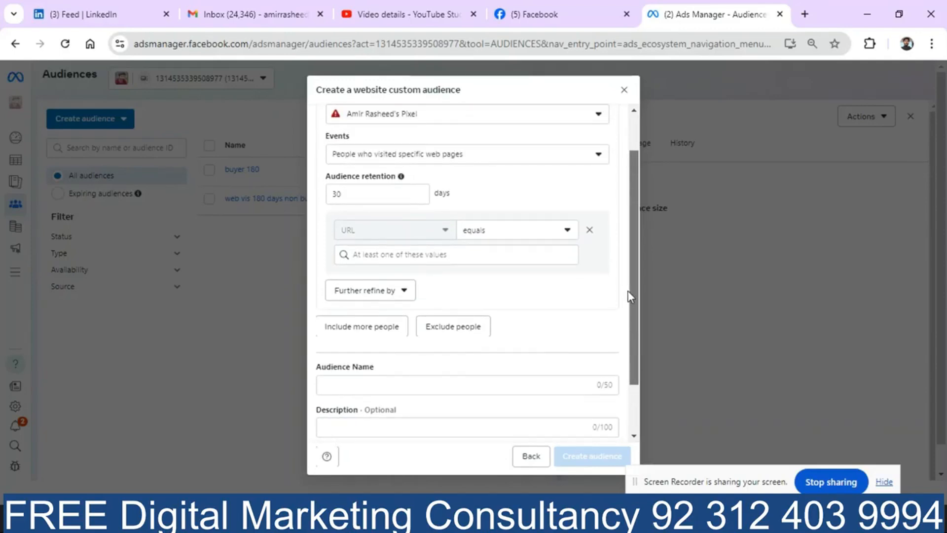
pyautogui.moveTo(630, 296); pyautogui.dragTo(630, 297)
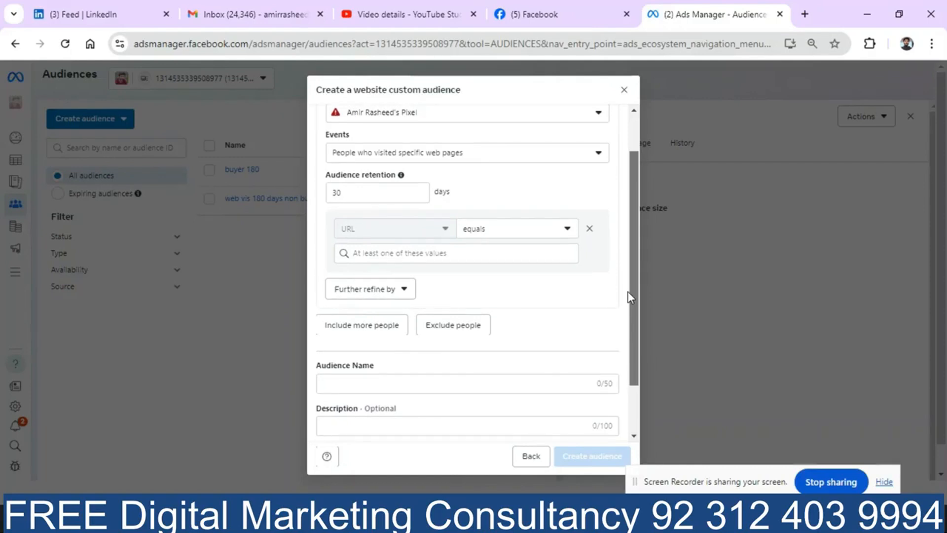
pyautogui.moveTo(630, 296); pyautogui.dragTo(630, 285)
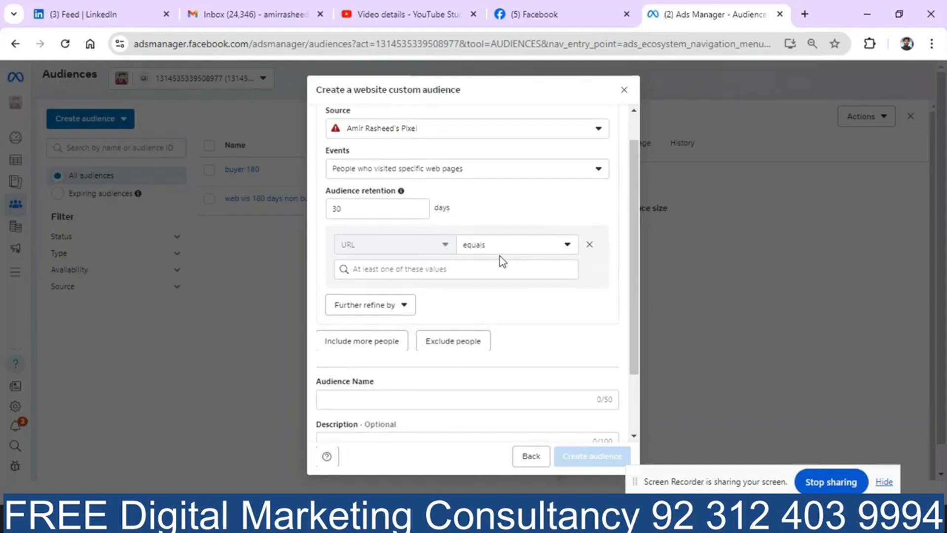
pyautogui.click(457, 273)
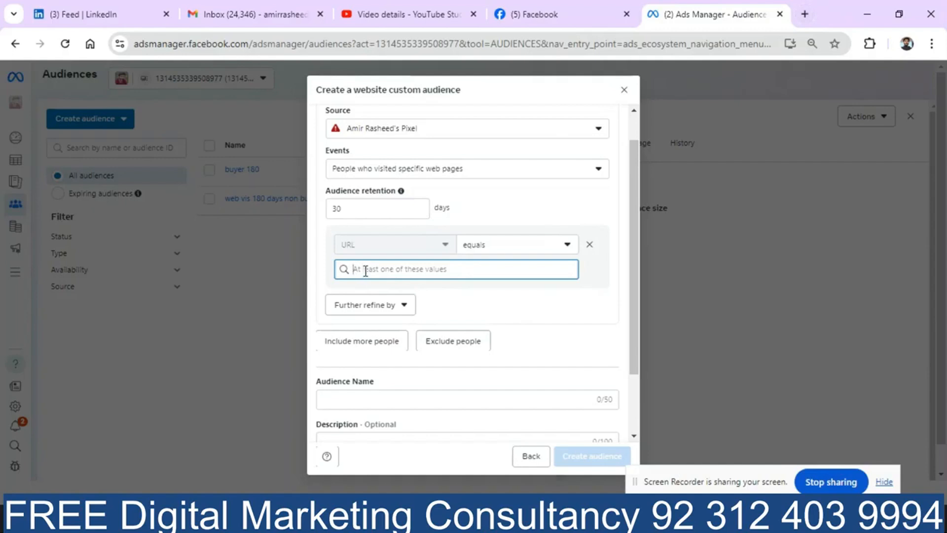
# Include more people through a second criteria group with People who visited specific web pages as its event.
pyautogui.click(367, 347)
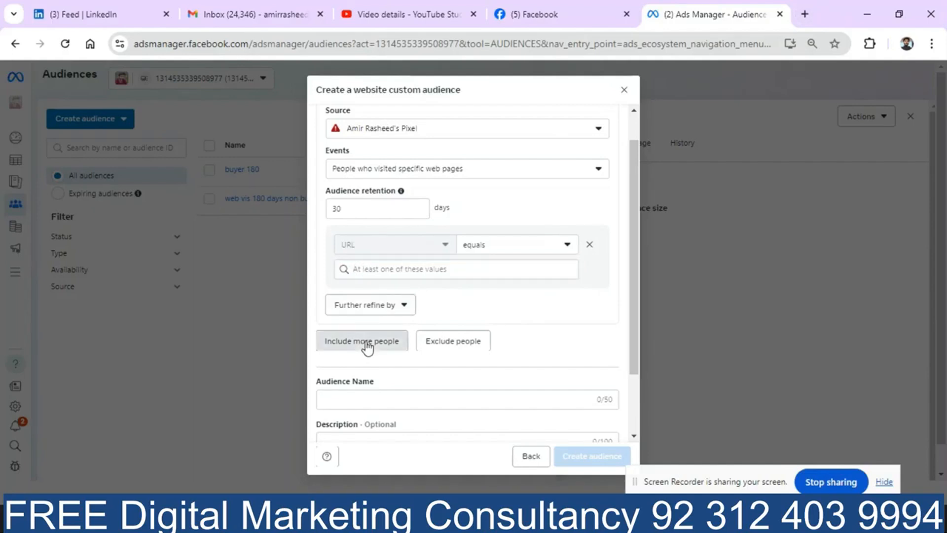
pyautogui.scroll(-1, 634, 305)
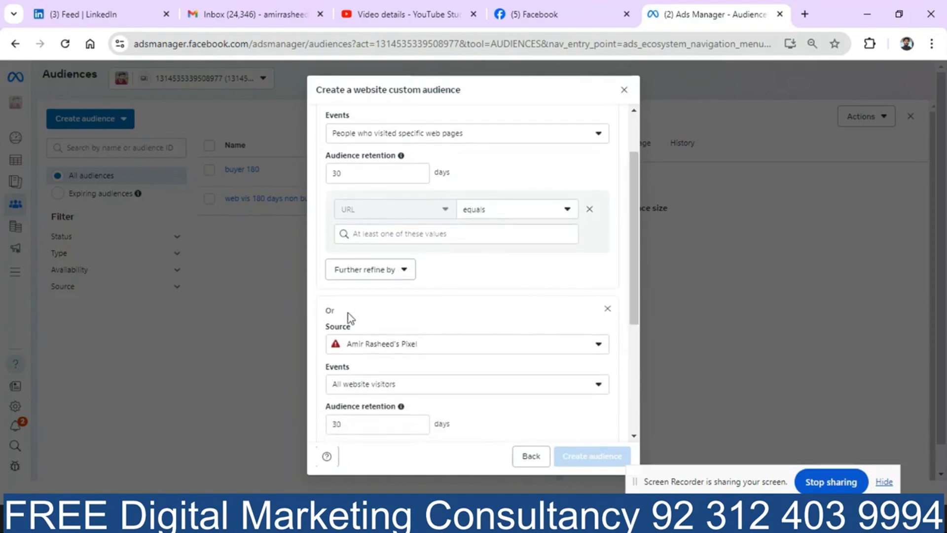
pyautogui.moveTo(634, 289); pyautogui.dragTo(641, 331)
pyautogui.click(438, 307)
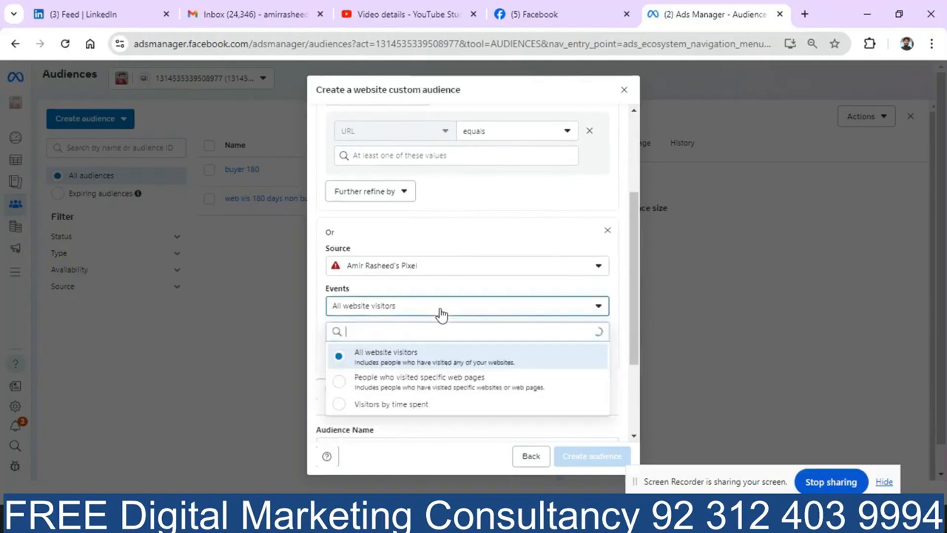
pyautogui.click(383, 380)
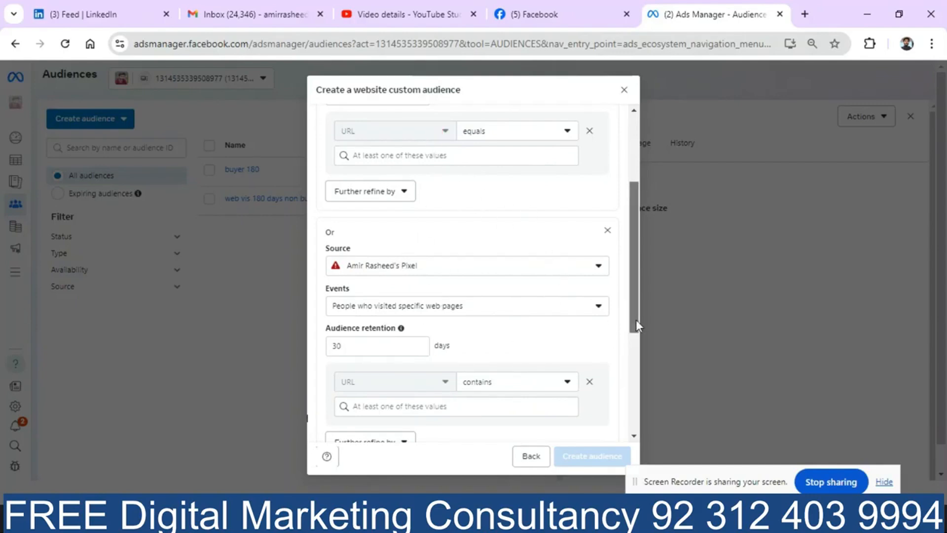
# Look over the URL conditions of both inclusion groups, and discard the unfinished website audience.
pyautogui.moveTo(636, 320); pyautogui.dragTo(638, 427)
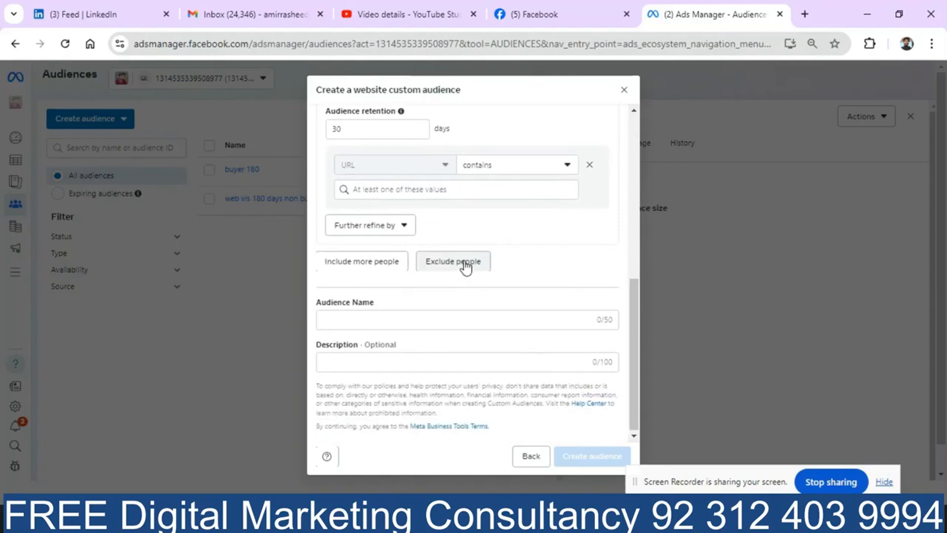
pyautogui.moveTo(635, 331); pyautogui.dragTo(628, 245)
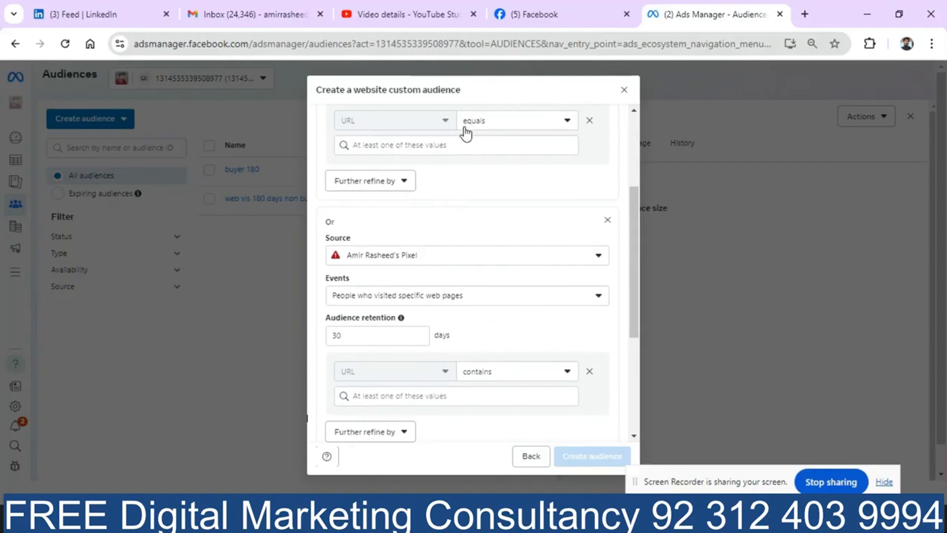
pyautogui.scroll(-5, 612, 387)
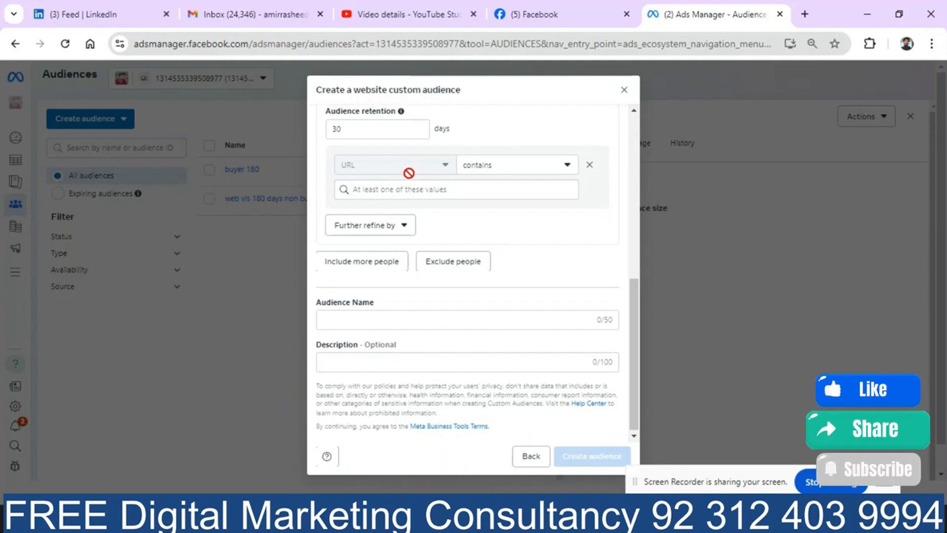
pyautogui.click(635, 130)
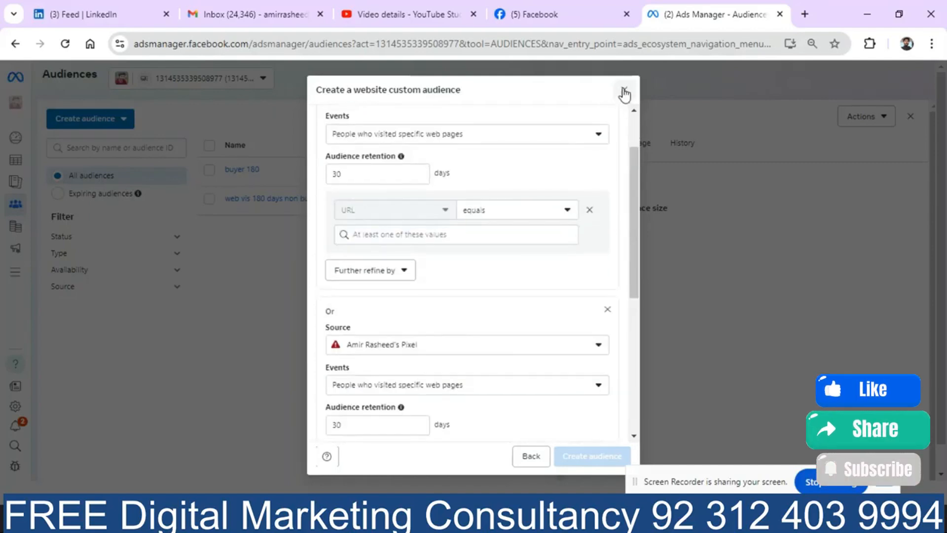
pyautogui.click(624, 93)
# Start a new custom audience with Website as its source and Visitors by time spent as its event.
pyautogui.click(88, 122)
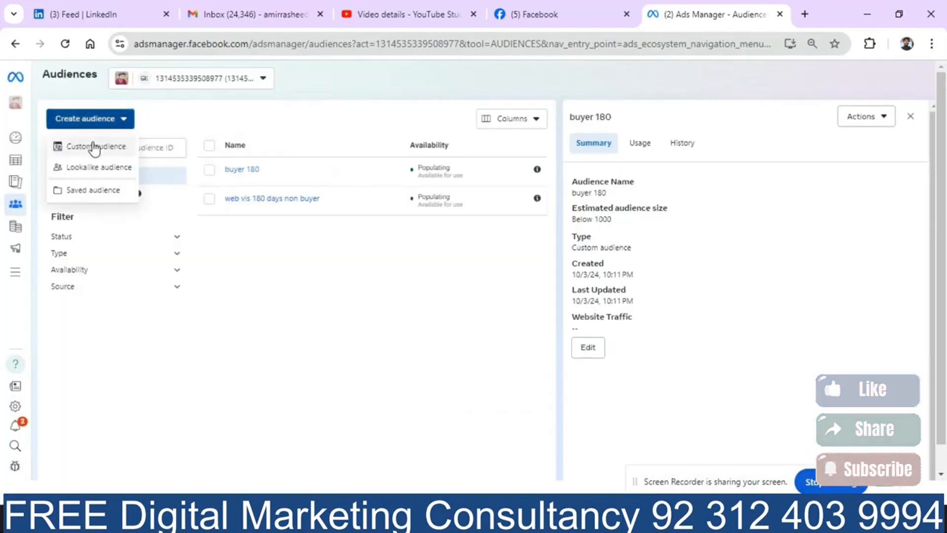
pyautogui.click(95, 147)
pyautogui.click(369, 193)
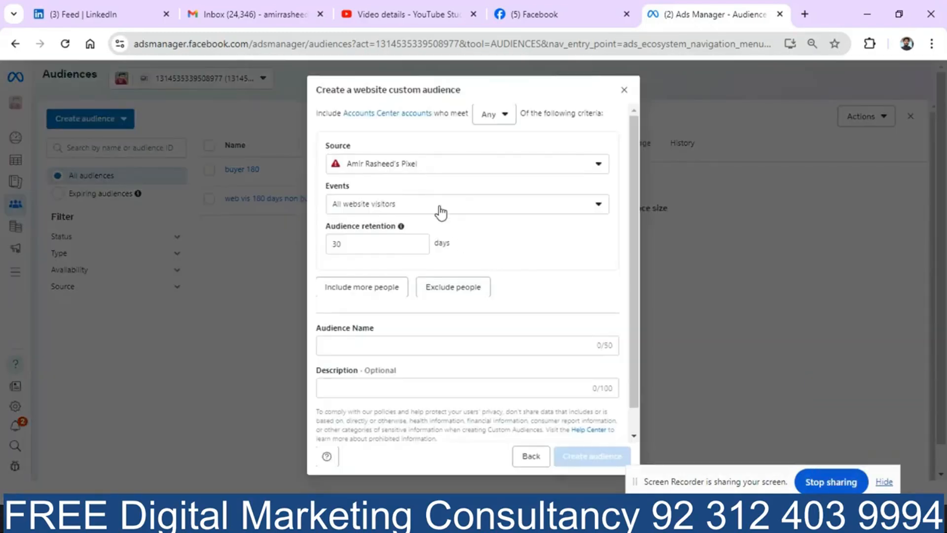
pyautogui.click(438, 210)
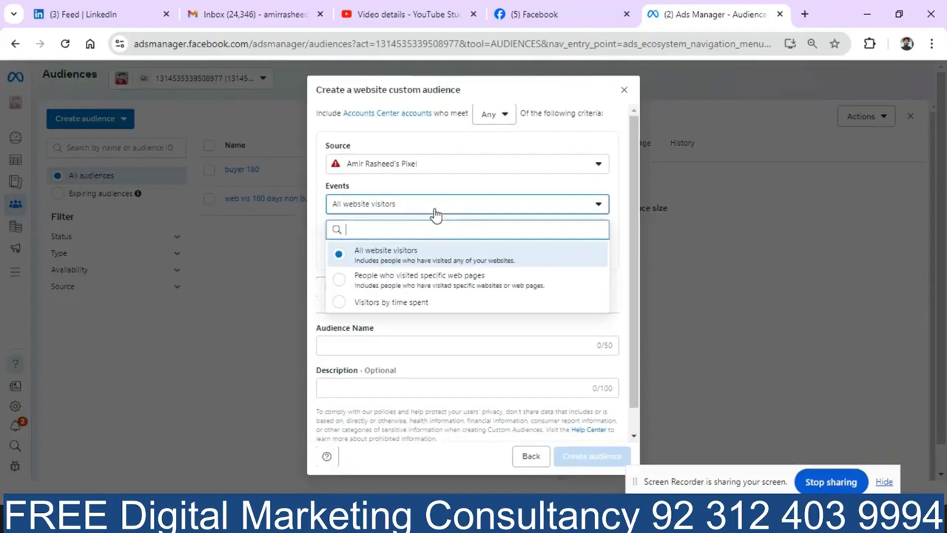
pyautogui.click(403, 303)
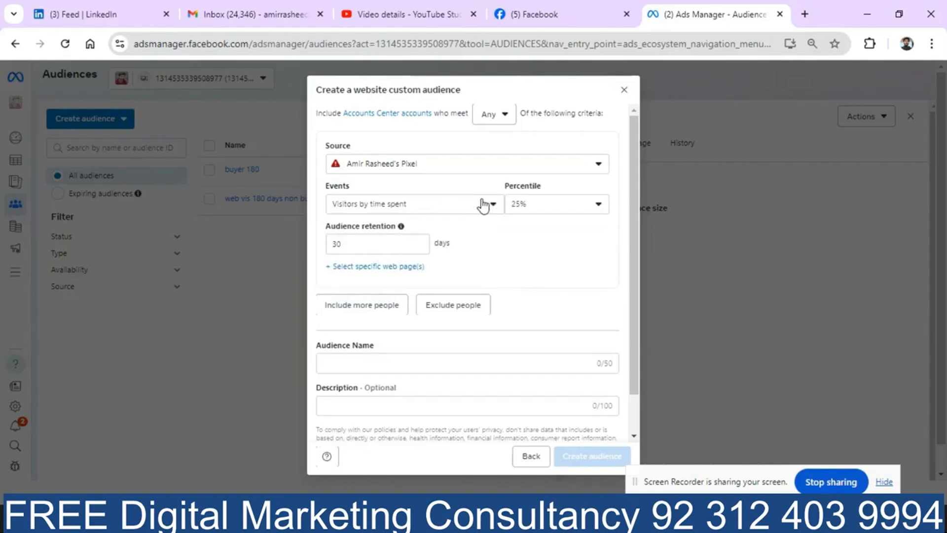
# Look over the percentile options for the Visitors by time spent event.
pyautogui.click(538, 207)
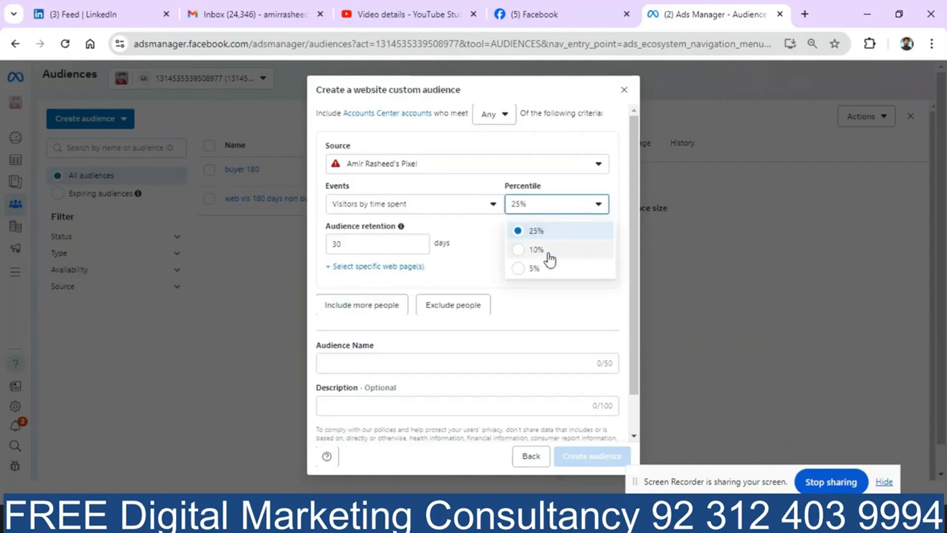
pyautogui.click(482, 242)
pyautogui.moveTo(481, 242); pyautogui.dragTo(543, 242)
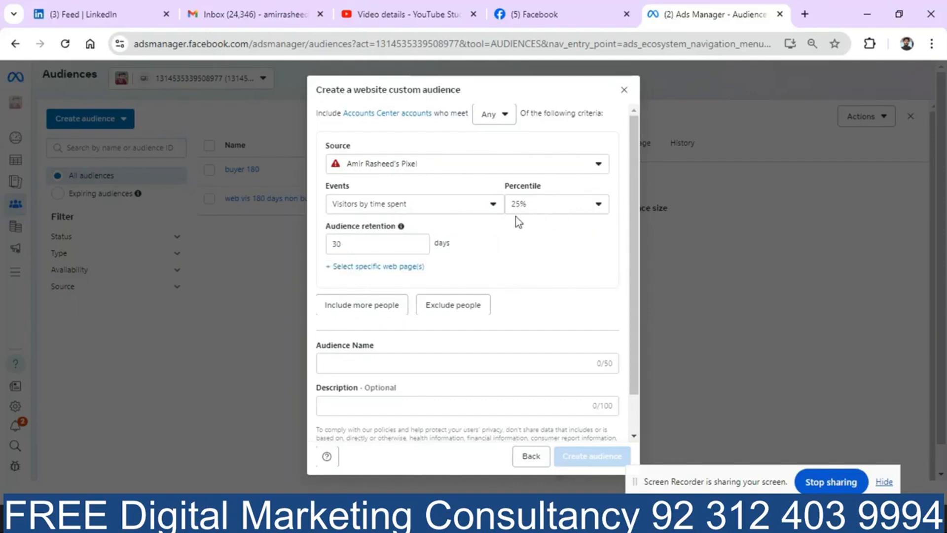
# Add a specific web page condition to the time-spent audience and set its URL match to equals.
pyautogui.click(408, 267)
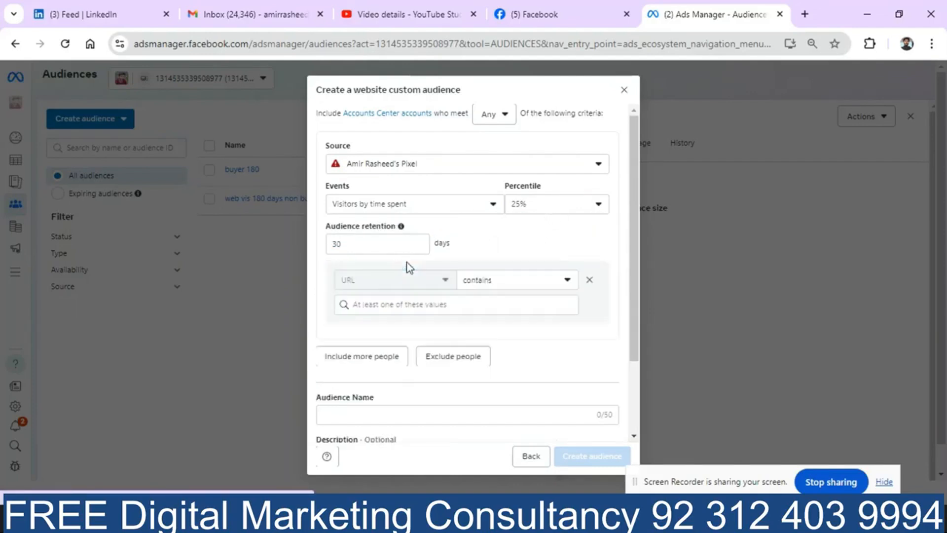
pyautogui.click(414, 307)
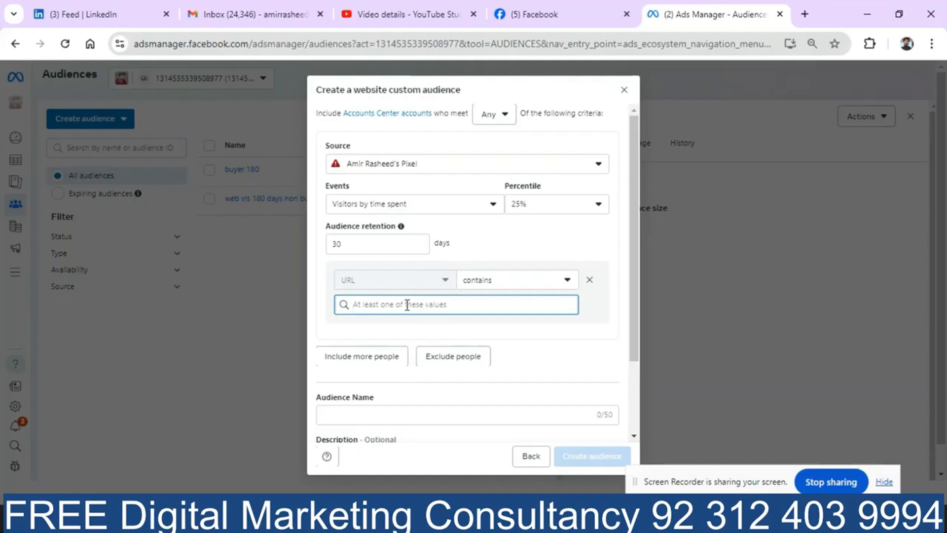
pyautogui.click(499, 281)
pyautogui.click(514, 345)
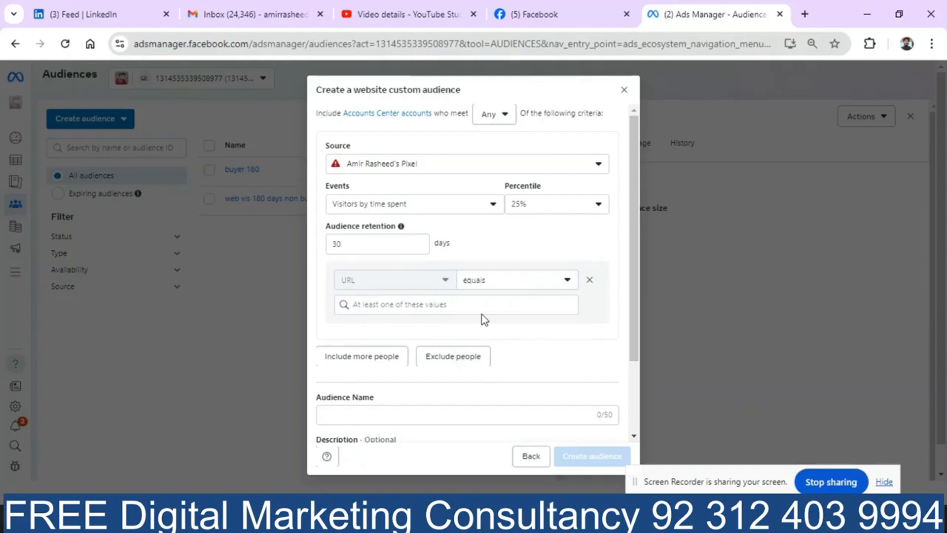
pyautogui.click(482, 306)
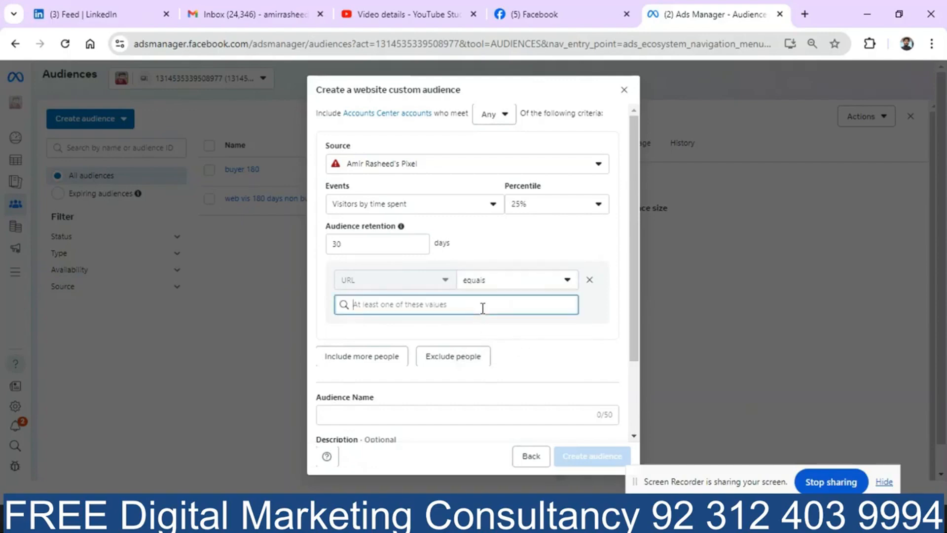
# Open the marketer's personal website in a new browser tab and copy its homepage address.
pyautogui.click(805, 14)
pyautogui.write('ami')
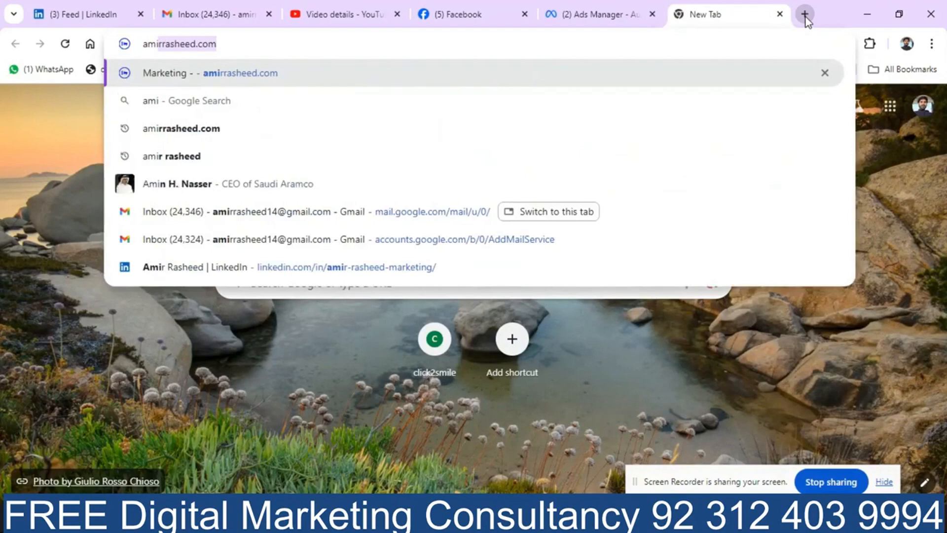
pyautogui.press('Return')
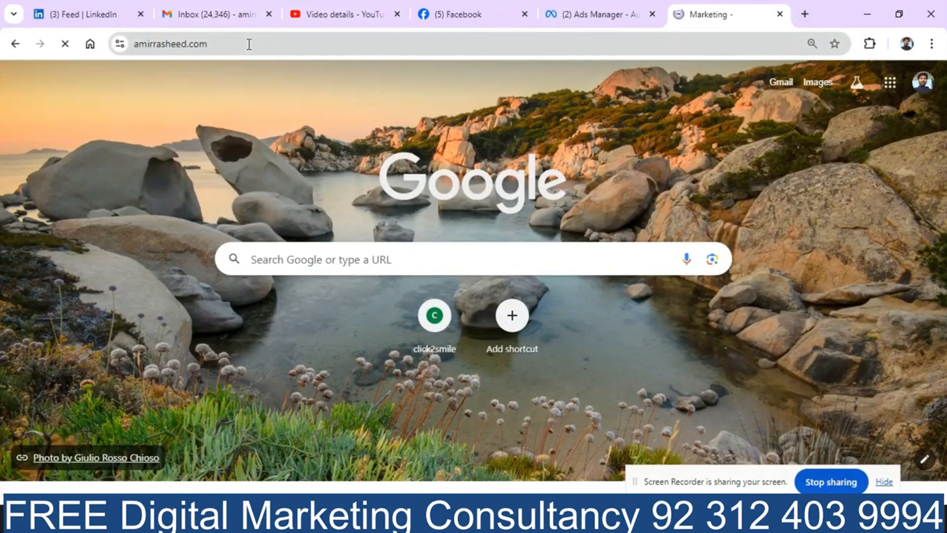
pyautogui.click(249, 44)
pyautogui.hotkey('ctrl', 'c')
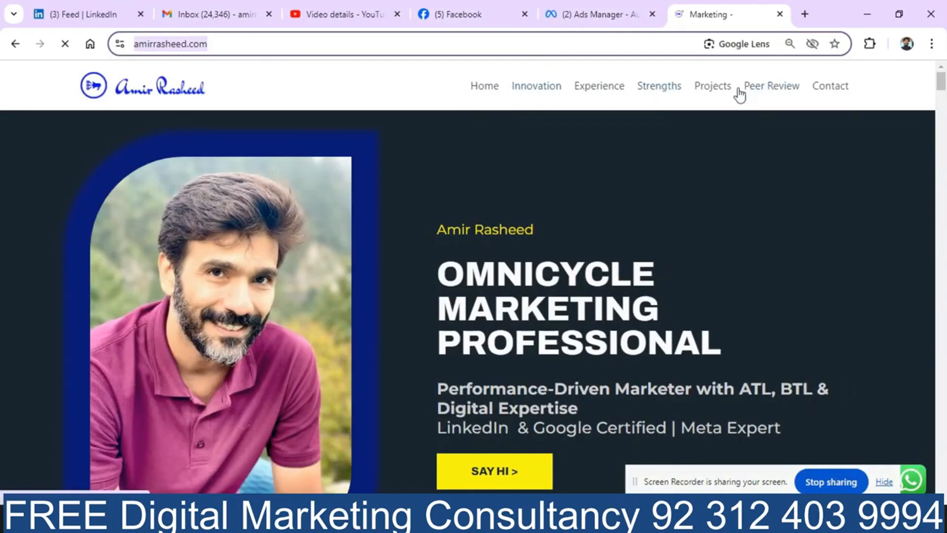
# Browse the website's Innovation and Peer Review sections to see how their page addresses are built.
pyautogui.click(537, 86)
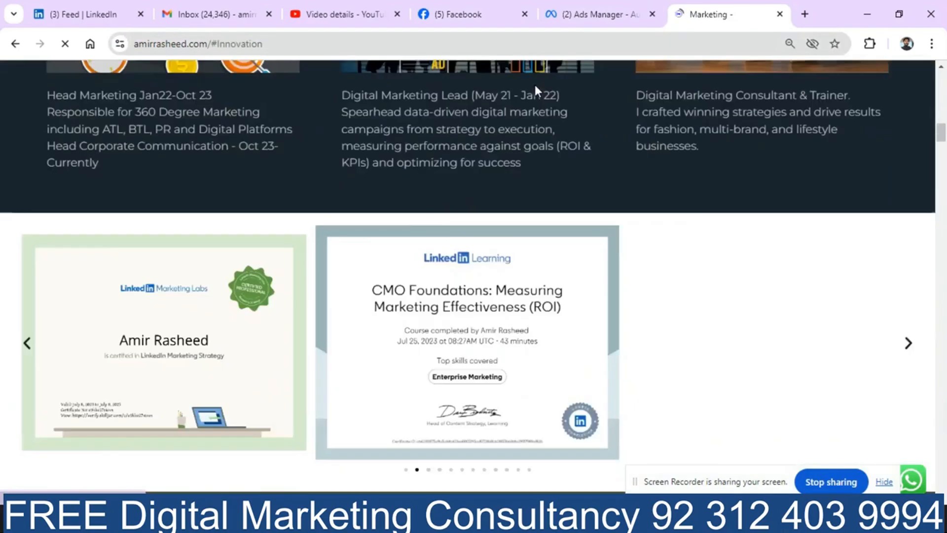
pyautogui.moveTo(942, 175); pyautogui.dragTo(940, 64)
pyautogui.click(762, 87)
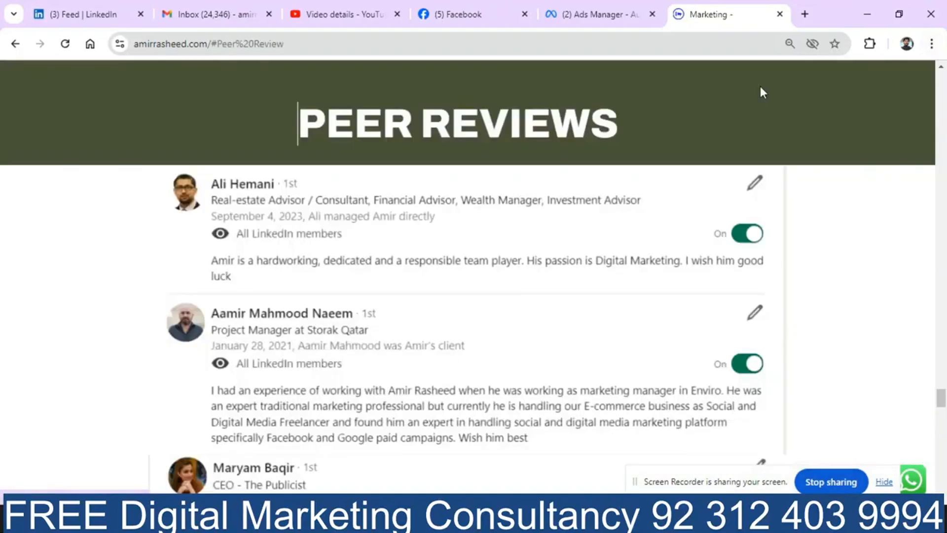
pyautogui.click(945, 91)
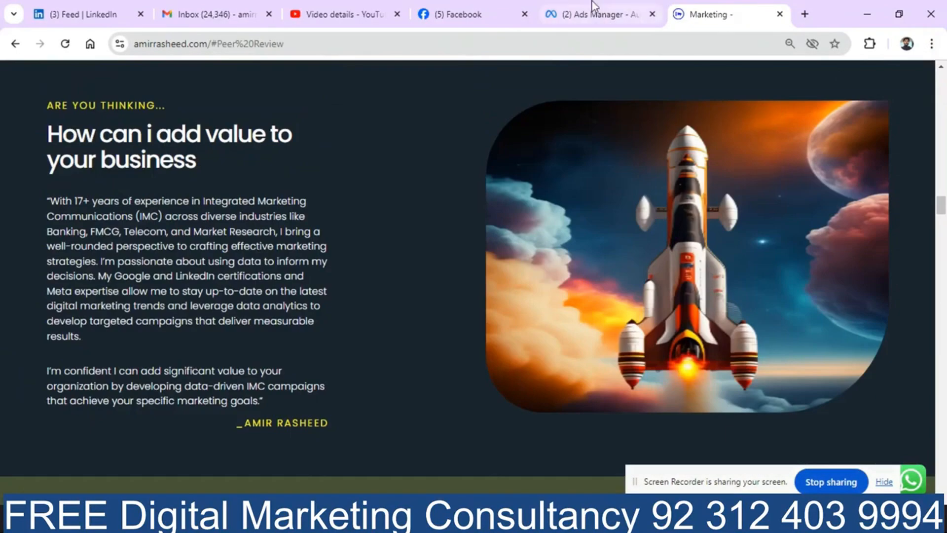
# Return to the audience form in Ads Manager and add the copied homepage address as a URL value.
pyautogui.click(567, 19)
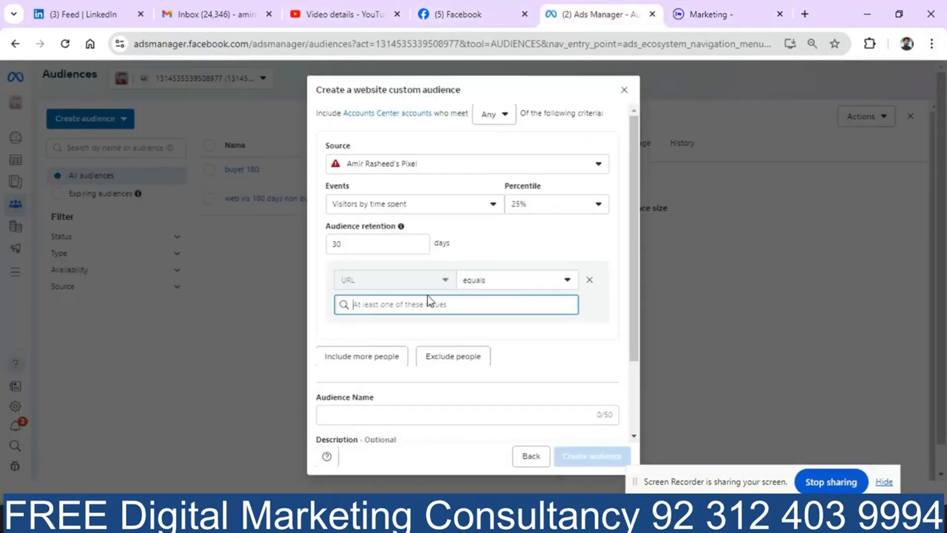
pyautogui.hotkey('ctrl', 'v')
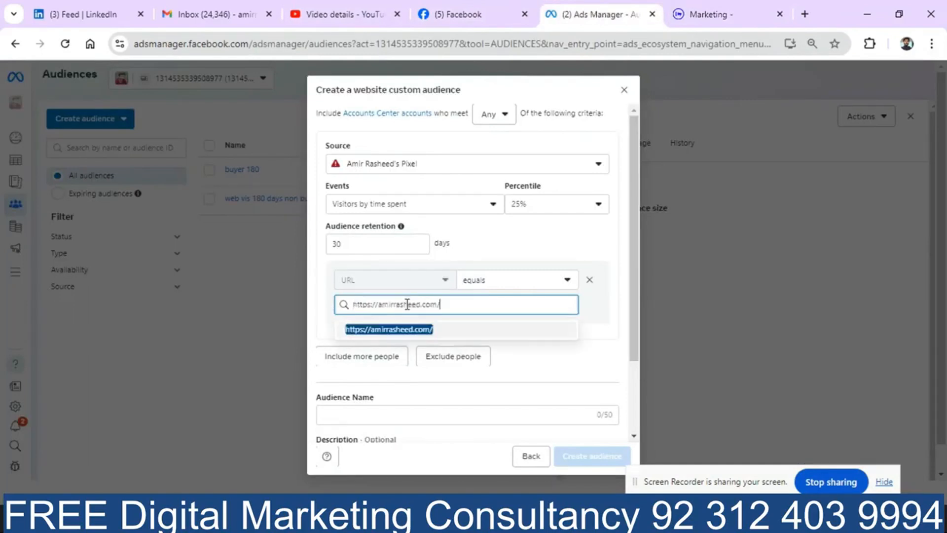
pyautogui.click(437, 329)
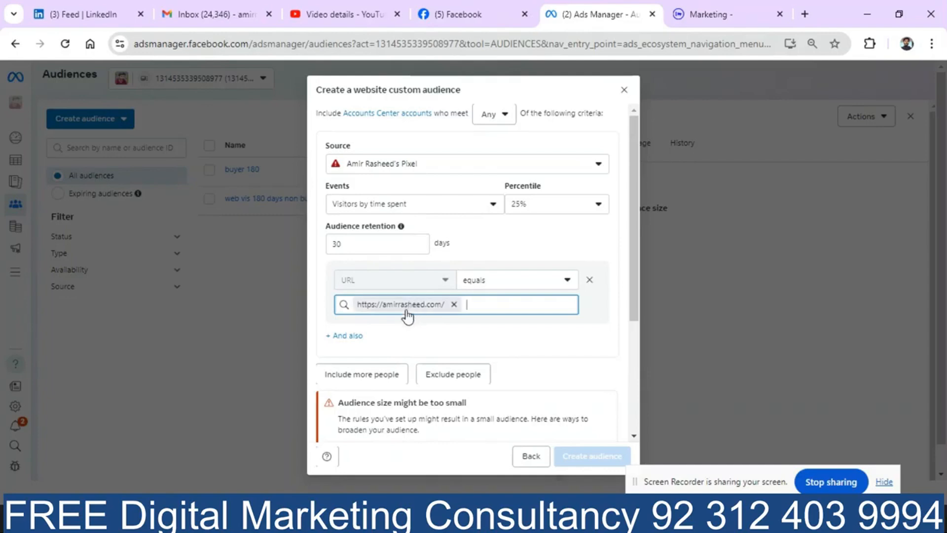
# Add "/kids" as a second value of the audience's URL equals condition.
pyautogui.click(470, 306)
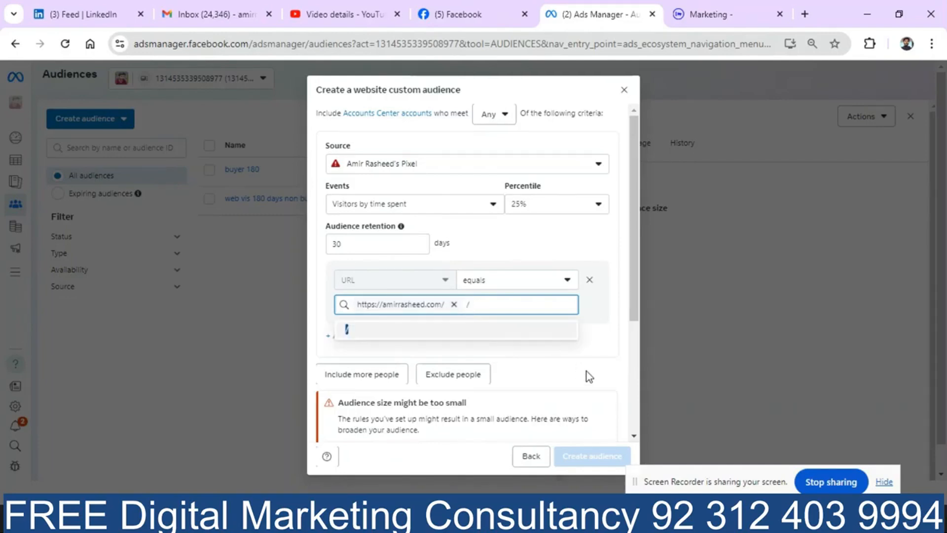
pyautogui.write('/kids')
pyautogui.click(597, 364)
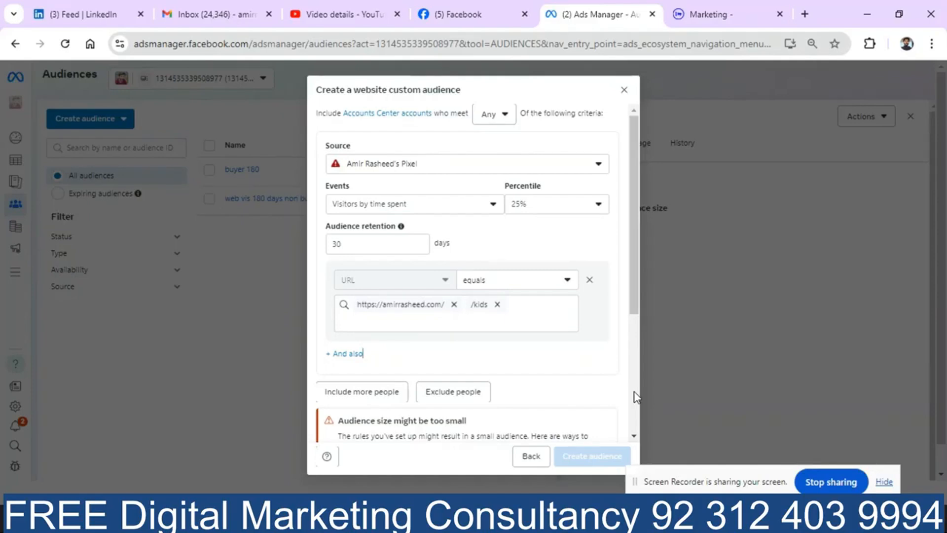
pyautogui.scroll(-4, 637, 397)
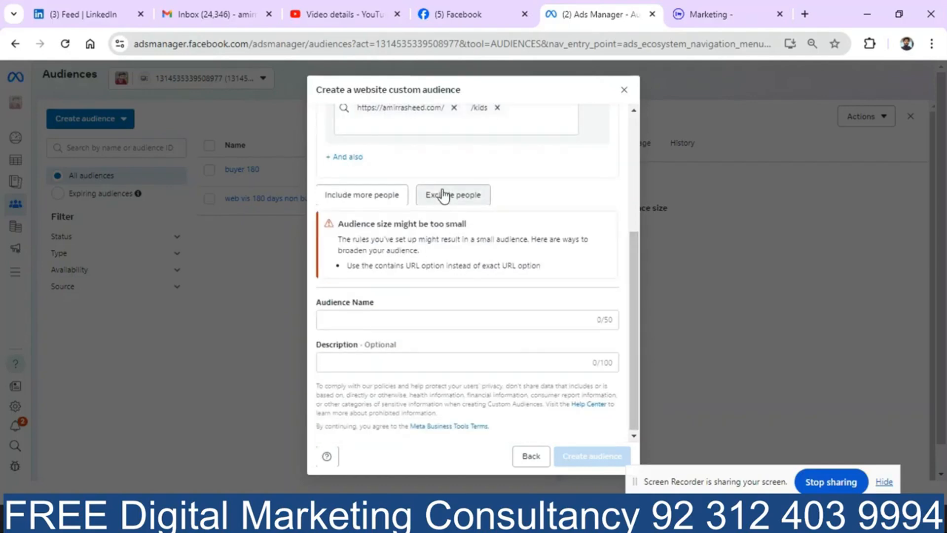
# Check the available event types in the website audience form and close it without creating the audience.
pyautogui.scroll(4, 632, 164)
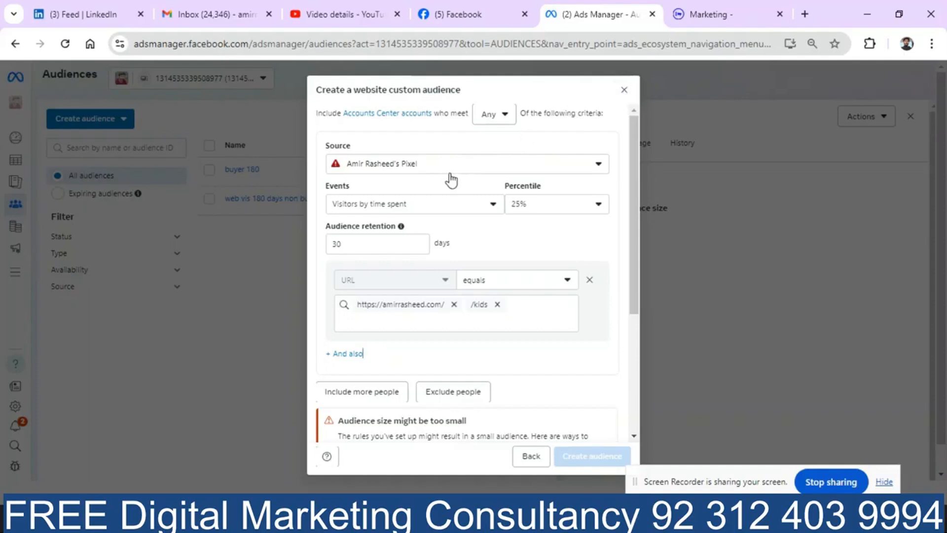
pyautogui.click(469, 205)
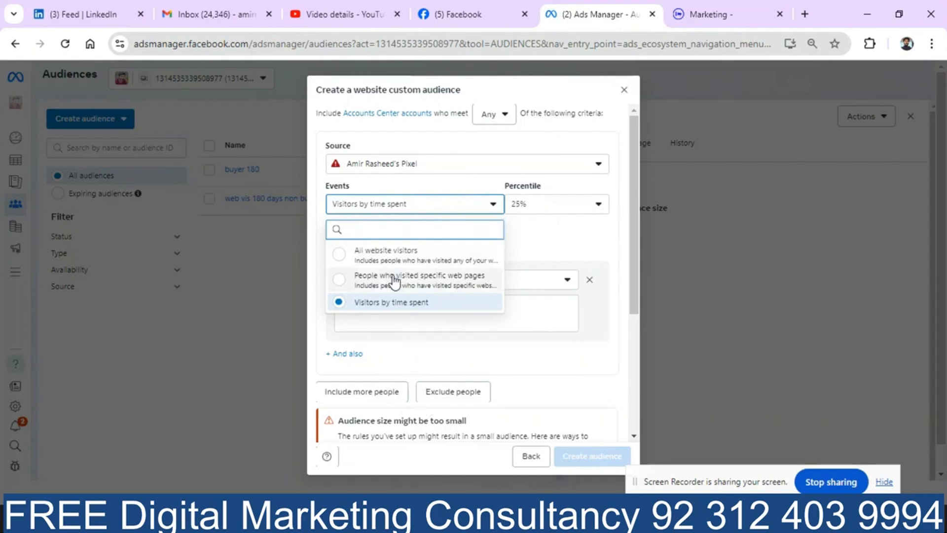
pyautogui.click(553, 244)
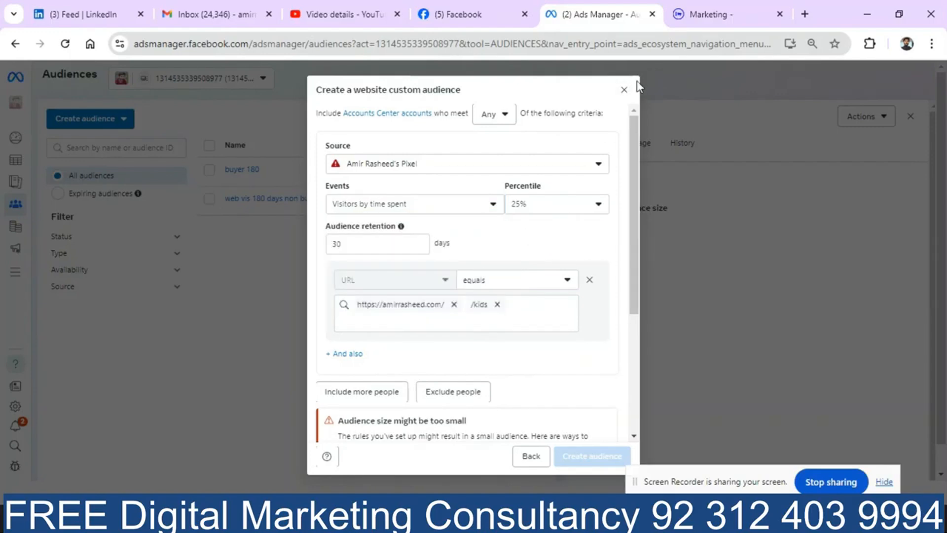
pyautogui.click(620, 89)
# Start a custom audience in the personal ad account with Customer list as its source.
pyautogui.click(77, 120)
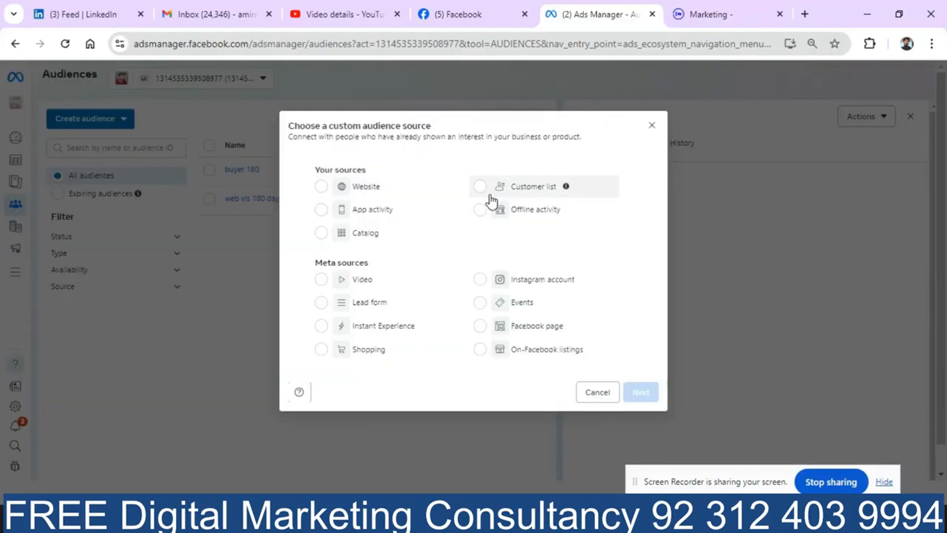
pyautogui.click(511, 192)
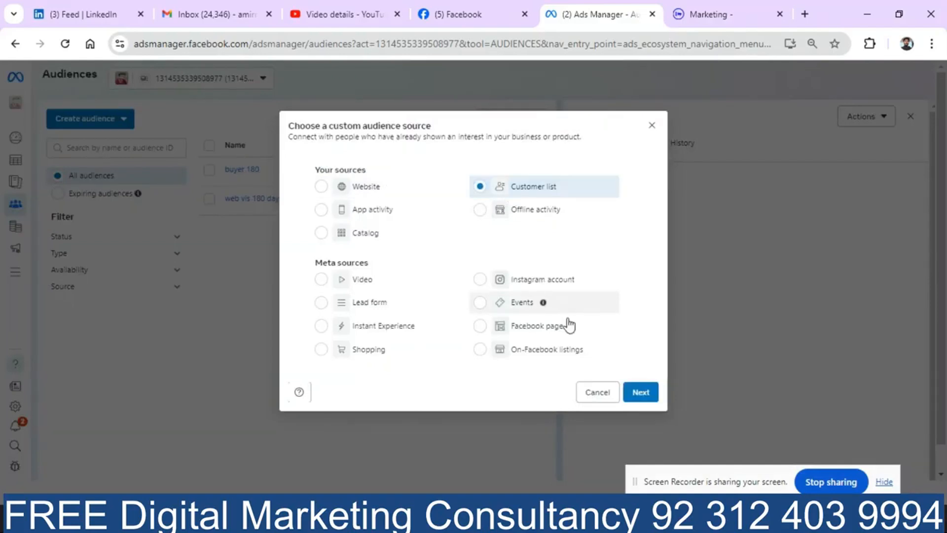
pyautogui.click(639, 394)
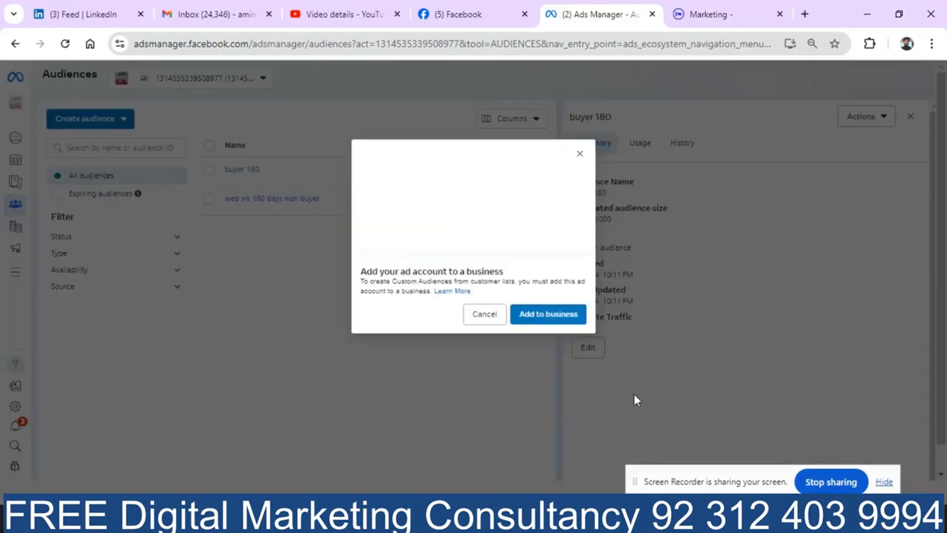
# Try to add the personal ad account to the E-Vision business, and dismiss the request.
pyautogui.click(544, 317)
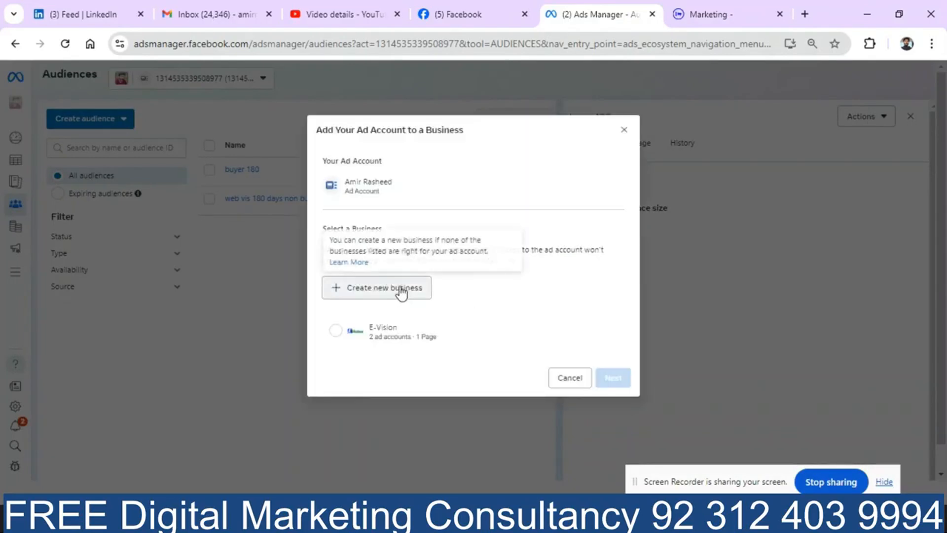
pyautogui.click(338, 338)
pyautogui.click(615, 378)
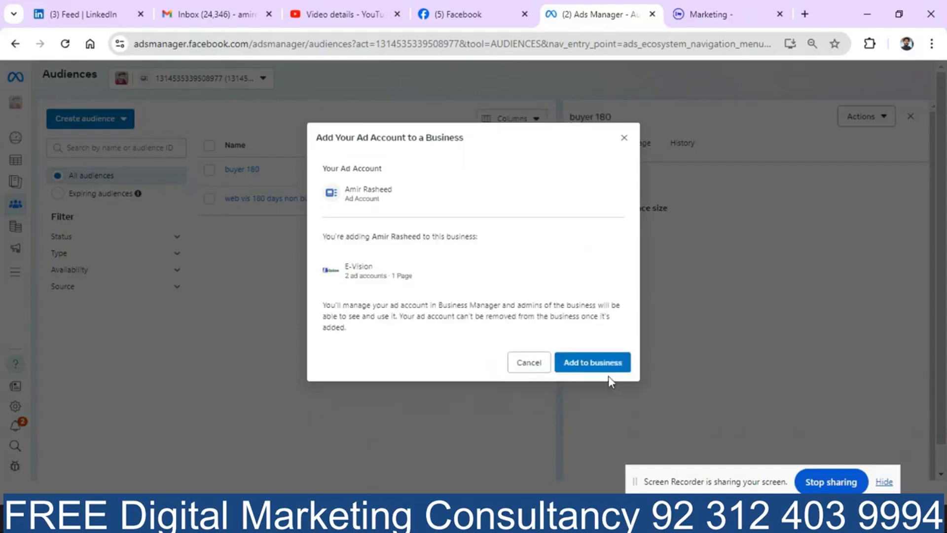
pyautogui.click(607, 371)
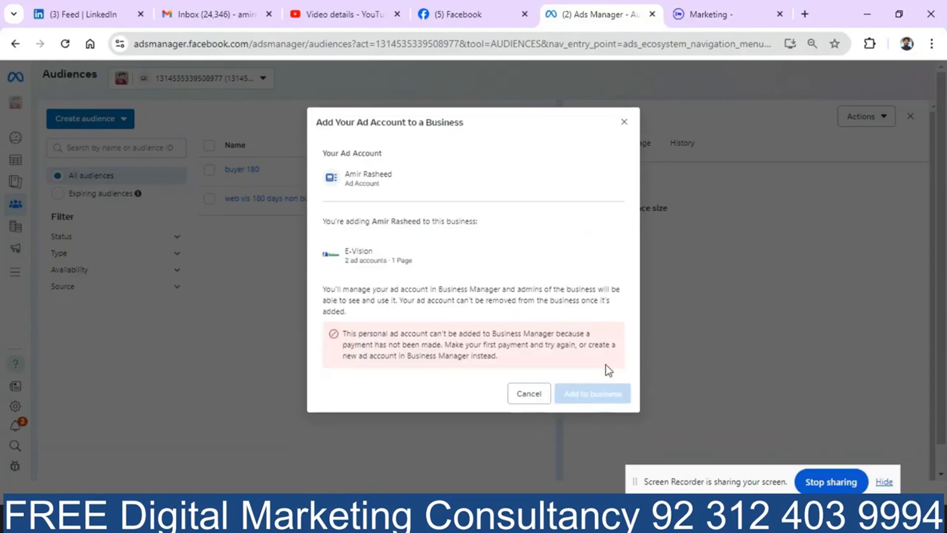
pyautogui.click(544, 398)
pyautogui.click(625, 131)
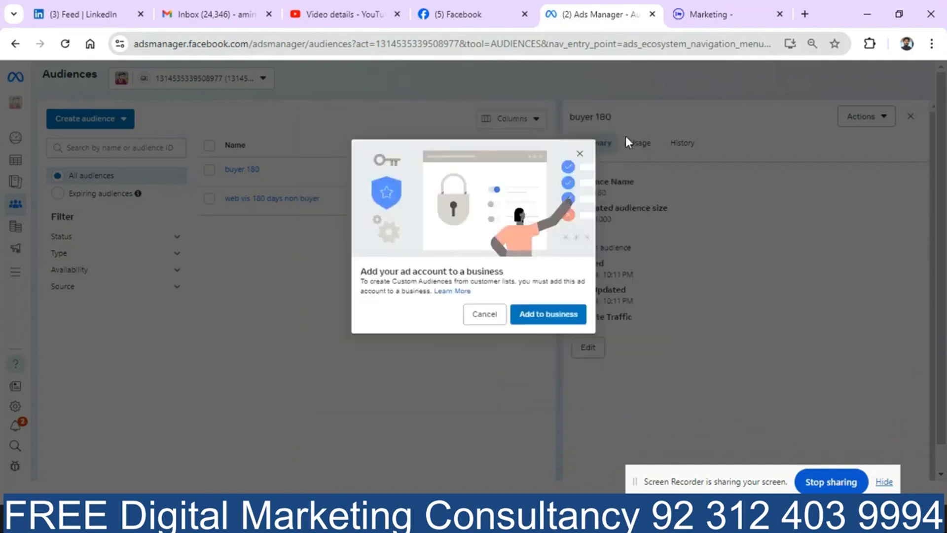
pyautogui.click(477, 312)
# Switch the Audiences page to the E-Vision business portfolio's ad account.
pyautogui.click(192, 83)
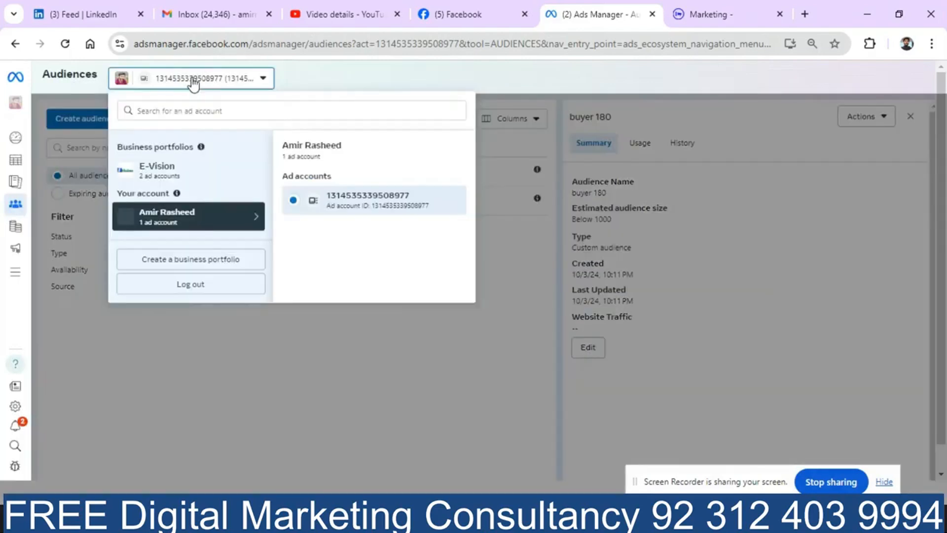
pyautogui.click(159, 169)
pyautogui.click(325, 236)
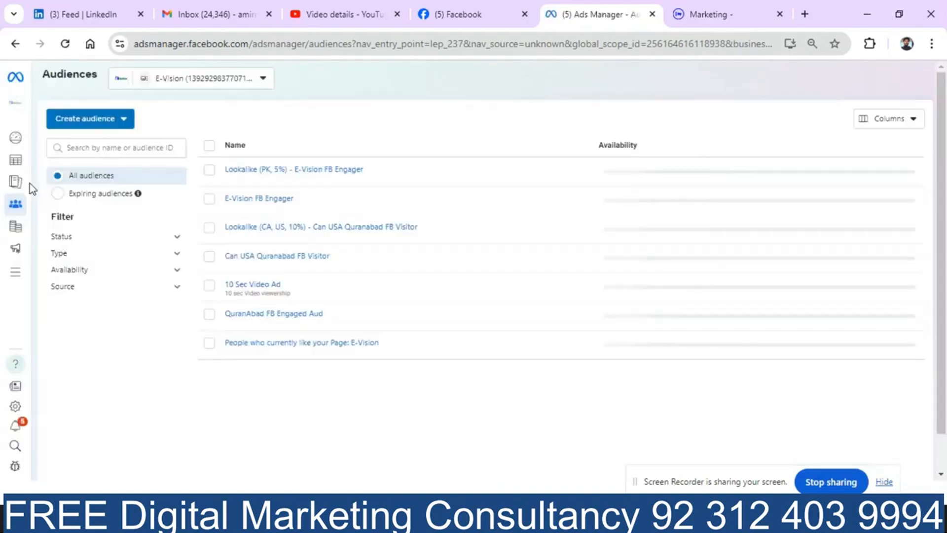
# Start a custom audience in the E-Vision account with Customer list as its source.
pyautogui.moveTo(108, 203)
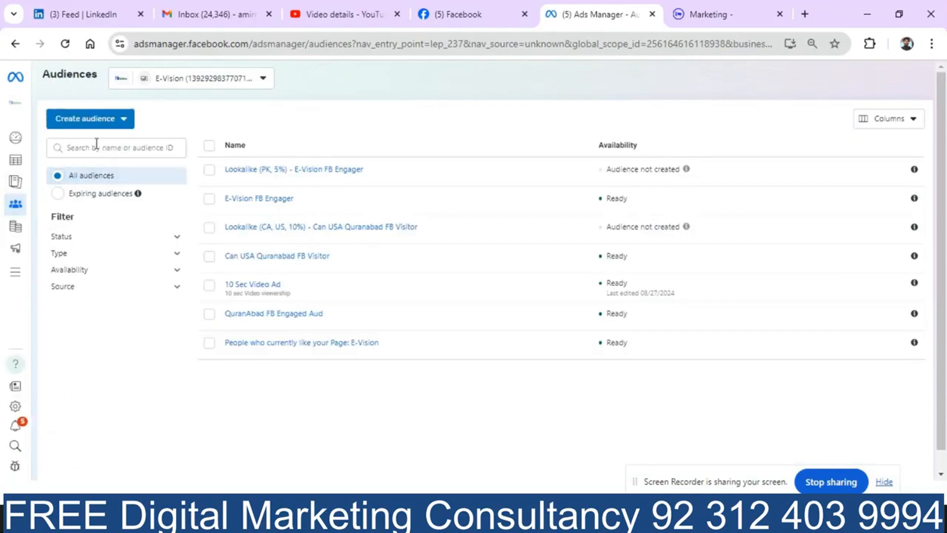
pyautogui.click(100, 121)
pyautogui.click(99, 147)
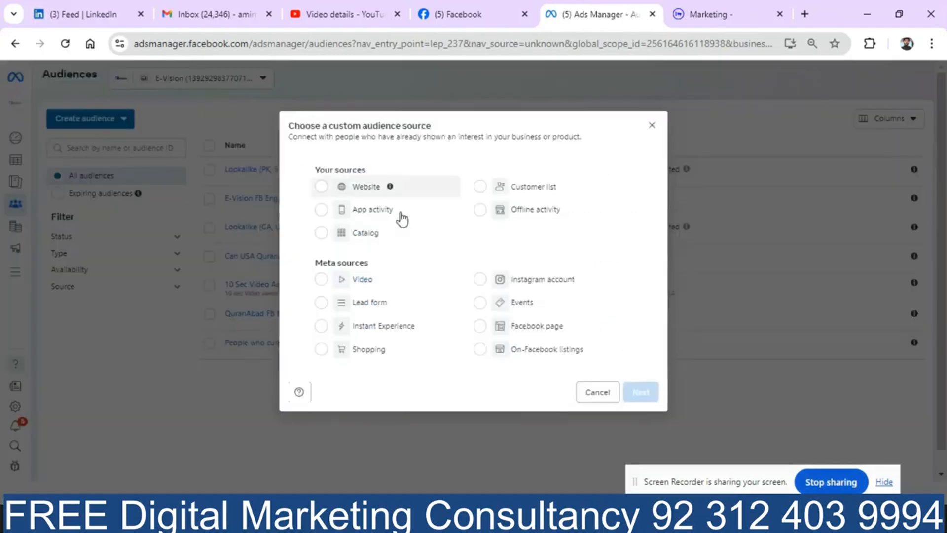
pyautogui.click(510, 190)
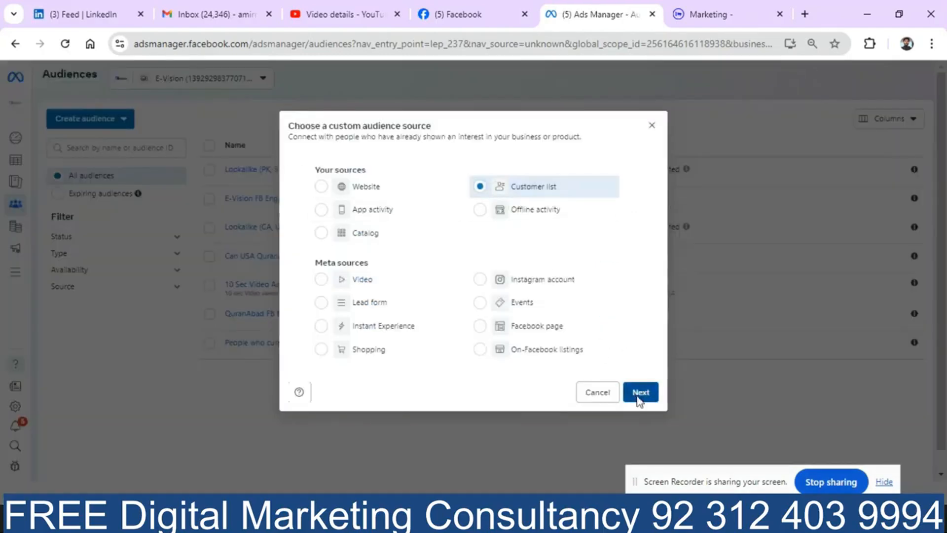
pyautogui.click(637, 395)
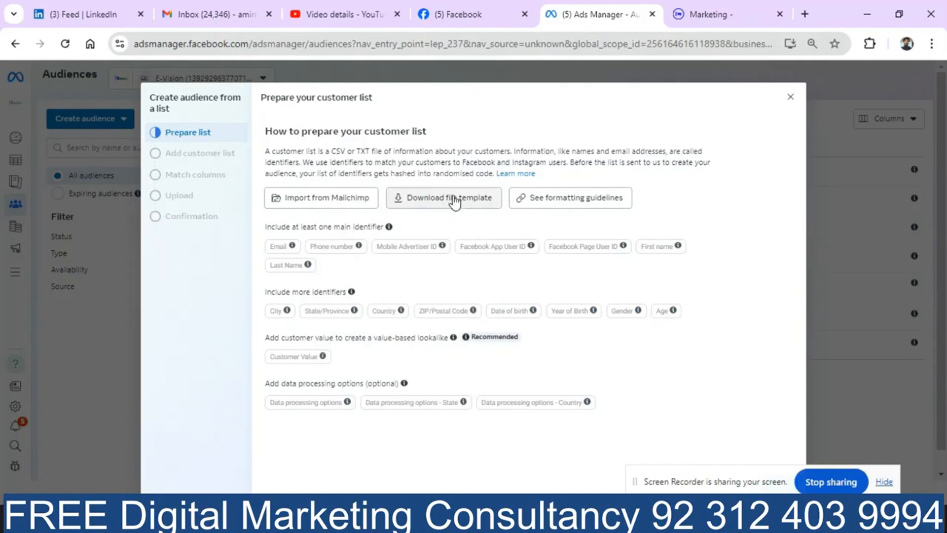
# Download the customer list file template and open the CSV in Excel to examine its columns.
pyautogui.moveTo(716, 479); pyautogui.dragTo(176, 470)
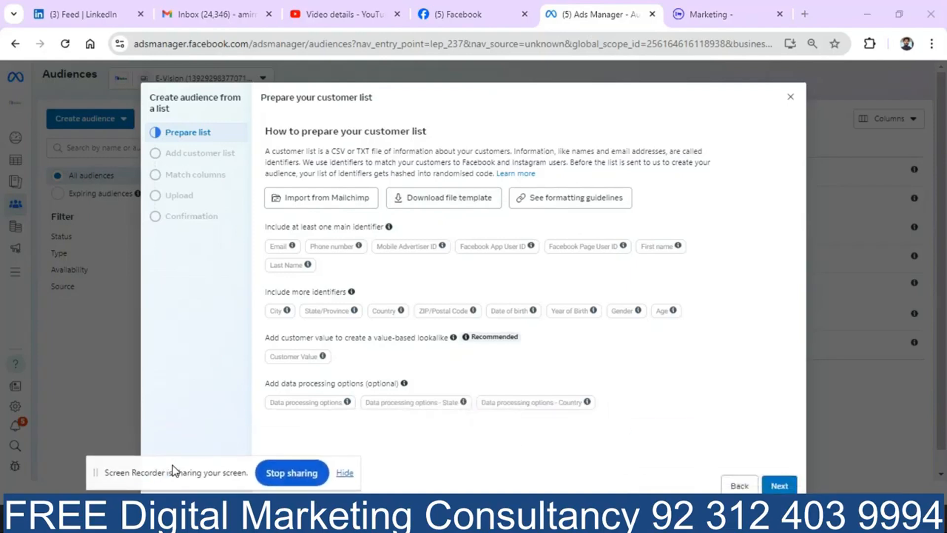
pyautogui.click(451, 206)
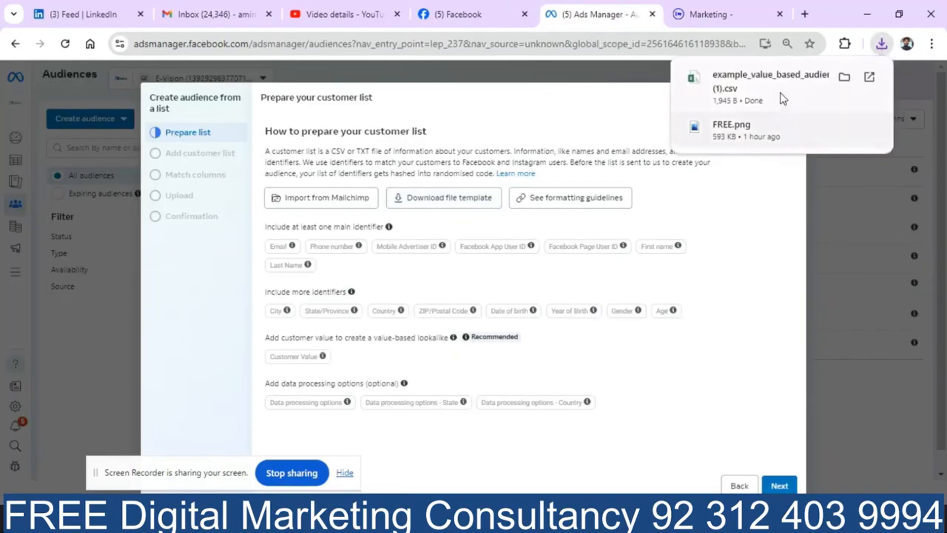
pyautogui.click(756, 83)
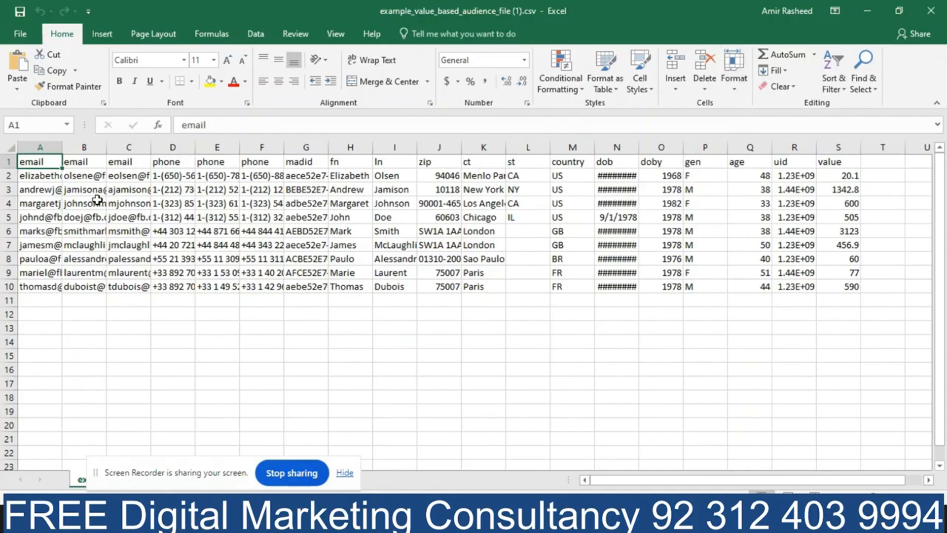
pyautogui.click(931, 11)
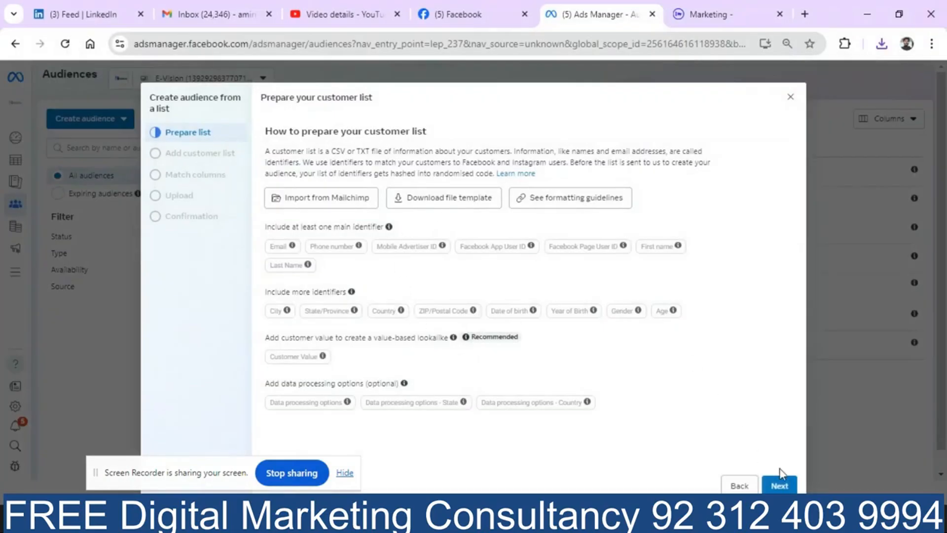
# Upload example_value_based_audience_file (1).csv as the customer list, keeping the default audience name and the option without customer value.
pyautogui.click(784, 487)
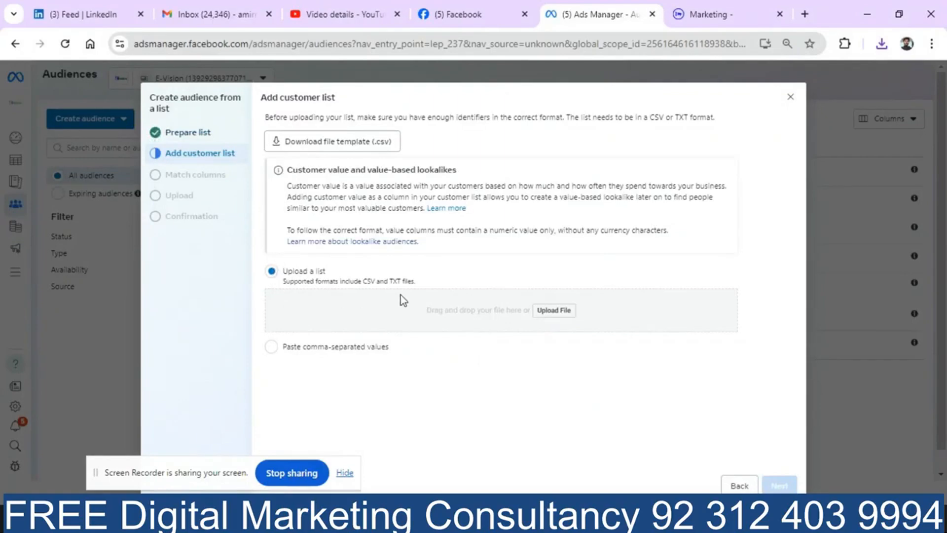
pyautogui.click(554, 310)
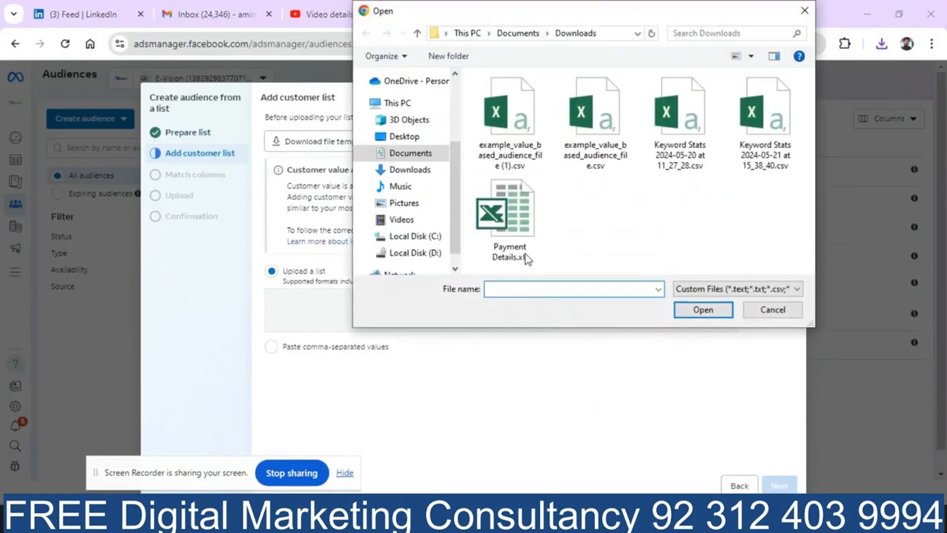
pyautogui.click(514, 129)
pyautogui.click(686, 311)
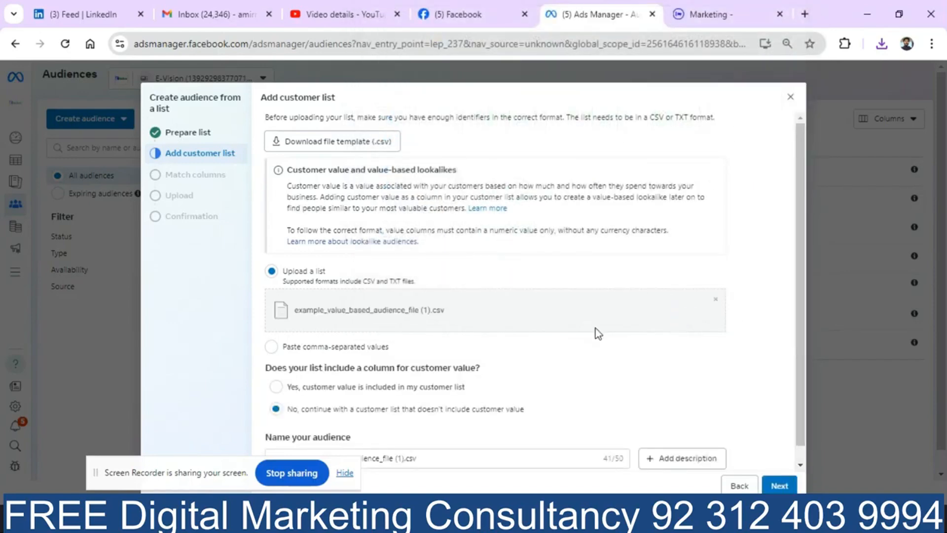
pyautogui.scroll(-1, 801, 451)
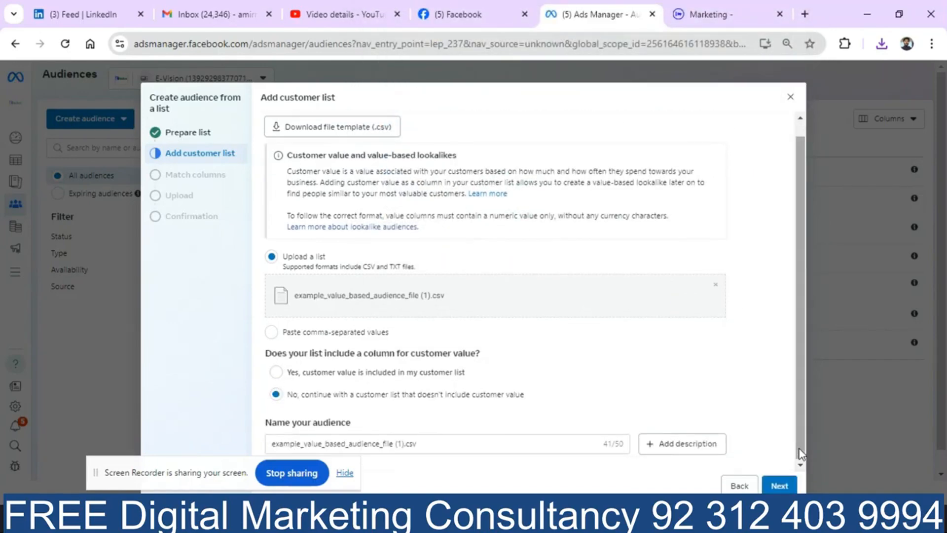
pyautogui.moveTo(168, 466); pyautogui.dragTo(28, 387)
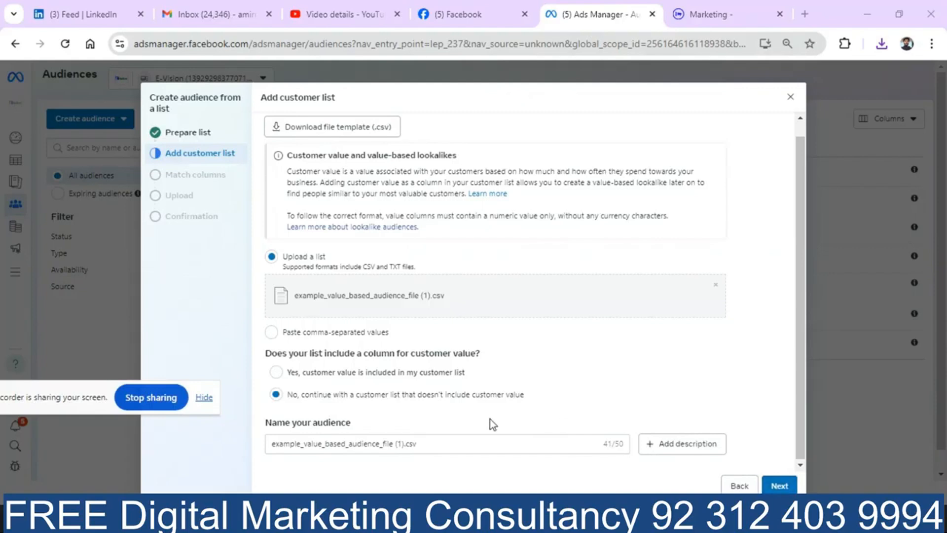
pyautogui.click(773, 481)
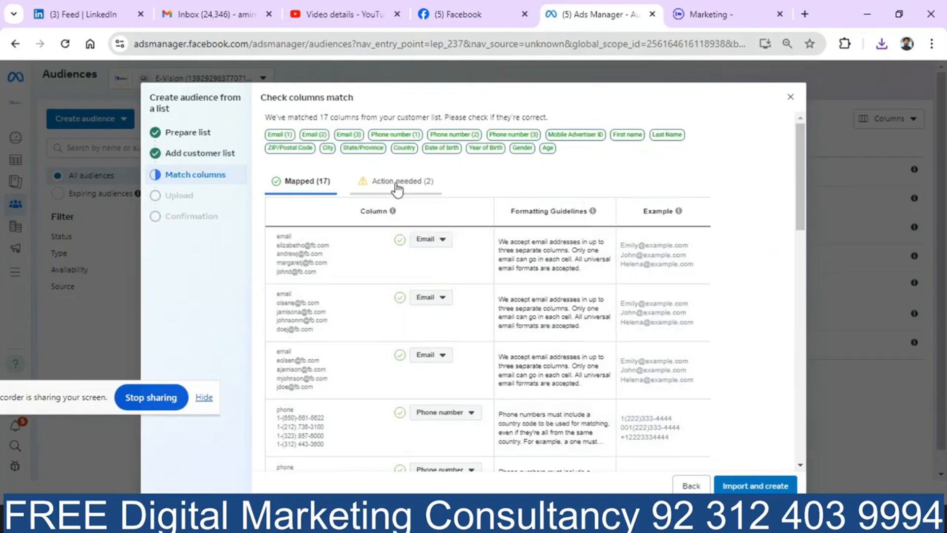
# Review the matched columns, import the customer list to create the audience, and close the confirmation.
pyautogui.scroll(-10, 798, 437)
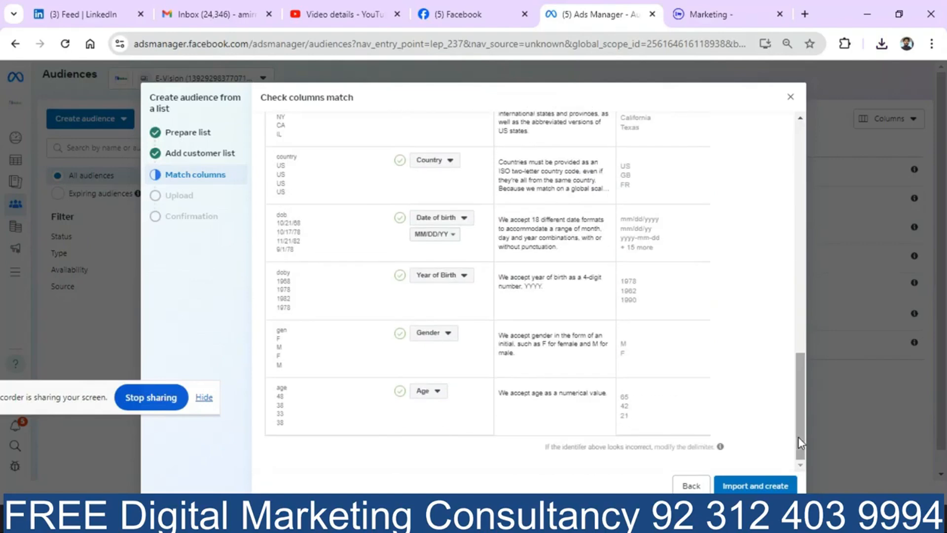
pyautogui.click(774, 488)
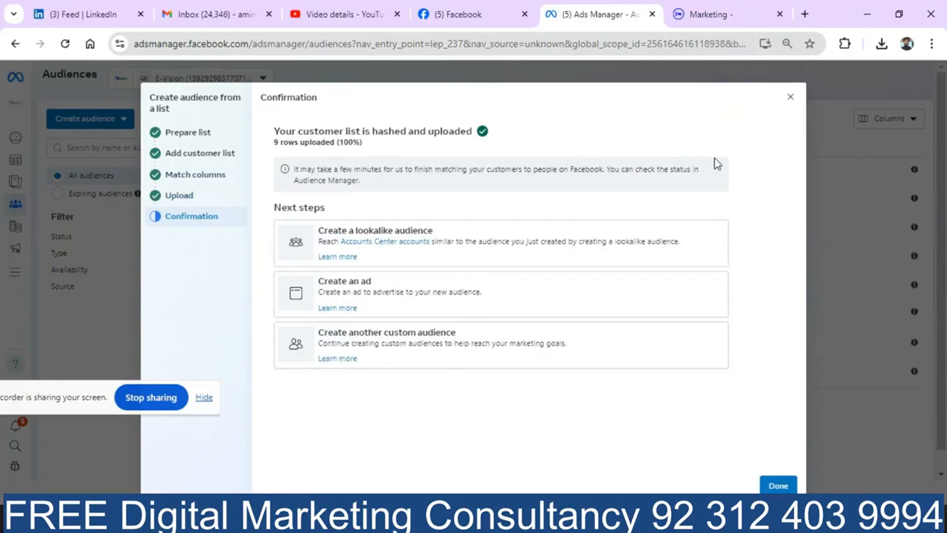
pyautogui.click(791, 99)
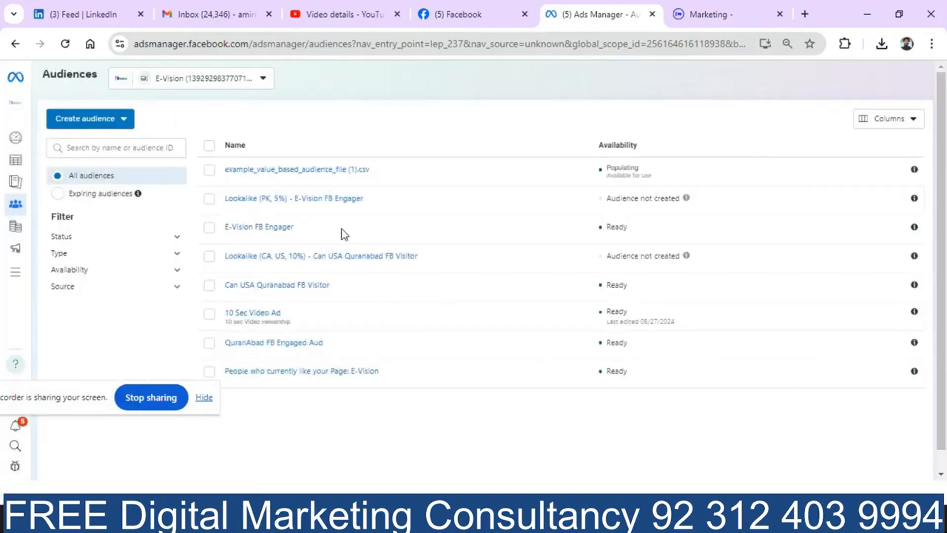
# Create a new auction campaign with the Awareness objective from the campaigns overview.
pyautogui.click(36, 167)
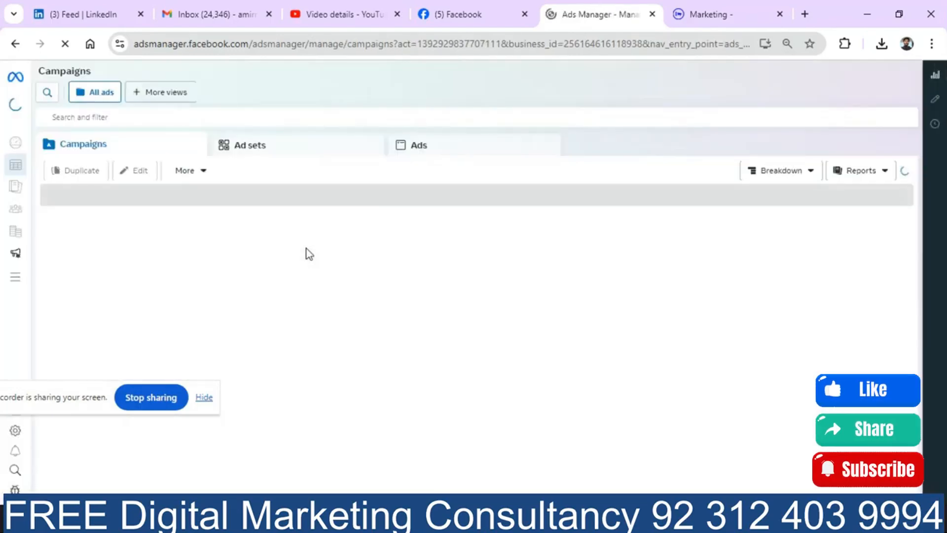
pyautogui.click(67, 178)
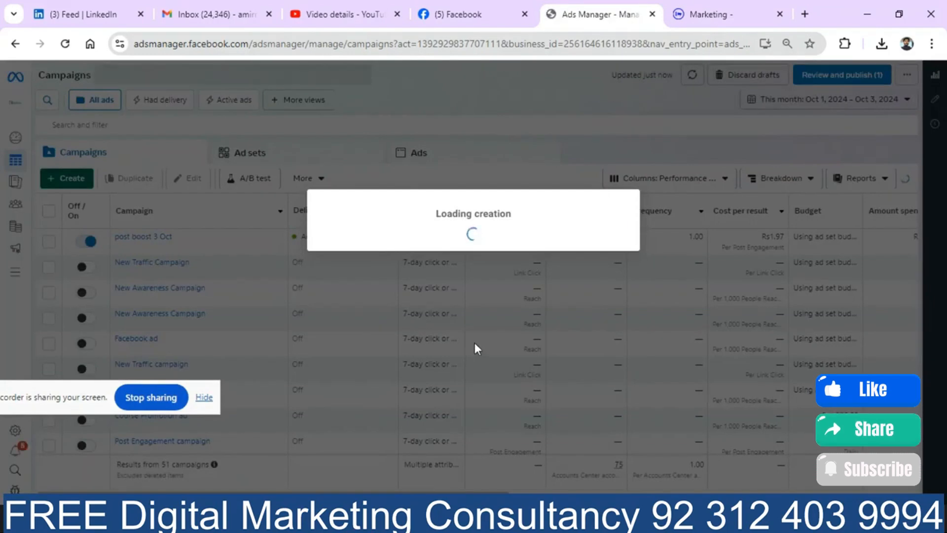
pyautogui.click(390, 195)
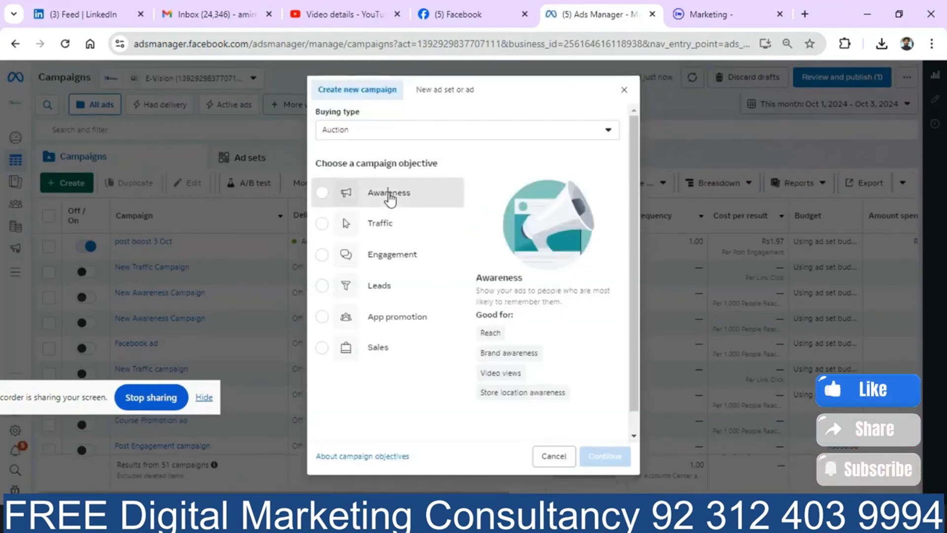
pyautogui.click(606, 457)
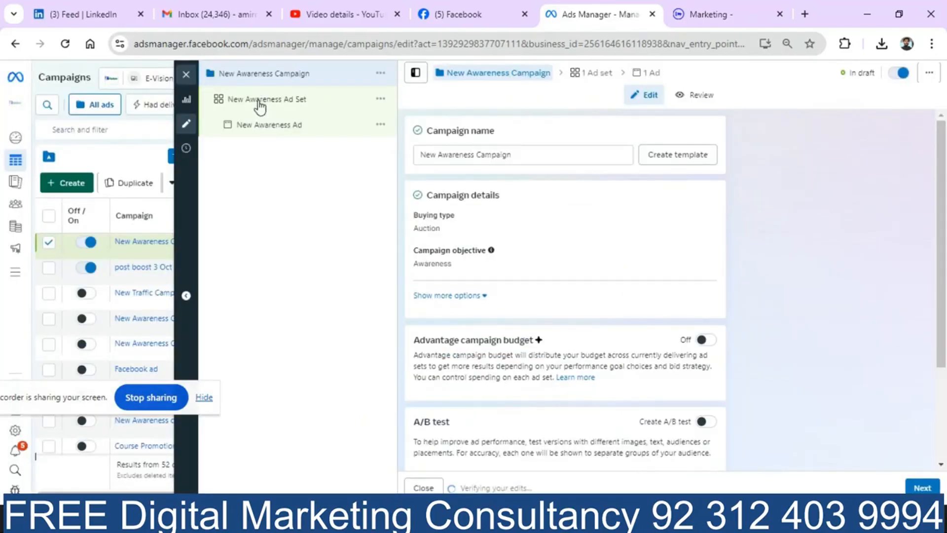
# Open New Awareness Ad Set and switch its audience section to the original audience options.
pyautogui.click(260, 106)
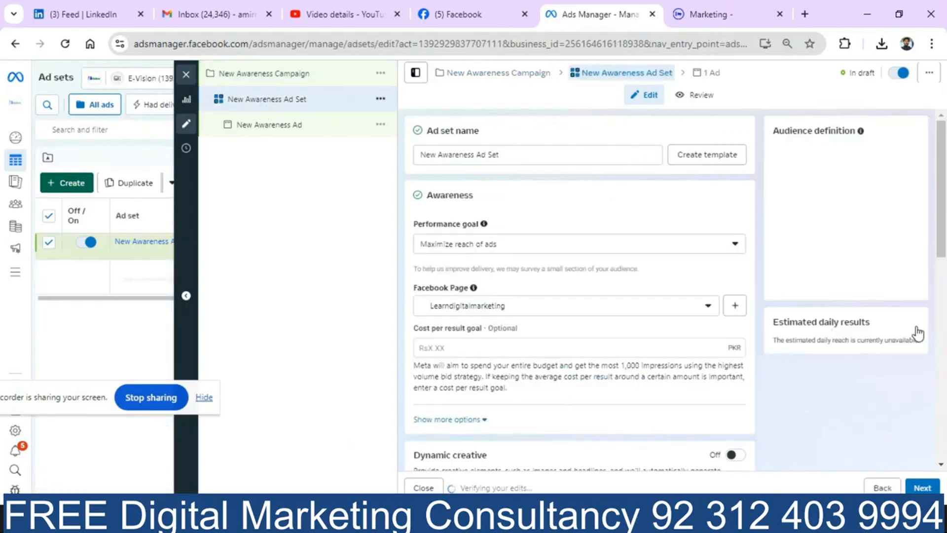
pyautogui.moveTo(939, 220); pyautogui.dragTo(920, 459)
pyautogui.click(658, 316)
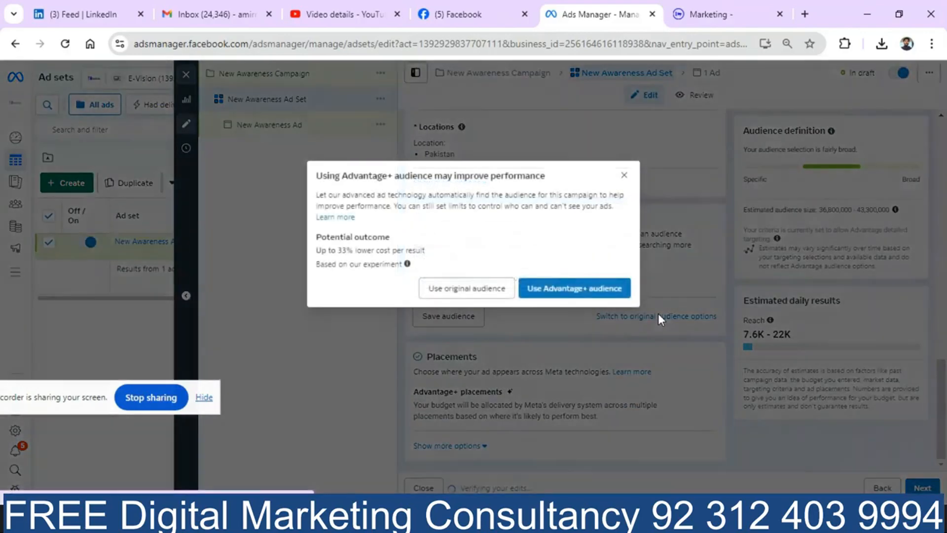
pyautogui.click(491, 289)
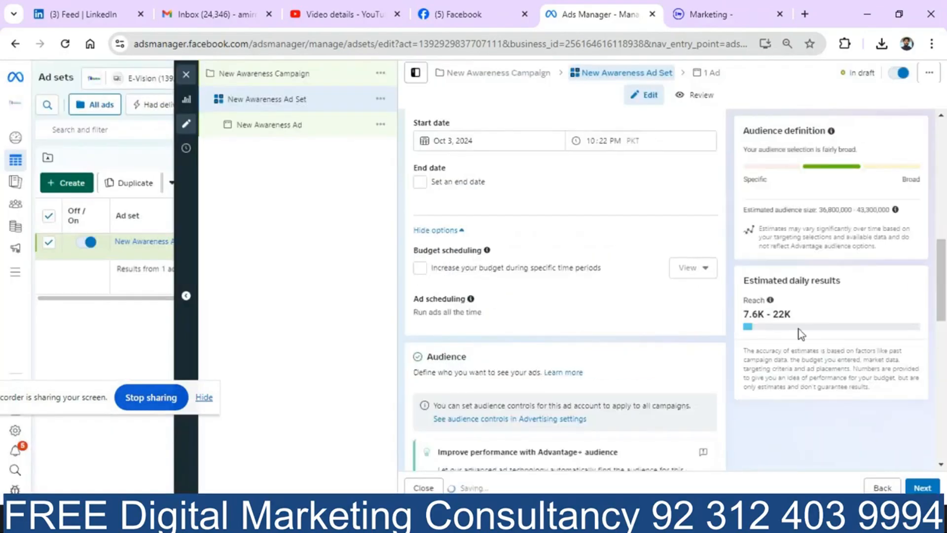
# Examine the existing audiences selectable in the ad set's custom audiences field, filtered to custom audiences only.
pyautogui.moveTo(942, 280); pyautogui.dragTo(931, 383)
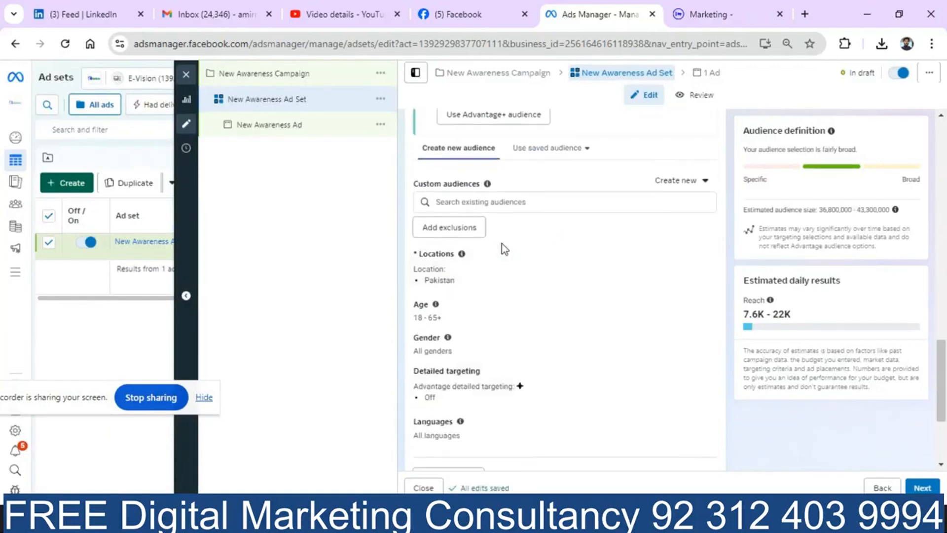
pyautogui.click(506, 200)
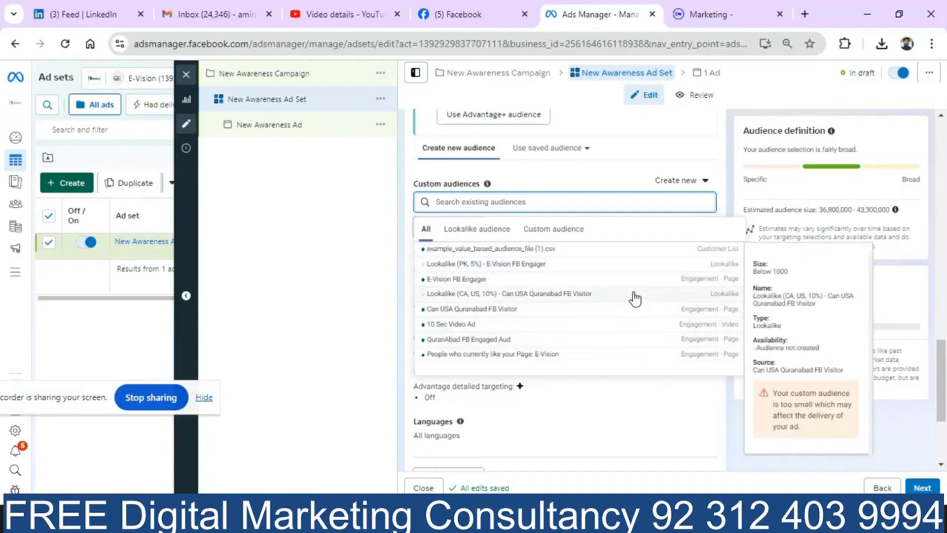
pyautogui.click(567, 231)
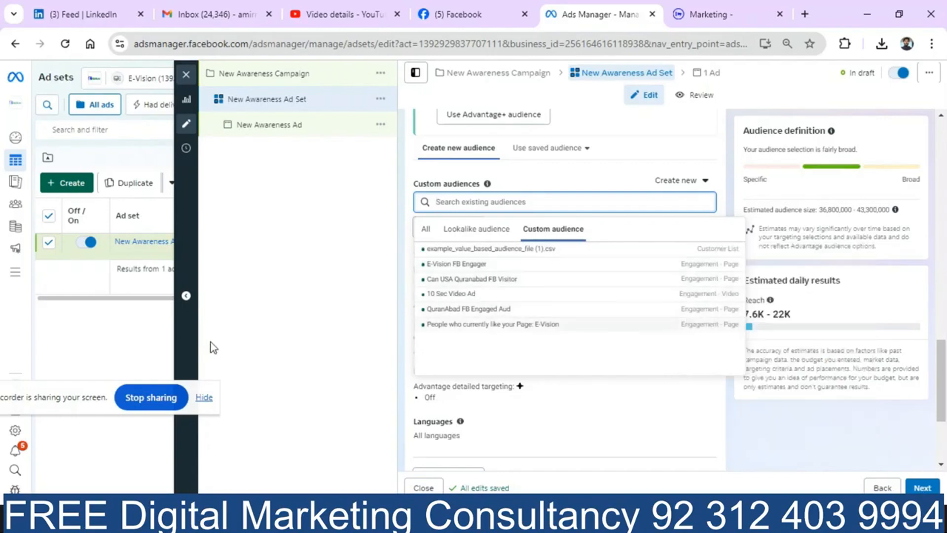
pyautogui.click(314, 320)
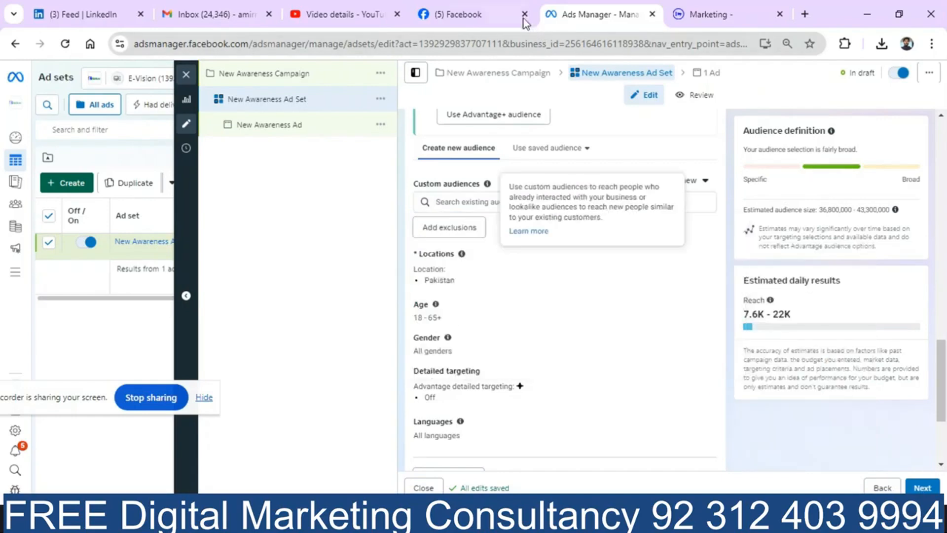
# Go to the Audiences page and start a new custom audience with Video as its Meta source.
pyautogui.moveTo(23, 135)
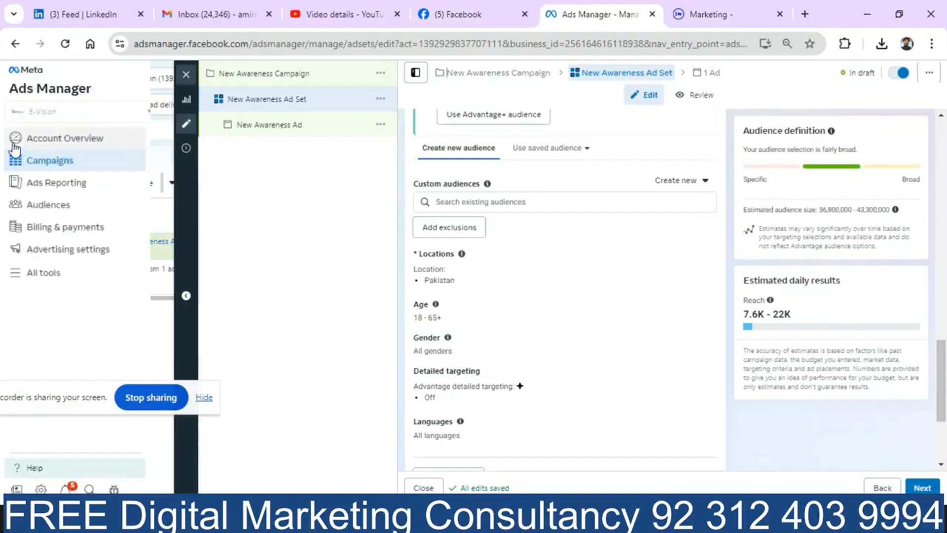
pyautogui.click(63, 205)
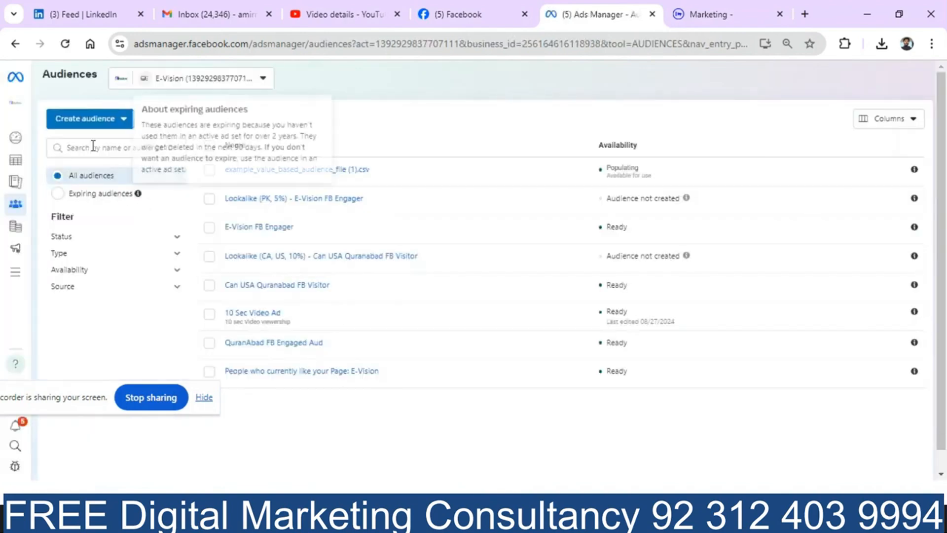
pyautogui.click(89, 124)
pyautogui.click(102, 156)
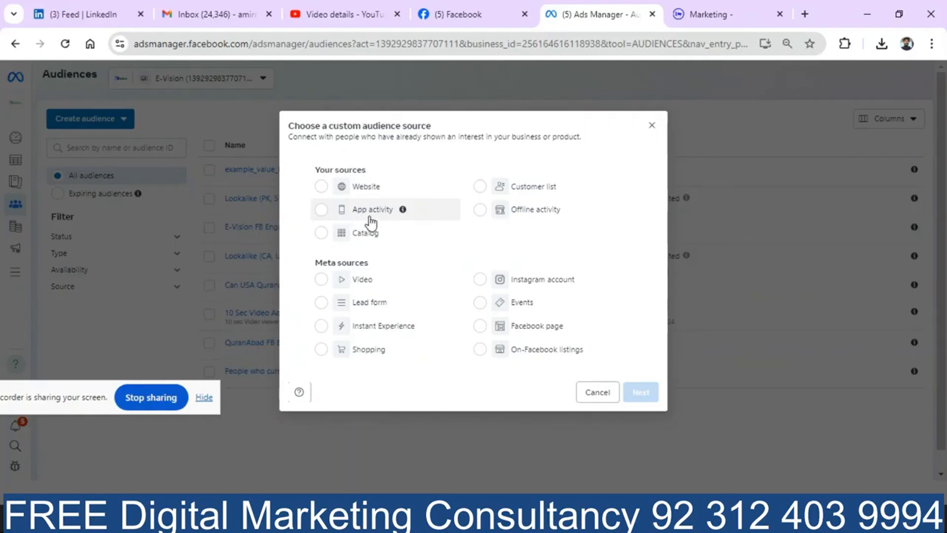
pyautogui.click(322, 281)
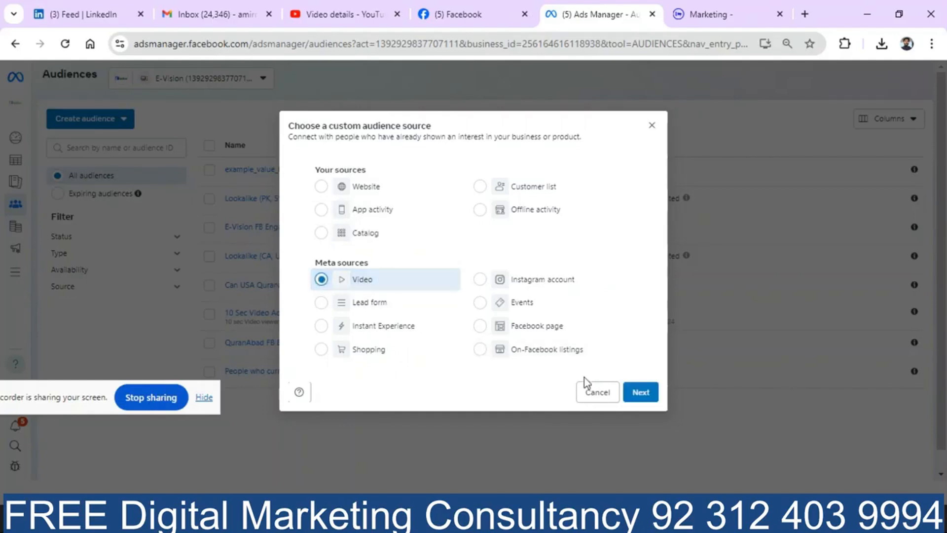
pyautogui.click(637, 395)
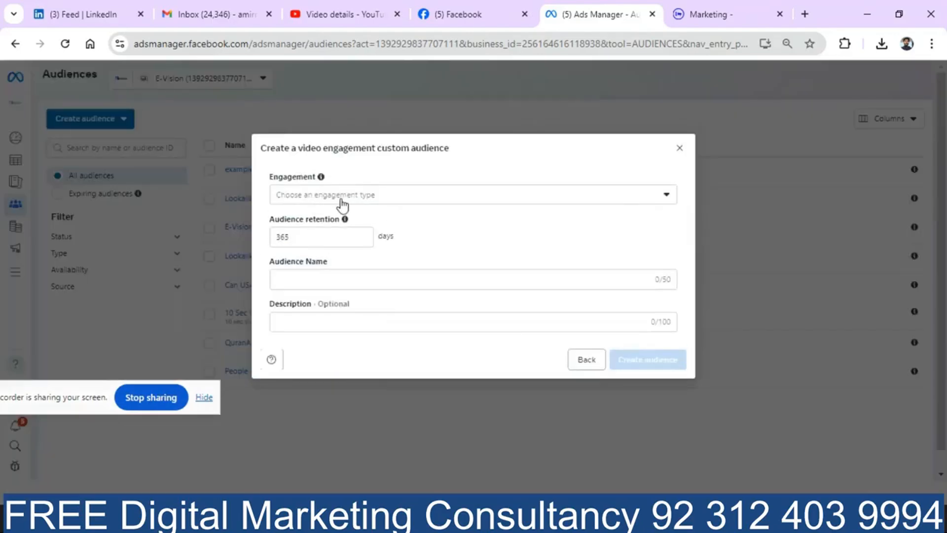
# Choose people who viewed at least 10 seconds as the video engagement, clear the audience retention, and discard the audience.
pyautogui.click(359, 198)
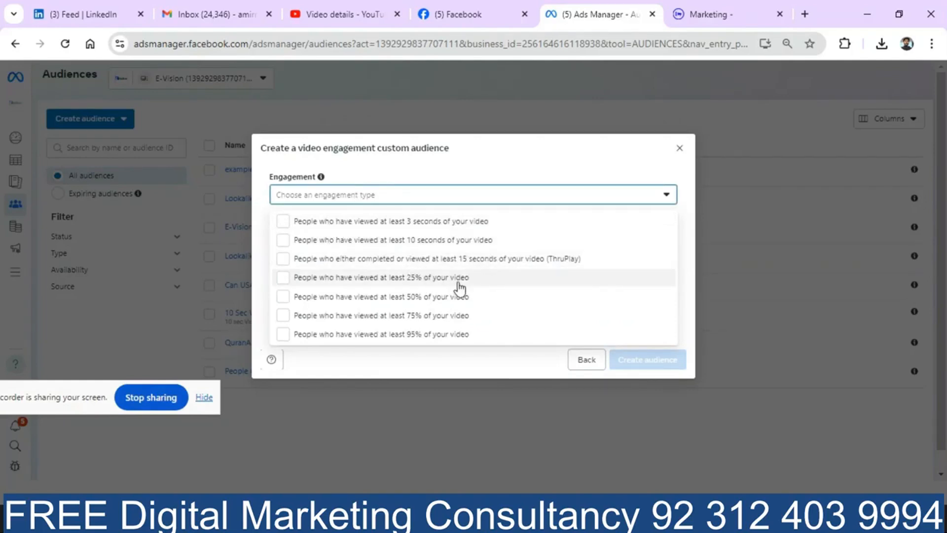
pyautogui.click(392, 241)
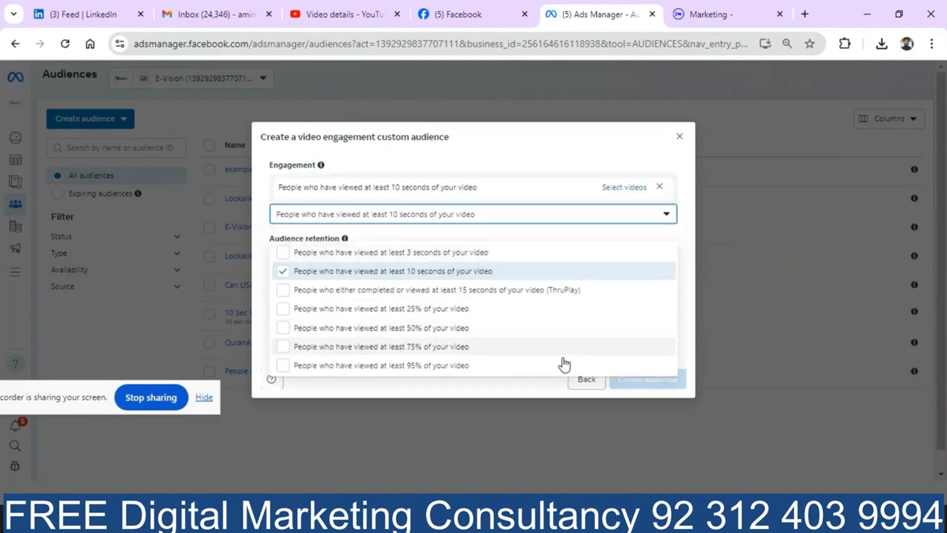
pyautogui.click(476, 272)
pyautogui.click(505, 230)
pyautogui.click(691, 336)
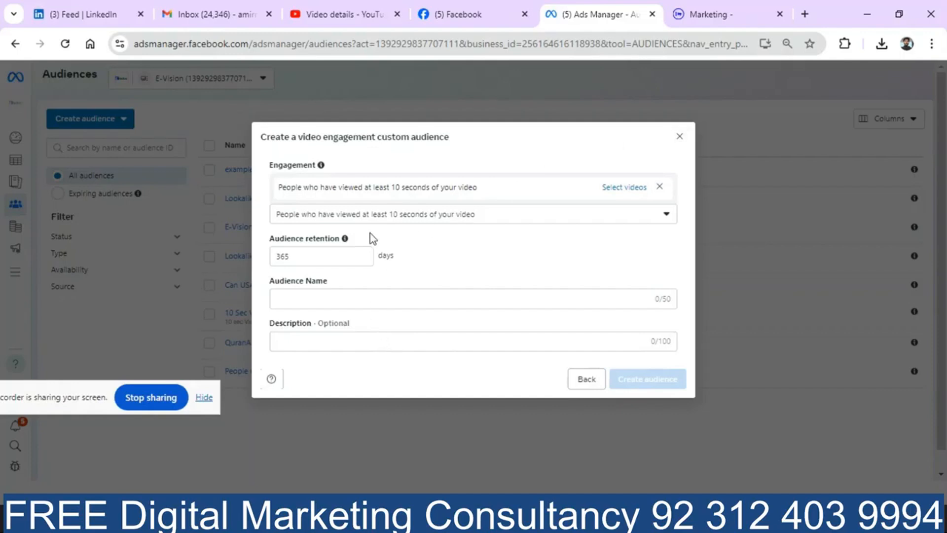
pyautogui.click(357, 255)
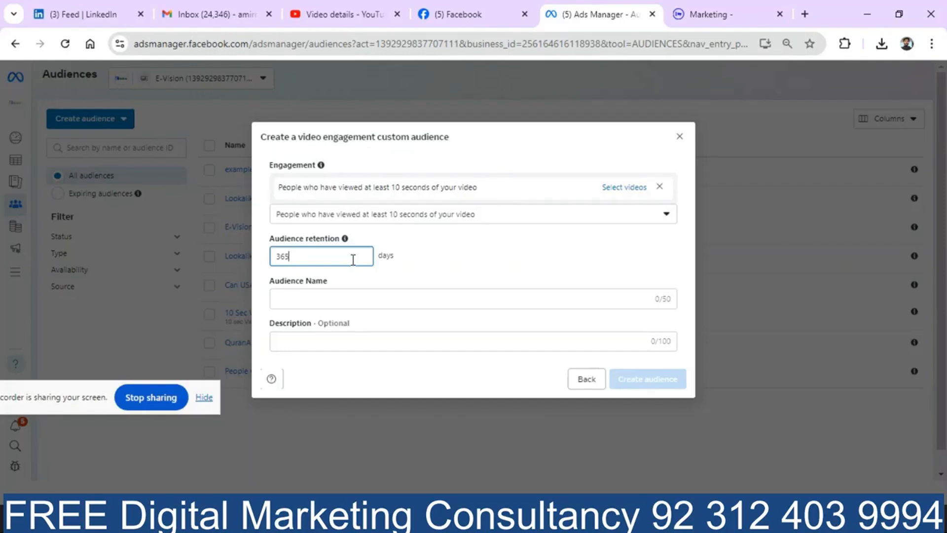
pyautogui.press('BackSpace')
pyautogui.press('BackSpace')
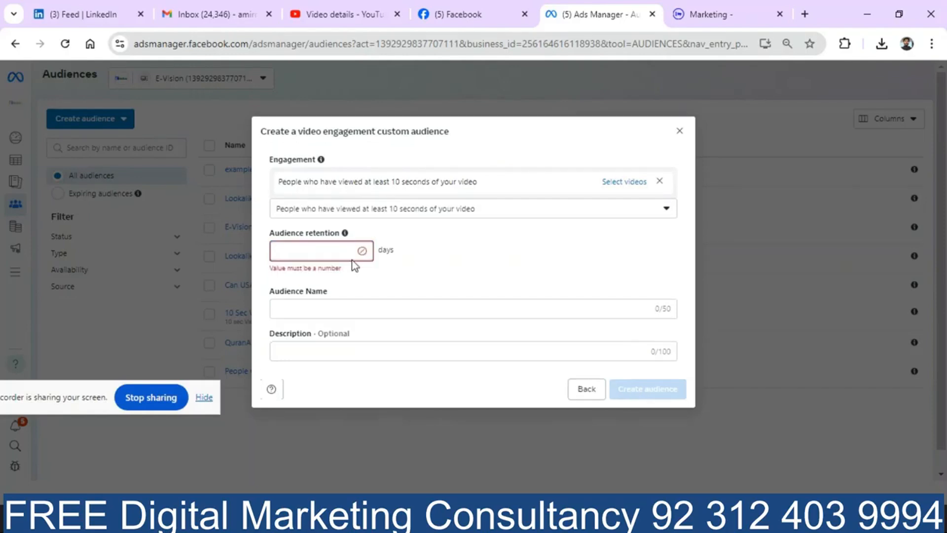
pyautogui.click(680, 131)
# Start an Instagram account custom audience of people who sent a message to the professional account, and discard it.
pyautogui.click(97, 122)
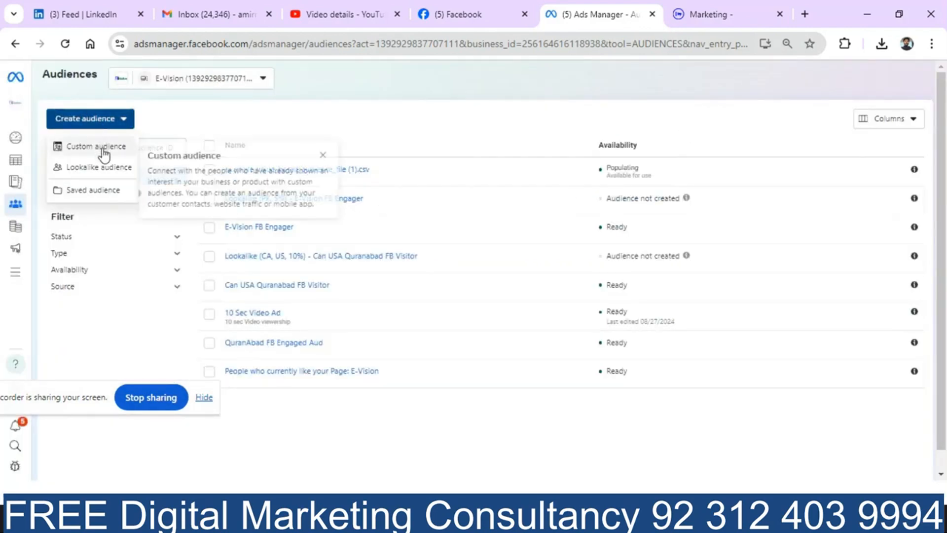
pyautogui.click(100, 147)
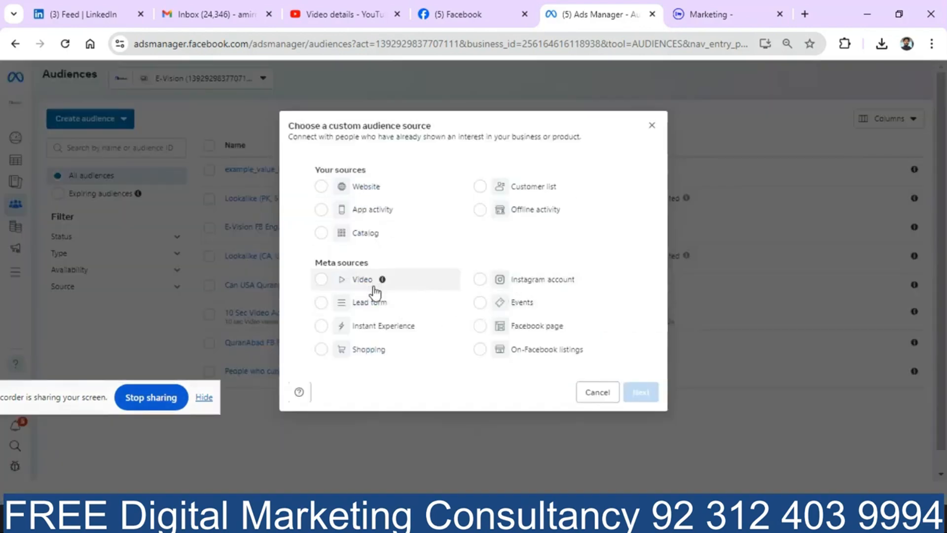
pyautogui.click(513, 286)
pyautogui.click(656, 394)
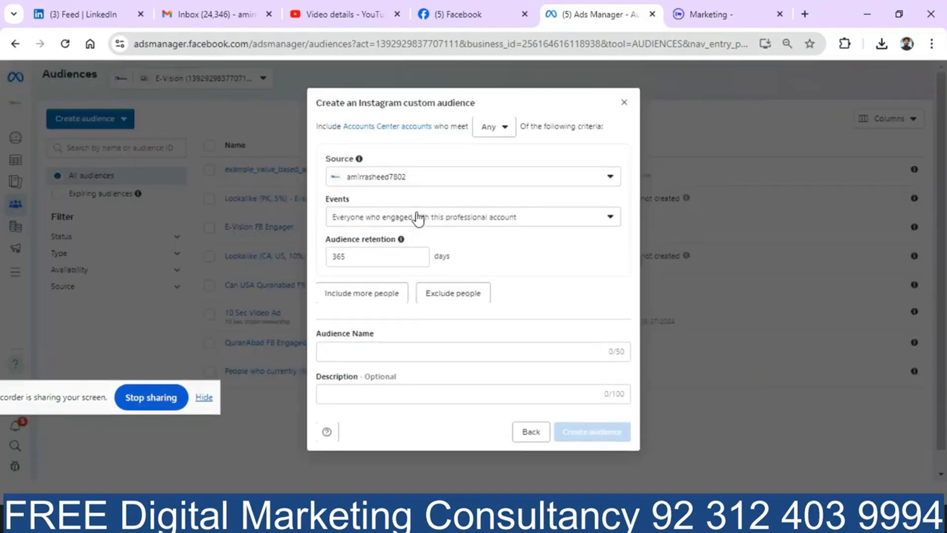
pyautogui.click(443, 226)
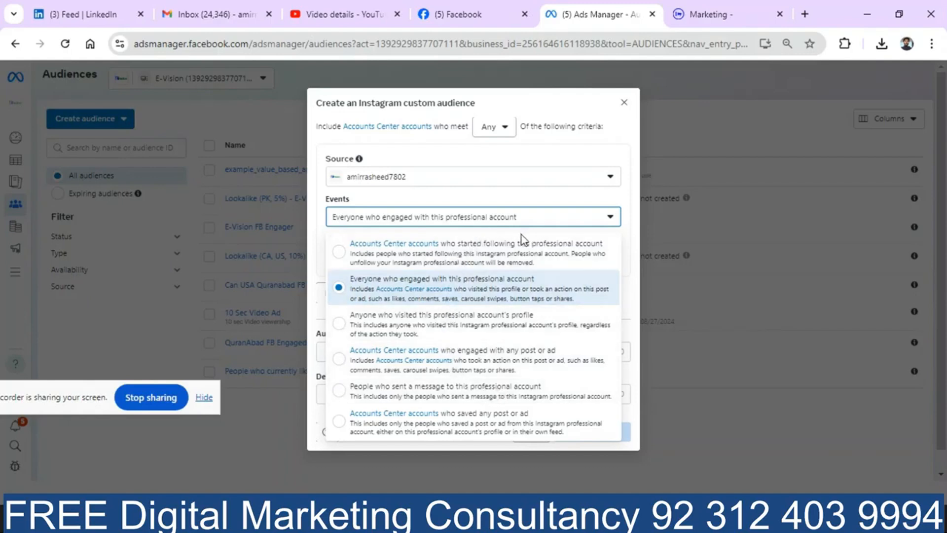
pyautogui.click(531, 395)
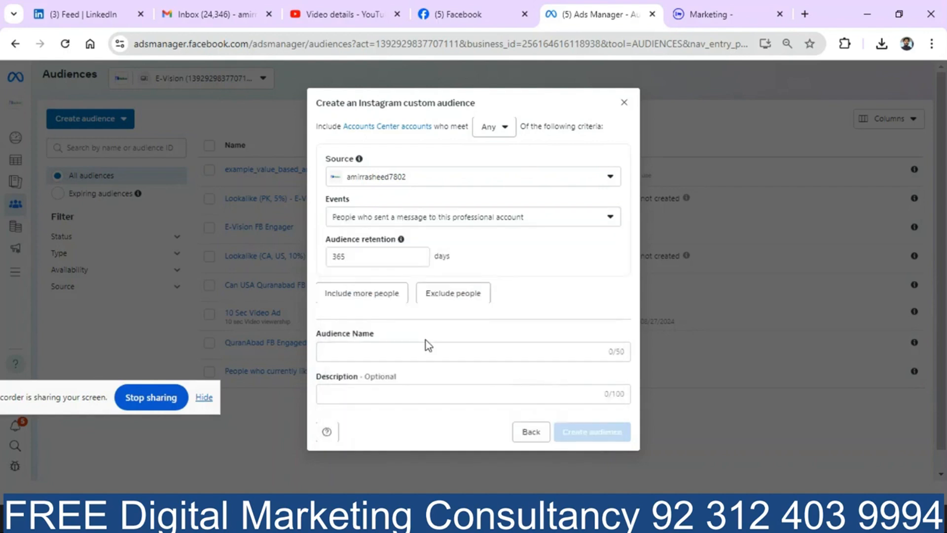
pyautogui.click(625, 103)
# Start a Facebook page custom audience for BricksandCompass with the event Anyone who visited your Page, and discard it.
pyautogui.click(105, 122)
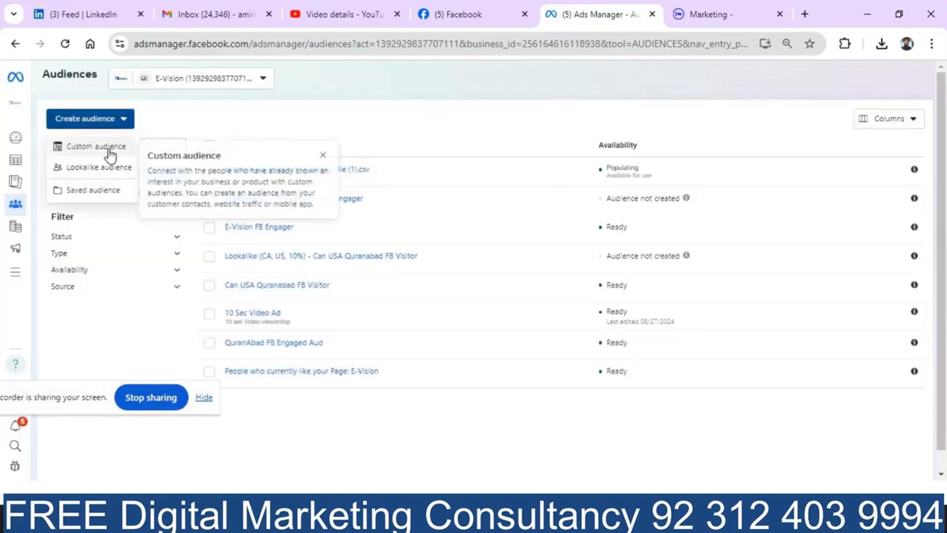
pyautogui.click(108, 149)
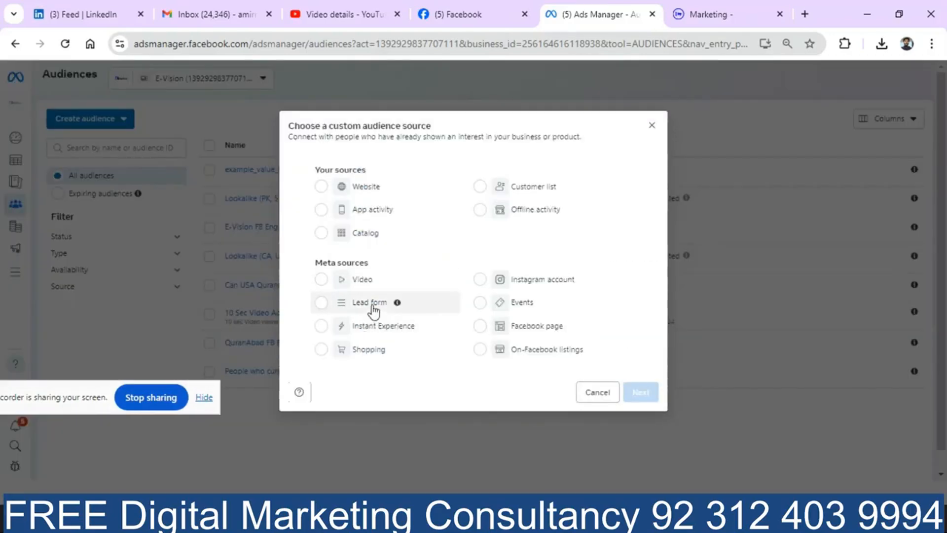
pyautogui.click(499, 326)
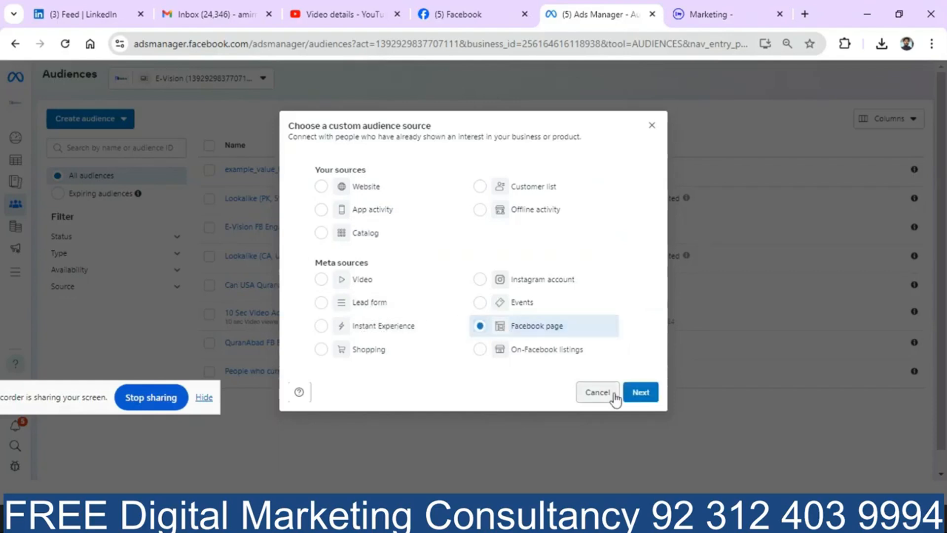
pyautogui.click(640, 393)
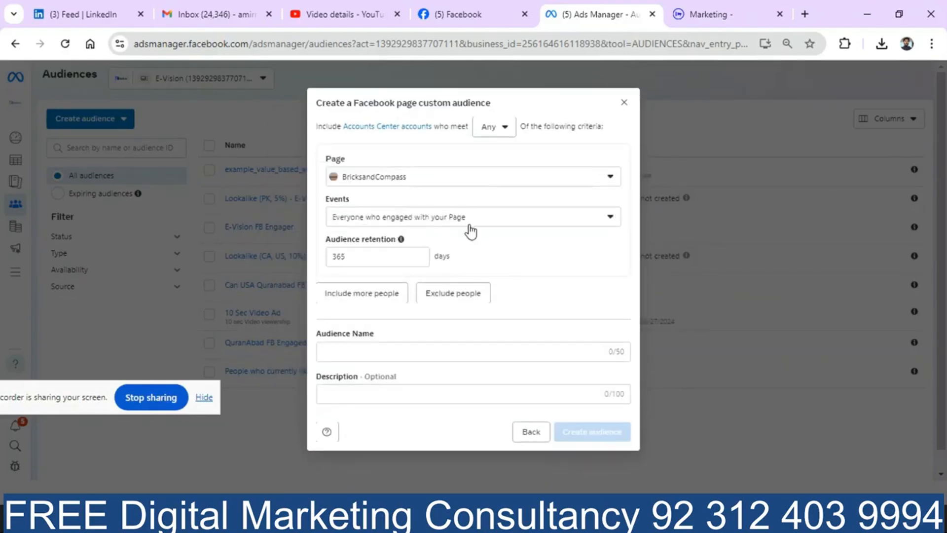
pyautogui.click(385, 224)
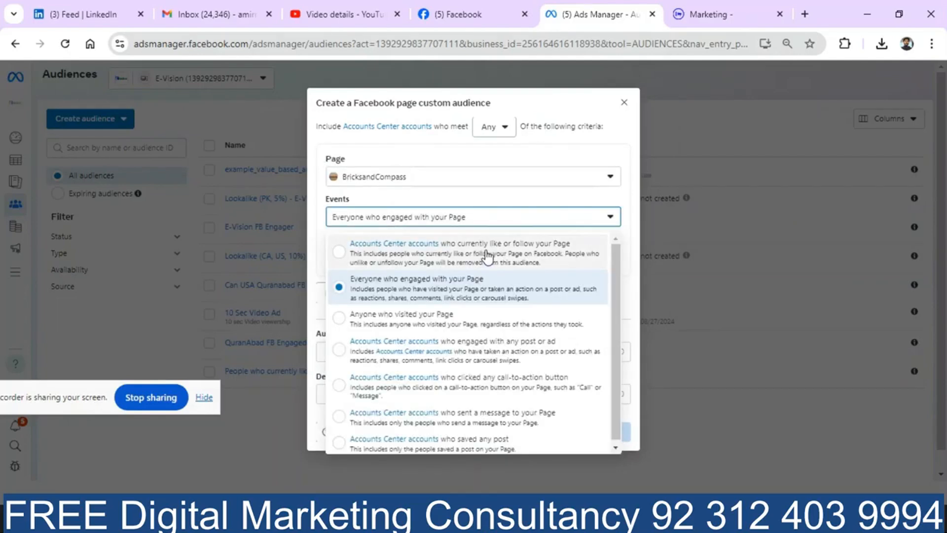
pyautogui.click(408, 326)
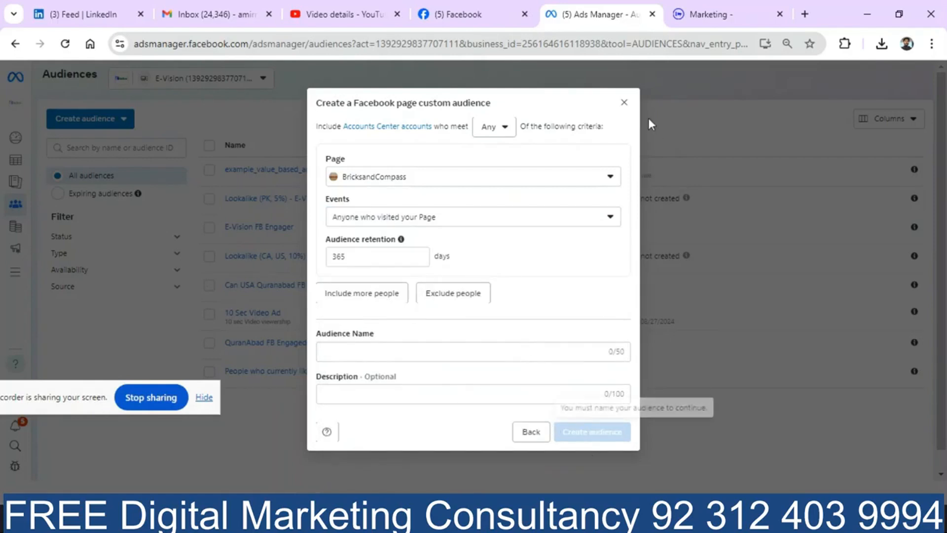
pyautogui.click(624, 103)
# Review the audience creation options and the Types of Audiences in Facebook slide in PowerPoint, and return to the Ads Manager audiences.
pyautogui.click(99, 123)
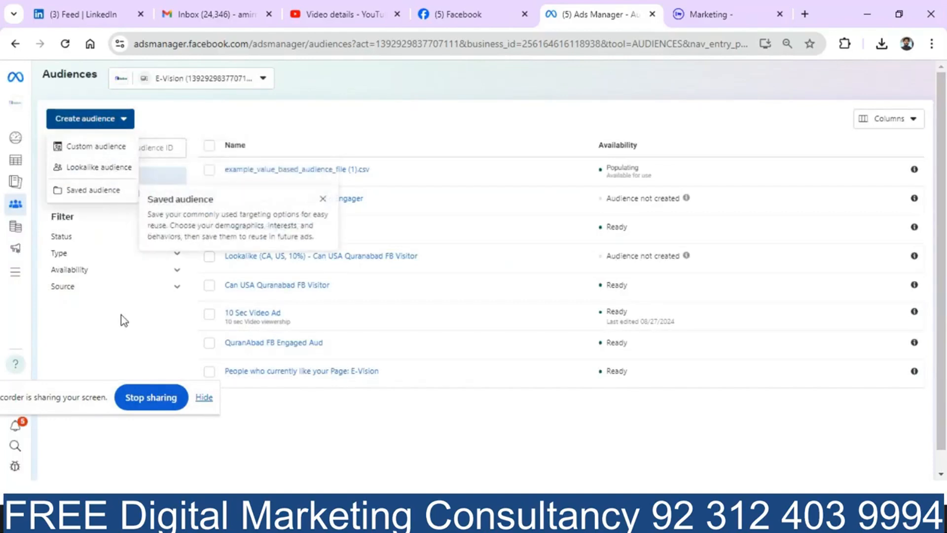
pyautogui.click(389, 97)
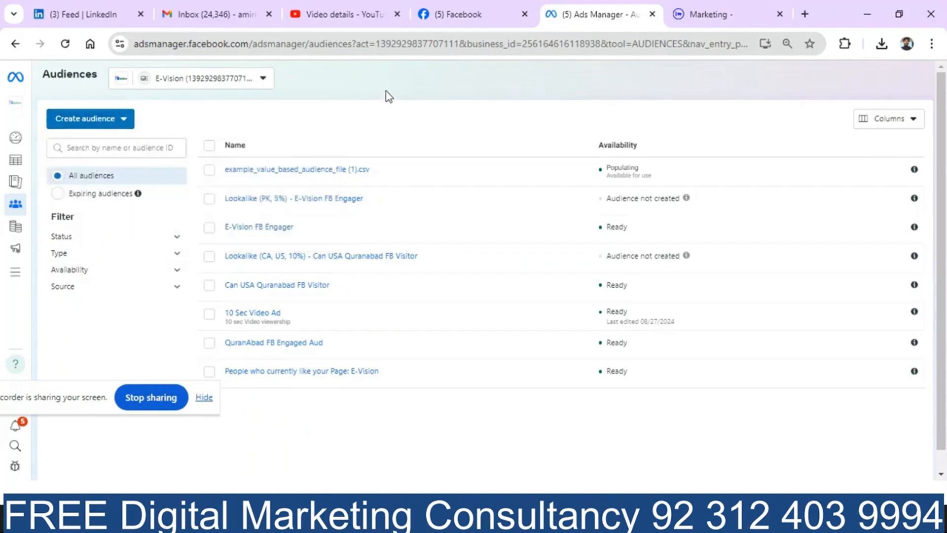
pyautogui.click(458, 519)
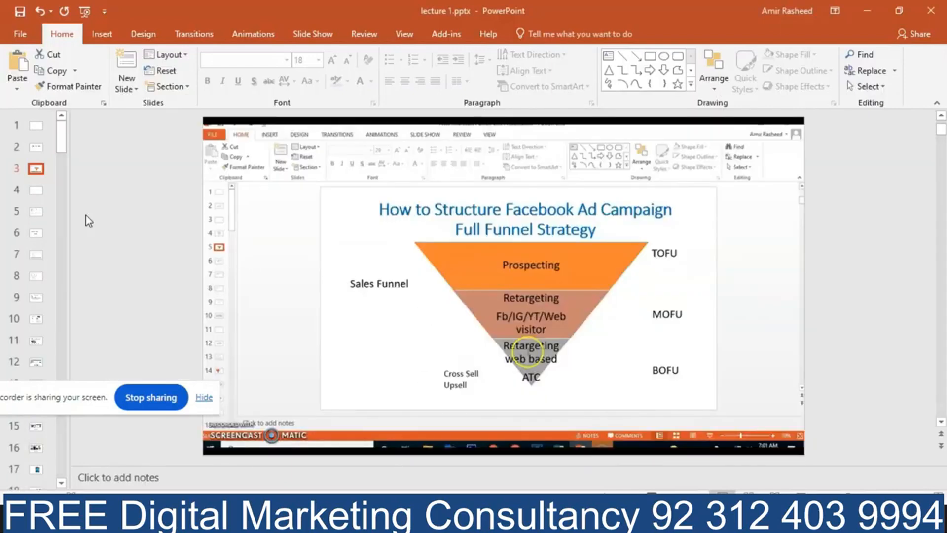
pyautogui.click(45, 146)
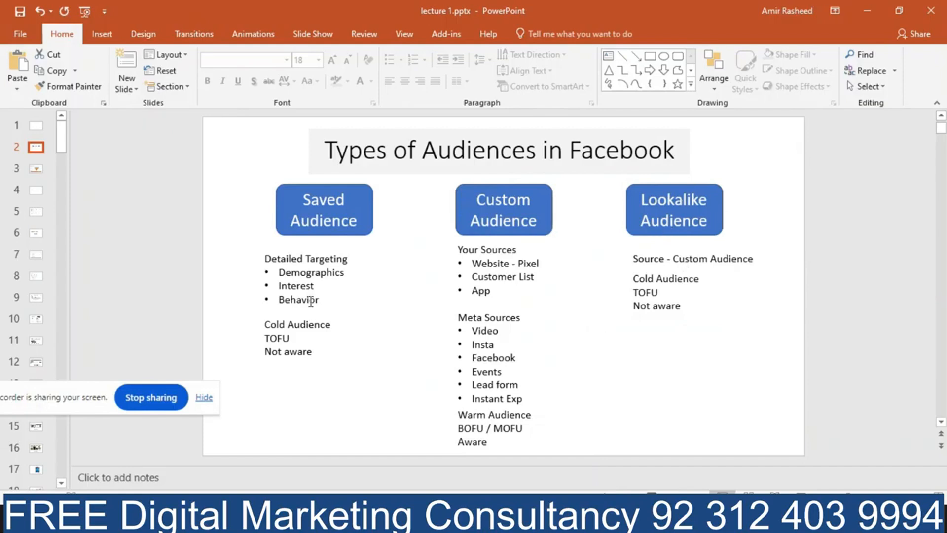
pyautogui.moveTo(321, 521)
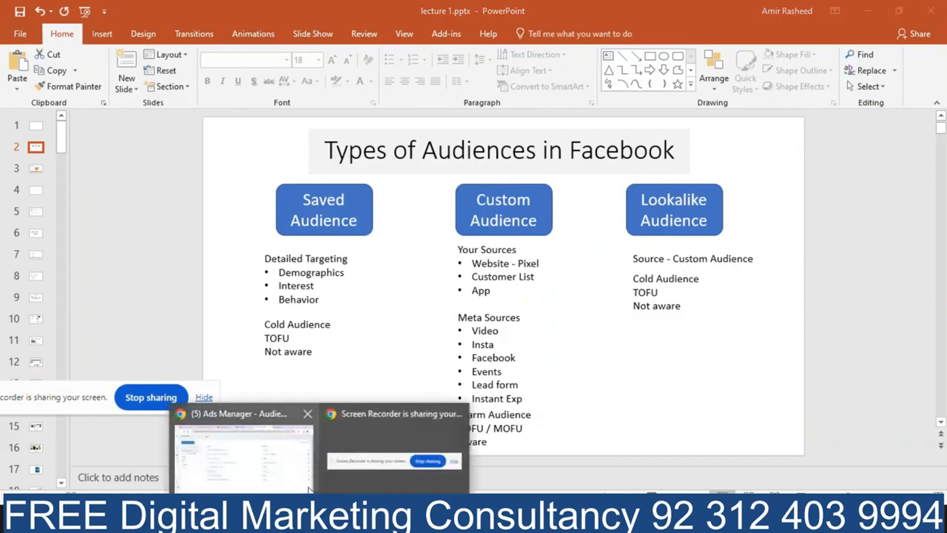
pyautogui.click(227, 480)
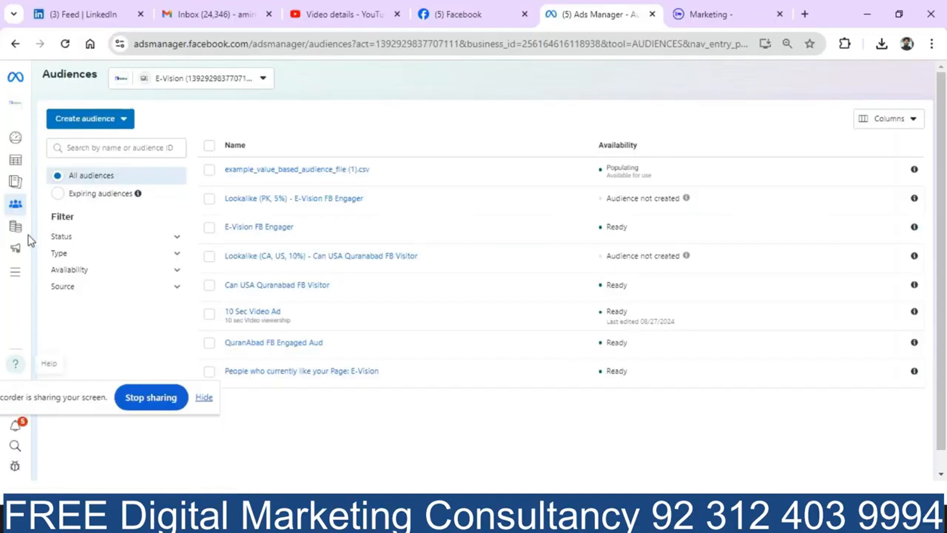
pyautogui.moveTo(19, 189)
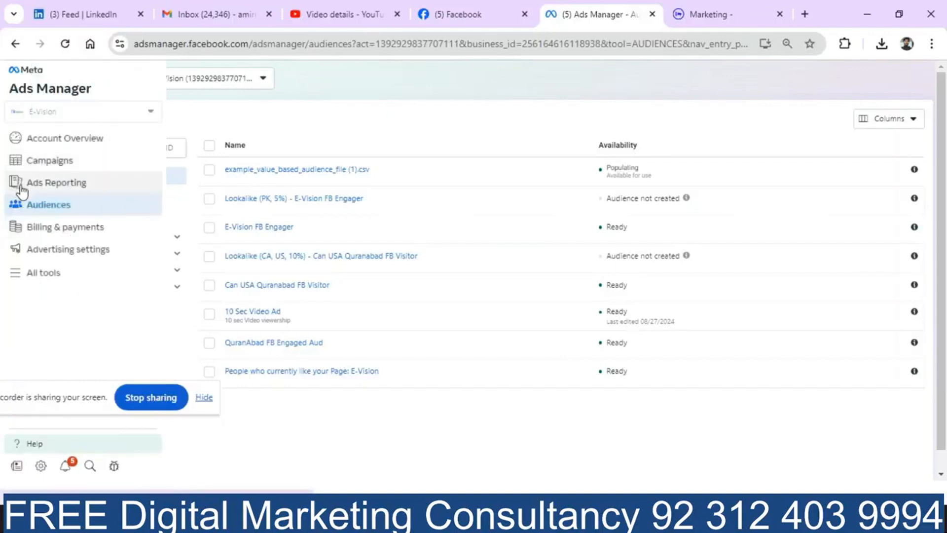
# Open the Campaigns page, and switch to PowerPoint to review the Types of Audiences in Facebook slide.
pyautogui.click(53, 166)
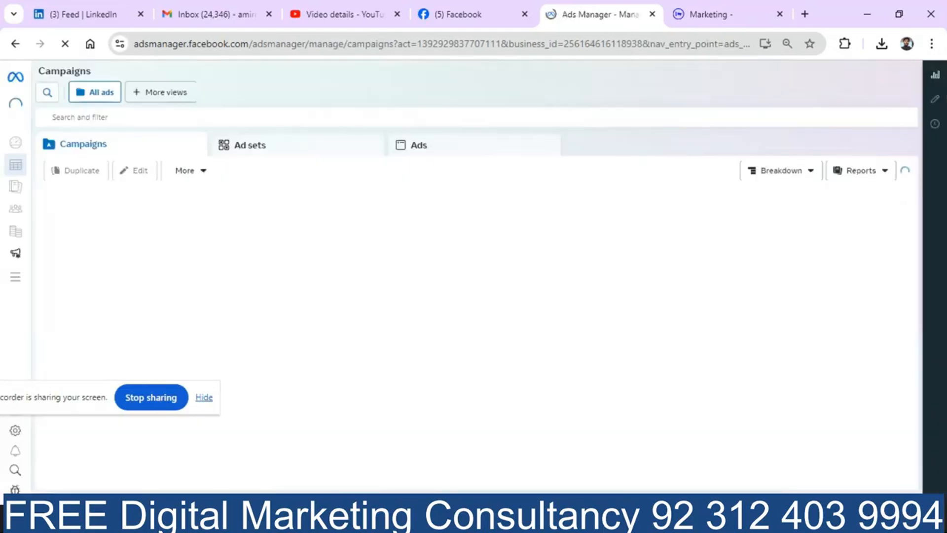
pyautogui.click(353, 520)
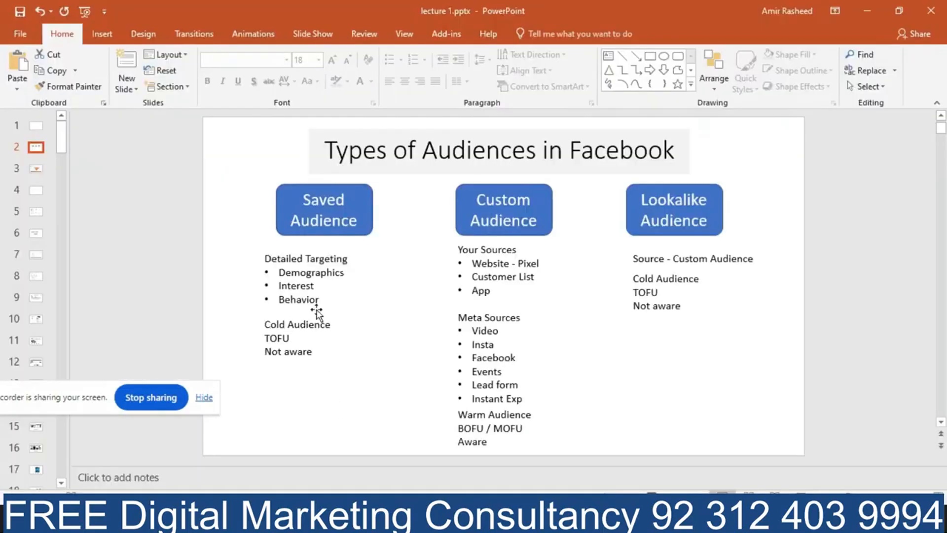
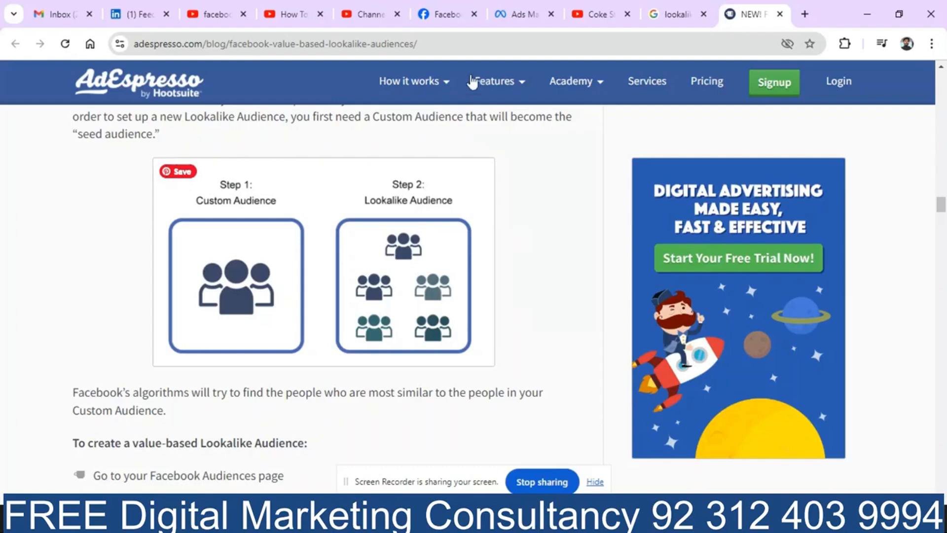
# Return to Ads Manager, start a new auction campaign with the Awareness objective, and open its ad set.
pyautogui.click(511, 15)
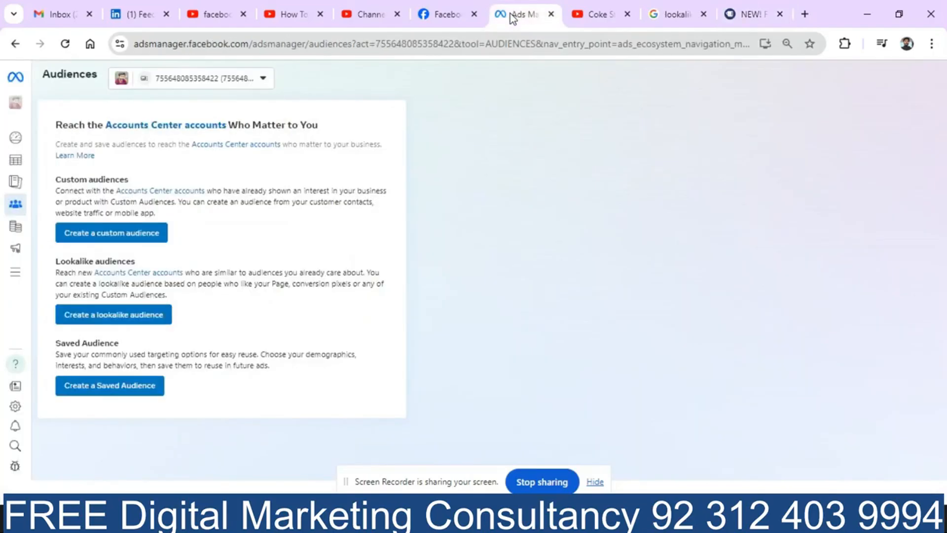
pyautogui.click(22, 168)
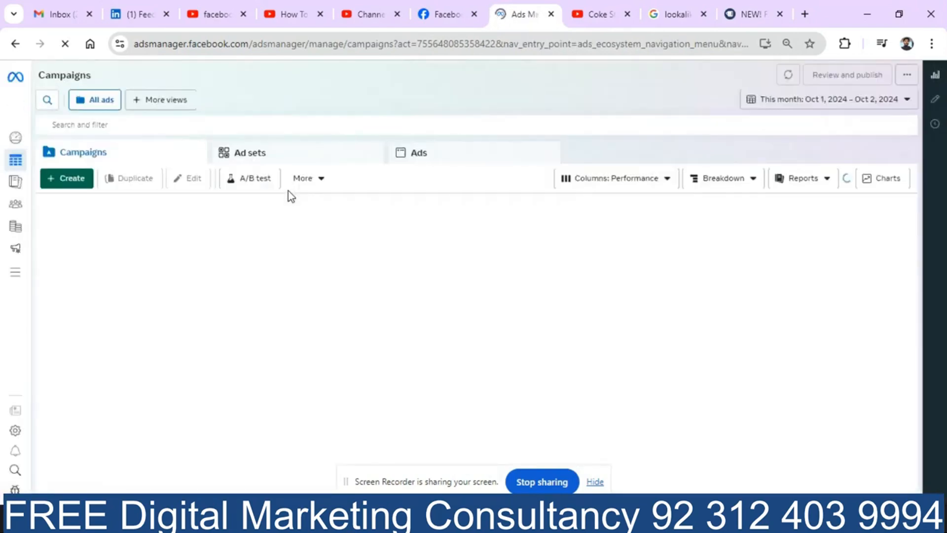
pyautogui.click(73, 180)
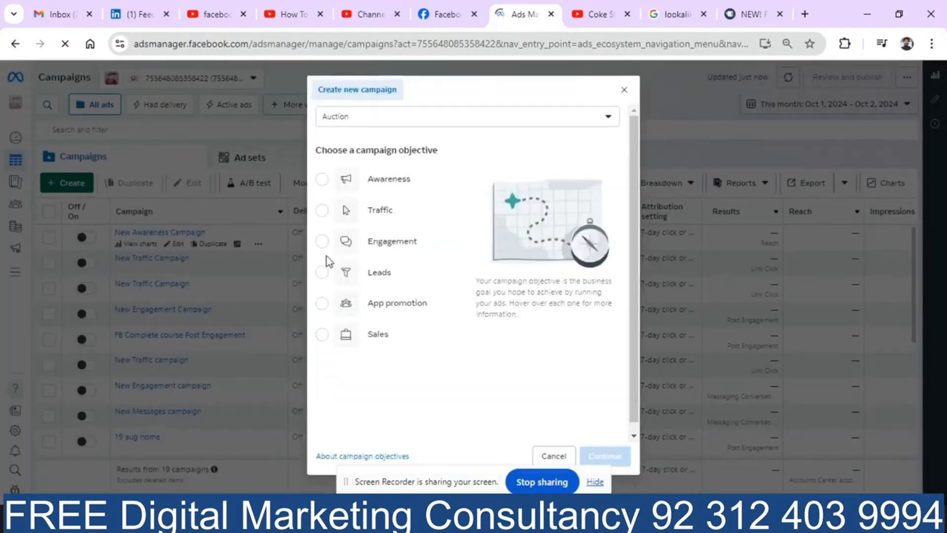
pyautogui.click(372, 183)
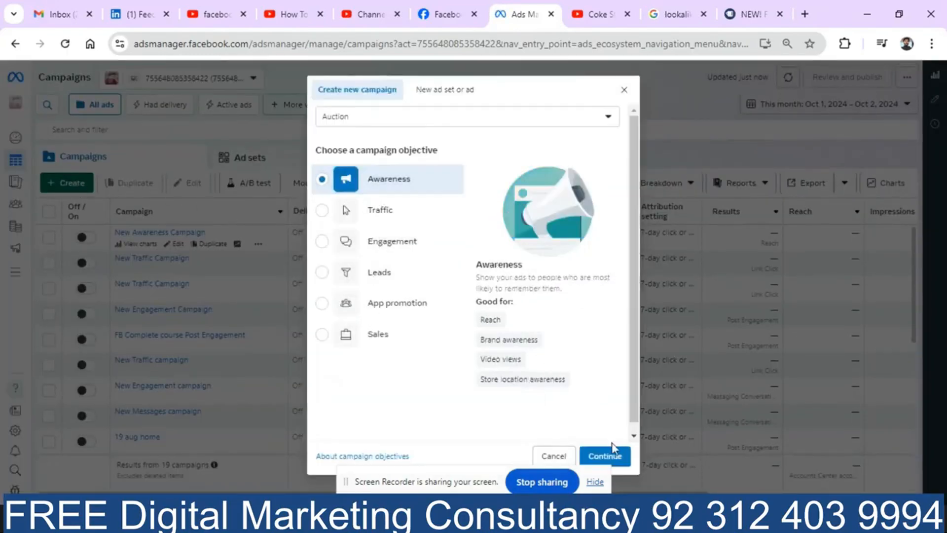
pyautogui.click(612, 456)
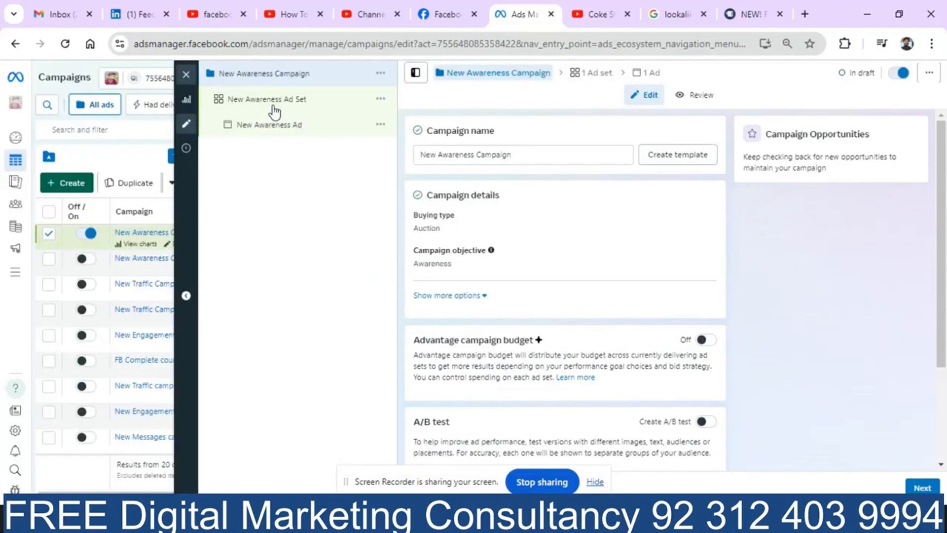
pyautogui.click(274, 106)
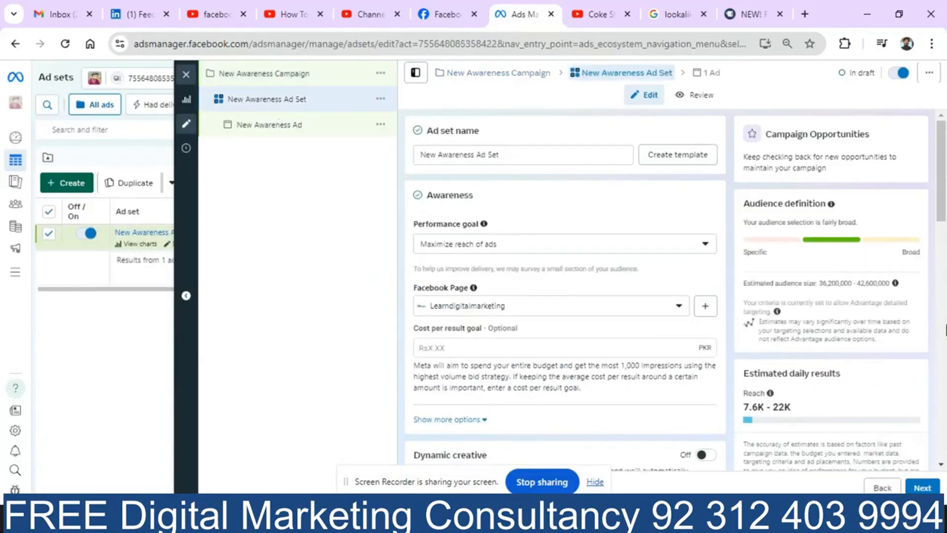
# Switch the awareness ad set from Advantage+ audience to the original audience options.
pyautogui.click(943, 231)
pyautogui.moveTo(944, 231); pyautogui.dragTo(945, 446)
pyautogui.scroll(3, 941, 392)
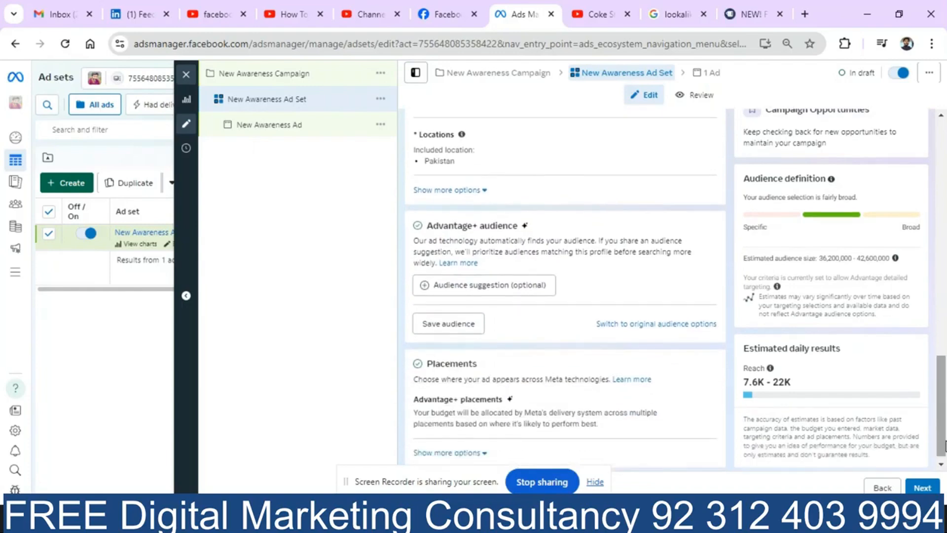
pyautogui.click(625, 325)
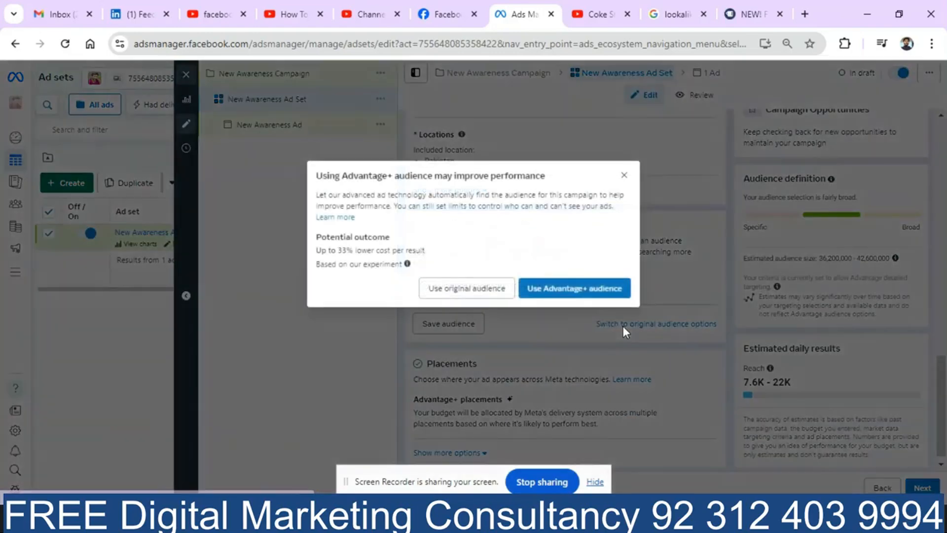
pyautogui.click(472, 295)
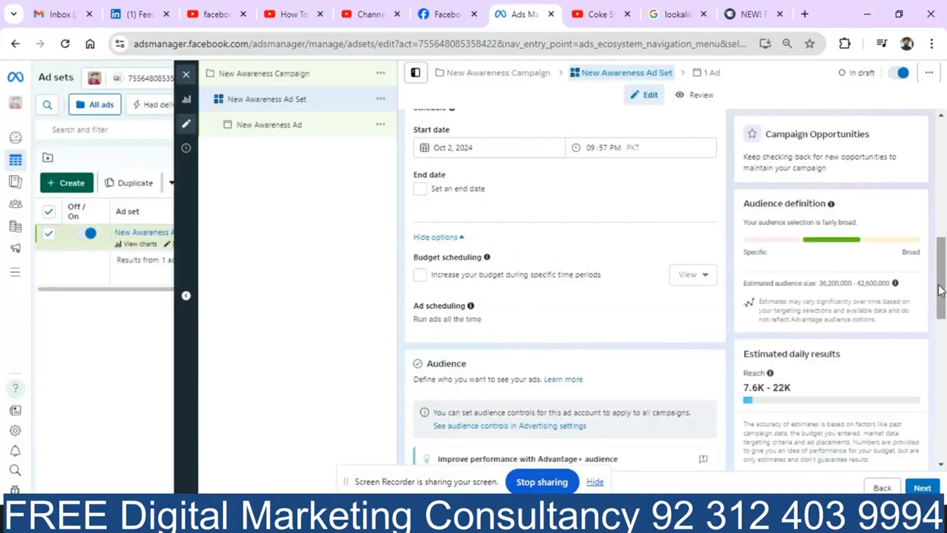
# Examine the ad set's custom audiences field and open its detailed targeting for demographics, interests or behaviors.
pyautogui.moveTo(944, 297); pyautogui.dragTo(945, 381)
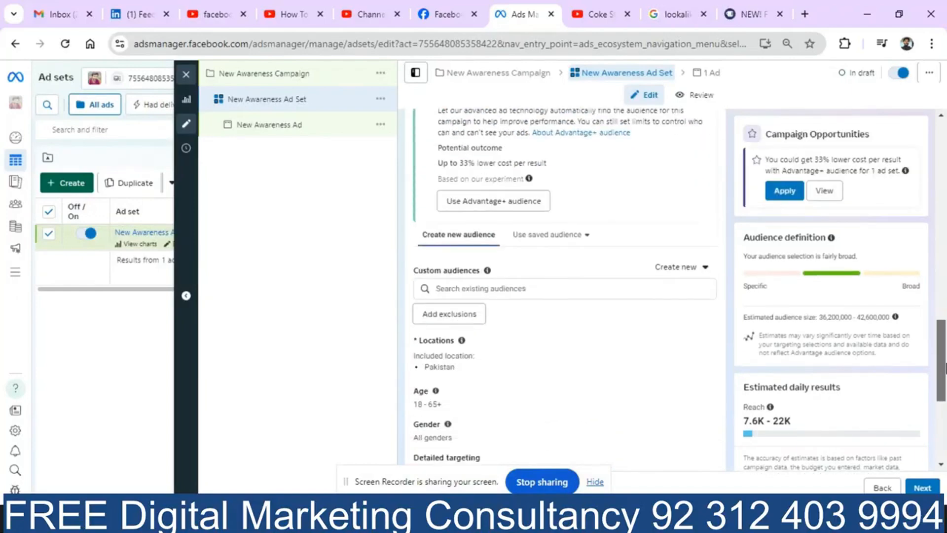
pyautogui.click(557, 279)
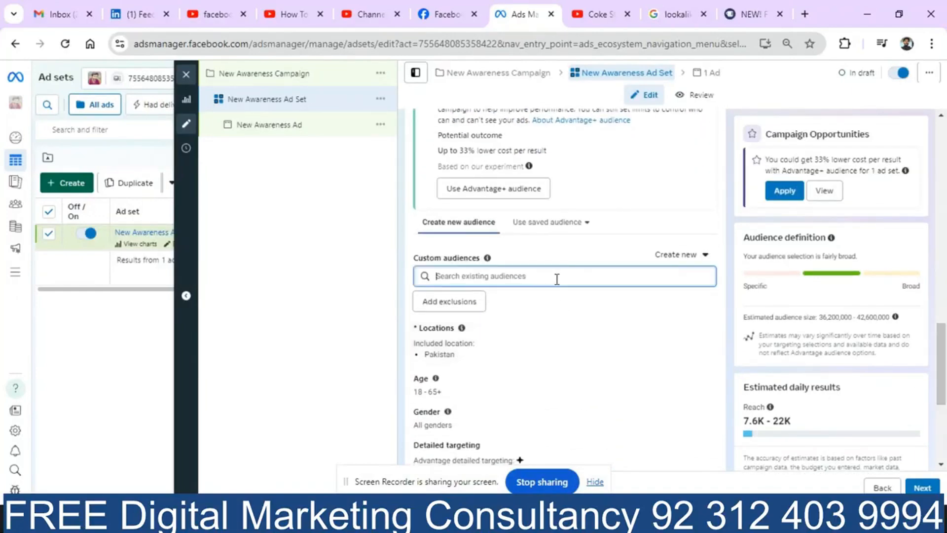
pyautogui.click(400, 396)
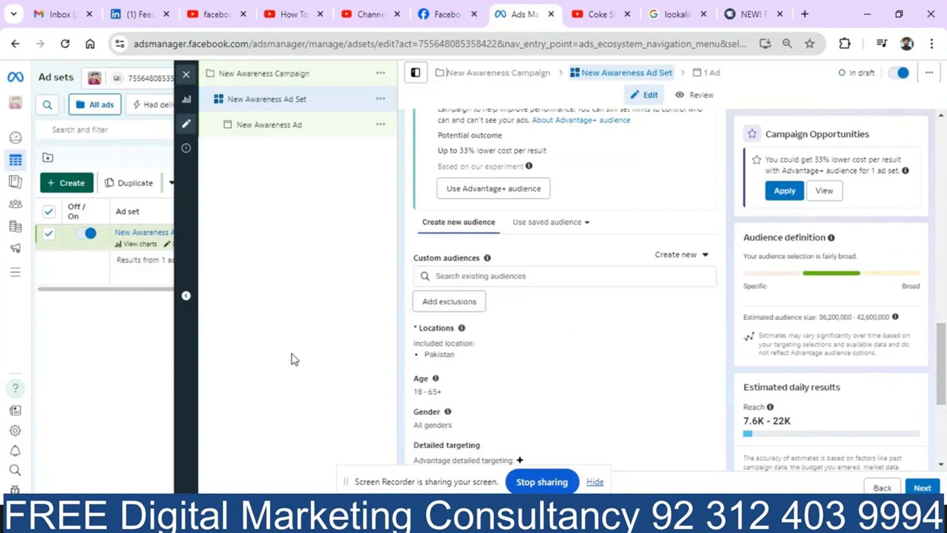
pyautogui.moveTo(943, 338); pyautogui.dragTo(945, 365)
pyautogui.moveTo(467, 343)
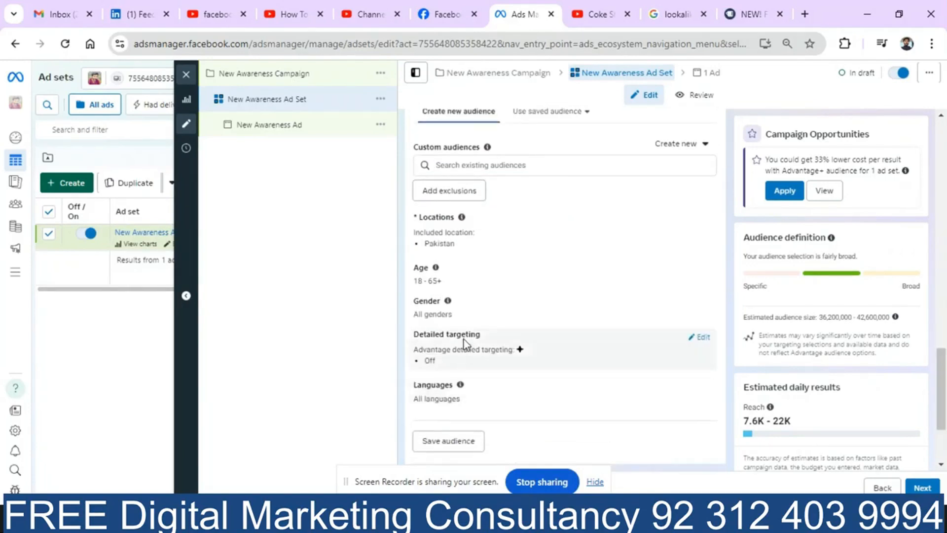
pyautogui.click(701, 338)
pyautogui.click(494, 365)
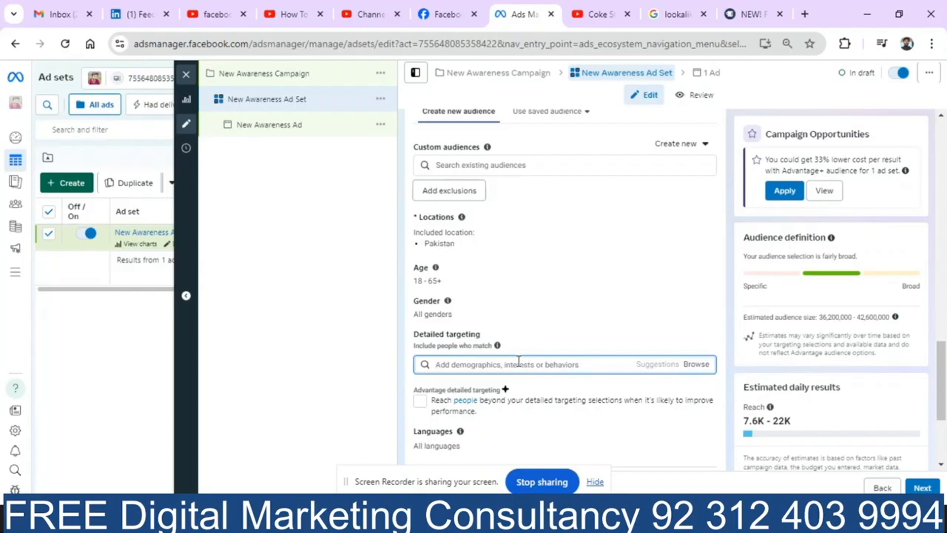
# Examine the custom and lookalike audience diagram in the AdEspresso article, and return to the ad set.
pyautogui.click(662, 16)
pyautogui.click(754, 15)
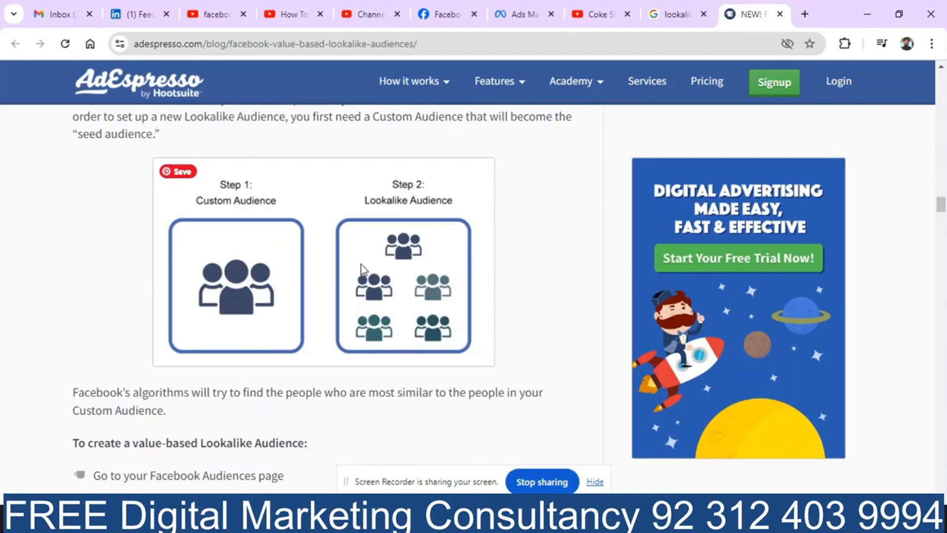
pyautogui.click(523, 12)
# Close the ad set without publishing its draft items, and delete the draft New Awareness Campaign.
pyautogui.click(186, 75)
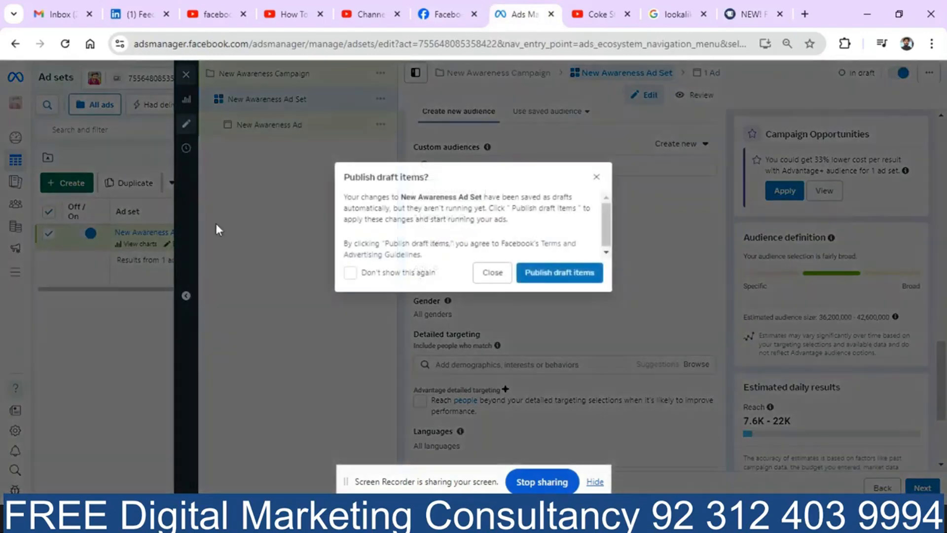
pyautogui.click(492, 273)
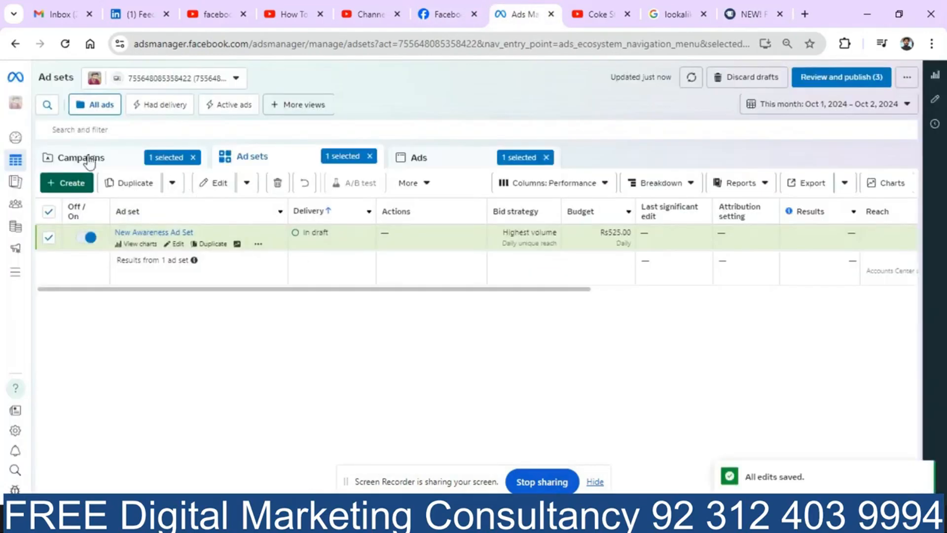
pyautogui.click(31, 168)
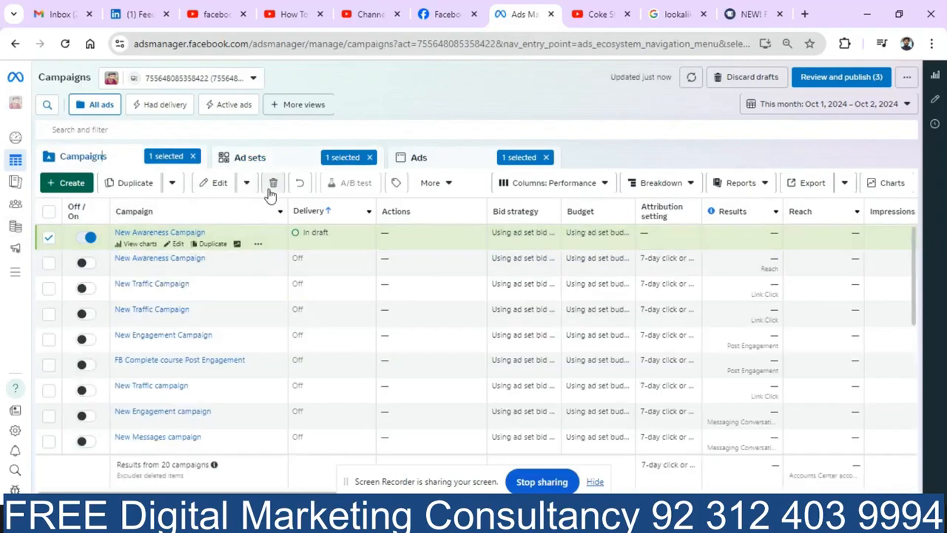
pyautogui.click(274, 183)
pyautogui.click(553, 239)
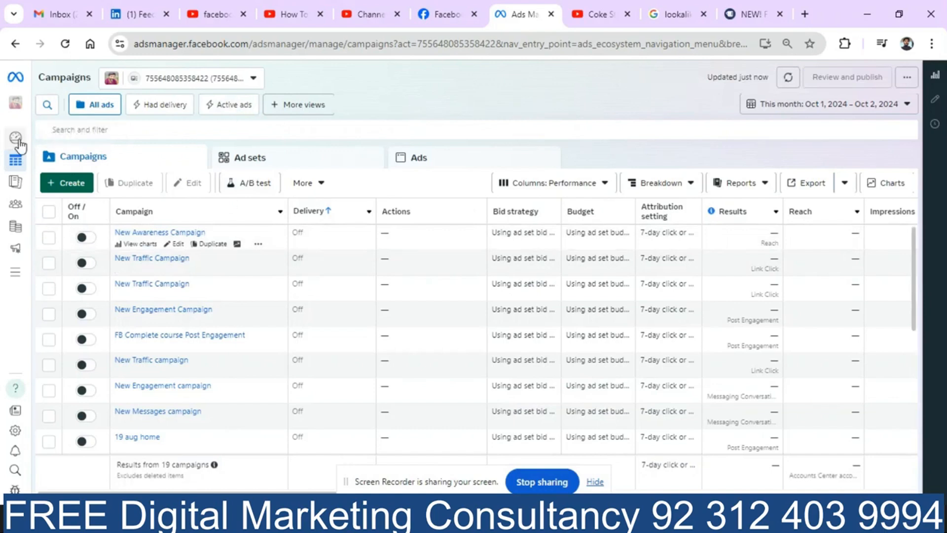
# Open the Audiences page and start a custom audience with Website as the source.
pyautogui.moveTo(22, 197)
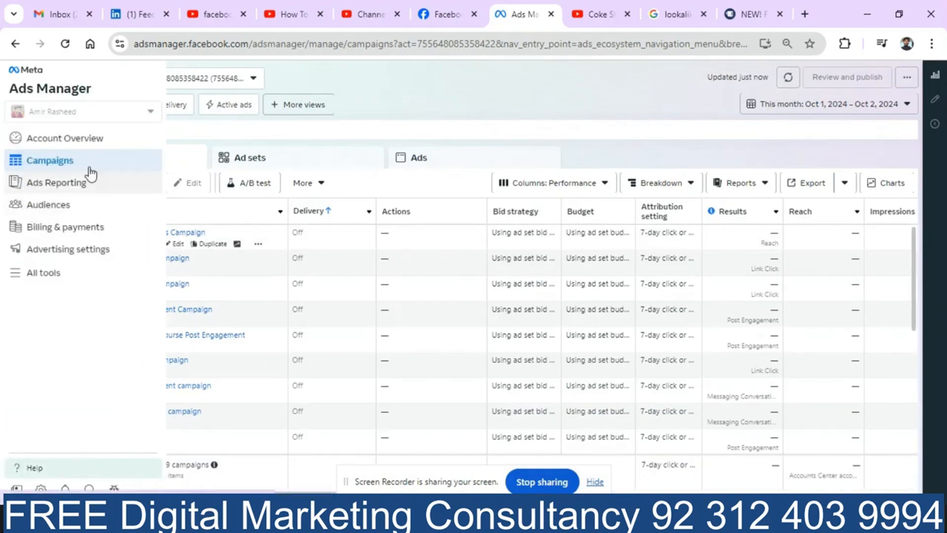
pyautogui.click(28, 208)
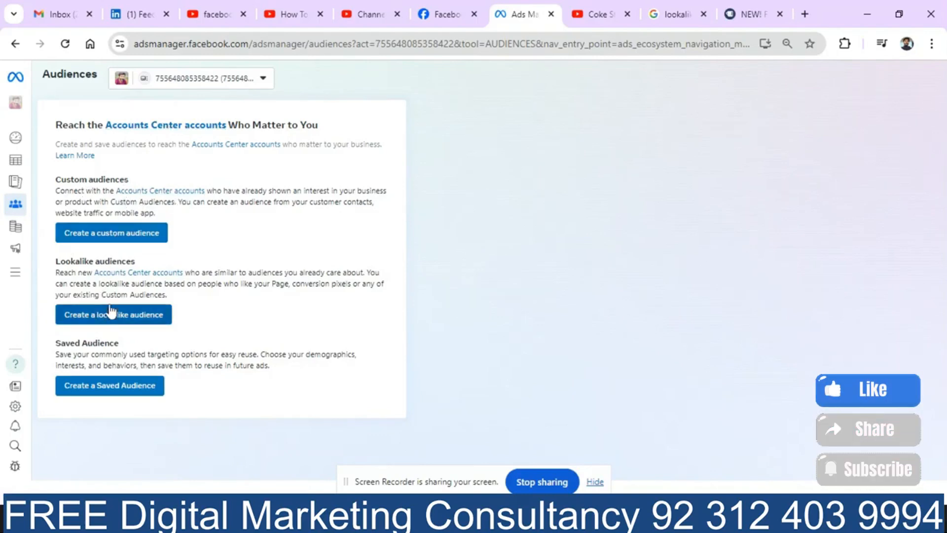
pyautogui.click(114, 234)
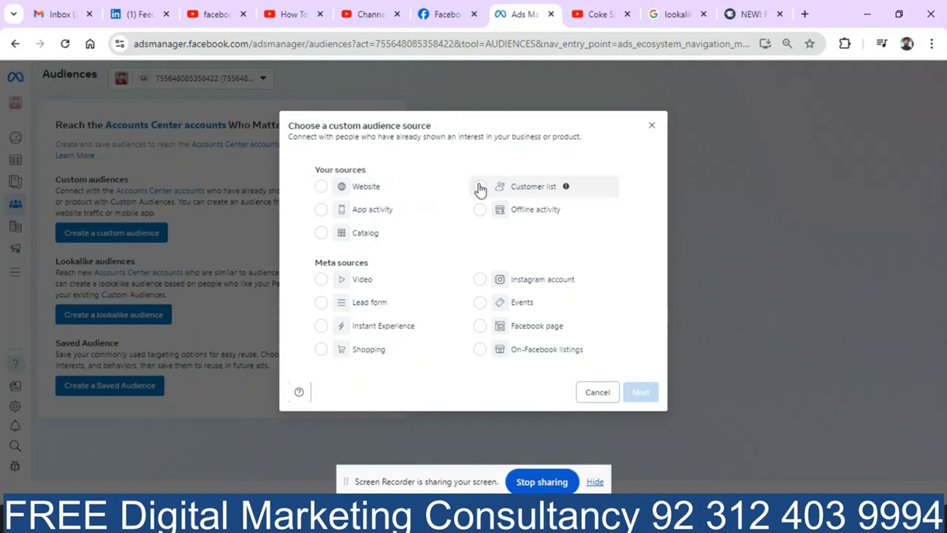
pyautogui.moveTo(567, 190)
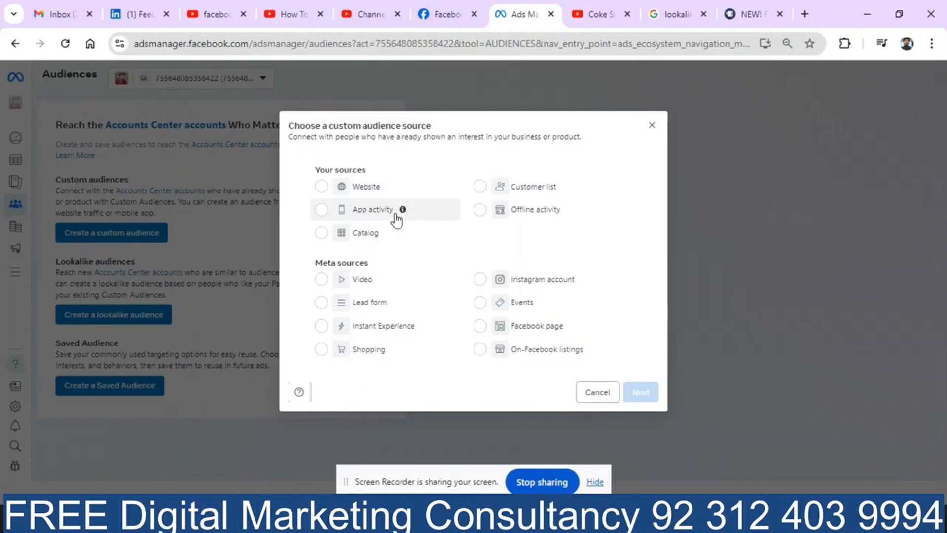
pyautogui.click(364, 190)
pyautogui.click(641, 397)
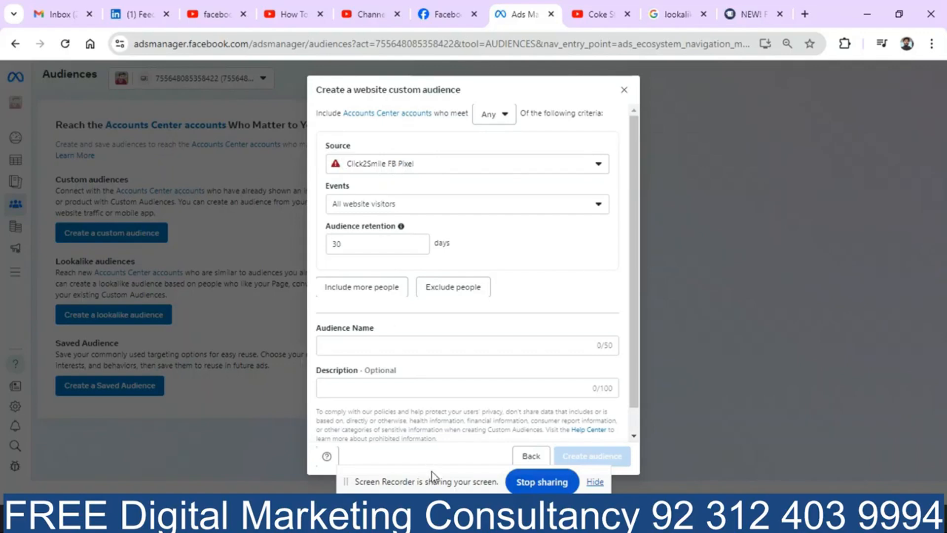
# Keep All website visitors as the event and set the audience retention to 180 days.
pyautogui.moveTo(431, 472); pyautogui.dragTo(806, 469)
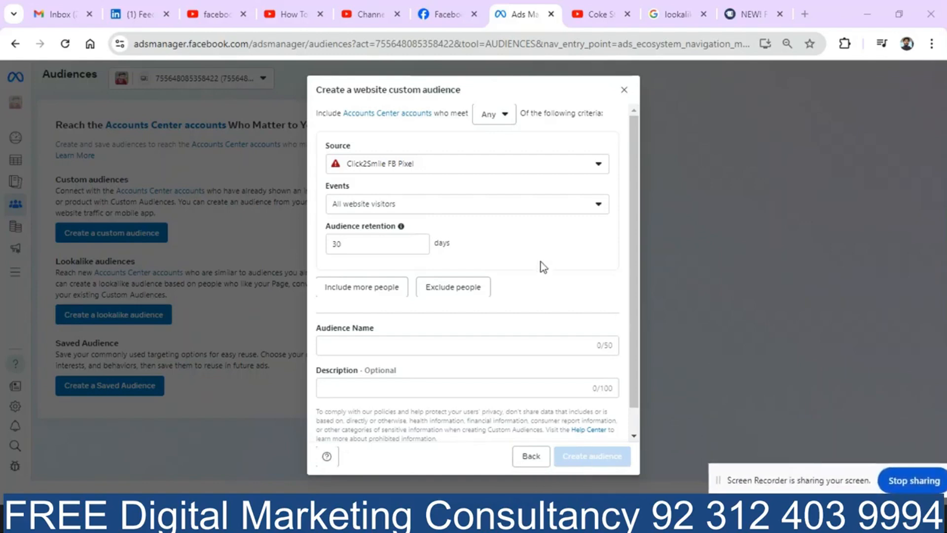
pyautogui.click(458, 211)
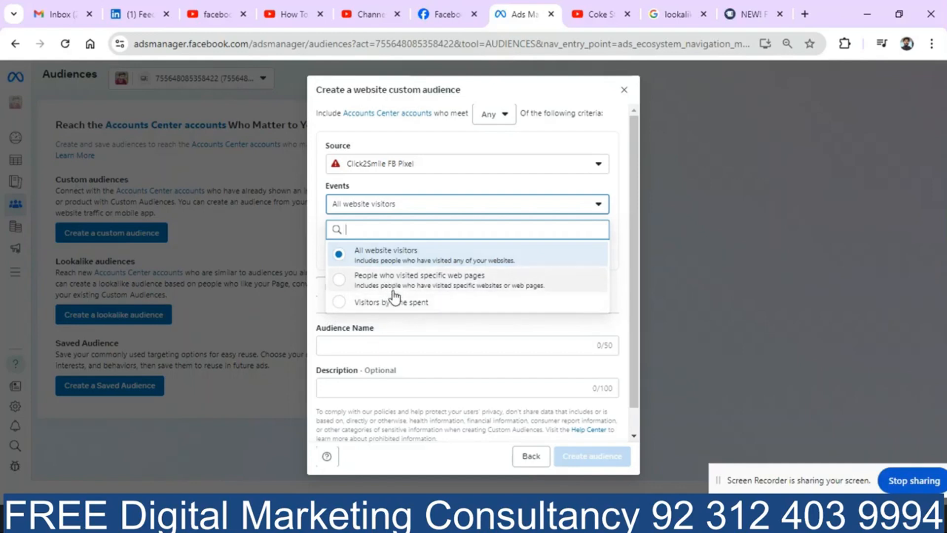
pyautogui.click(398, 261)
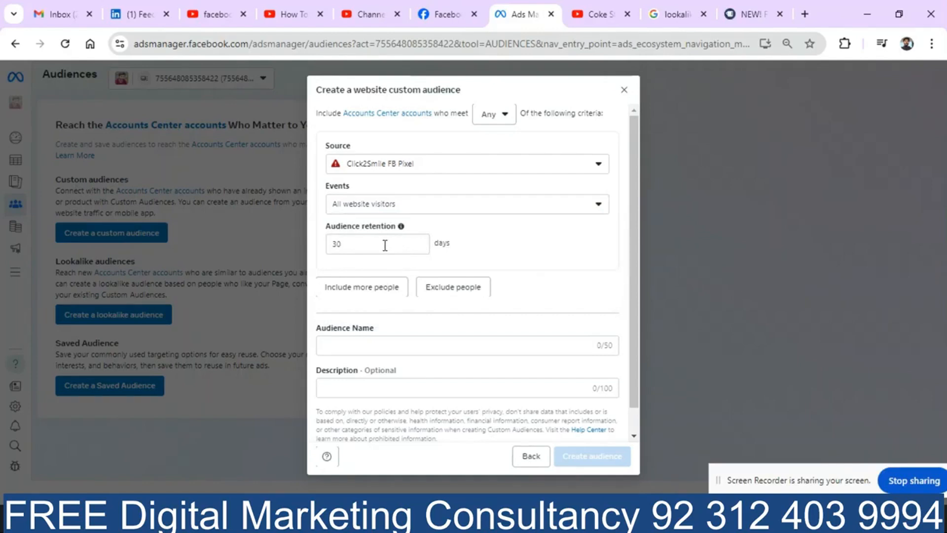
pyautogui.click(385, 245)
pyautogui.press('BackSpace')
pyautogui.press('BackSpace')
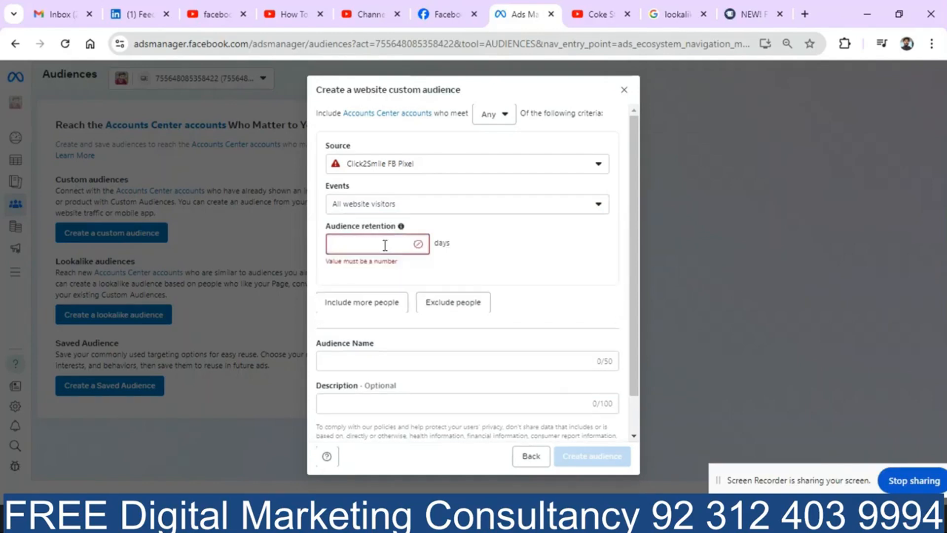
pyautogui.write('185')
pyautogui.press('BackSpace')
pyautogui.write('0')
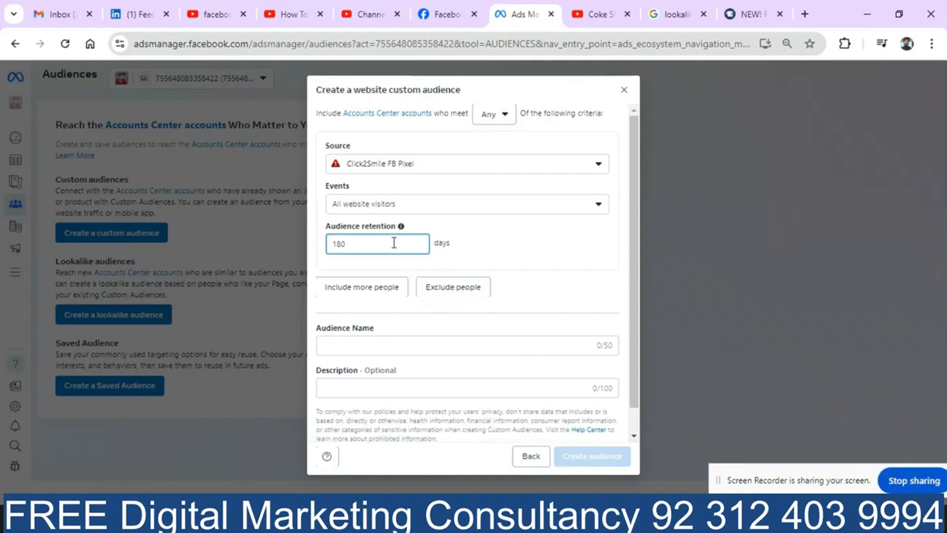
# Name the audience "web visi 180 days" and add a criteria group for excluding people.
pyautogui.click(417, 345)
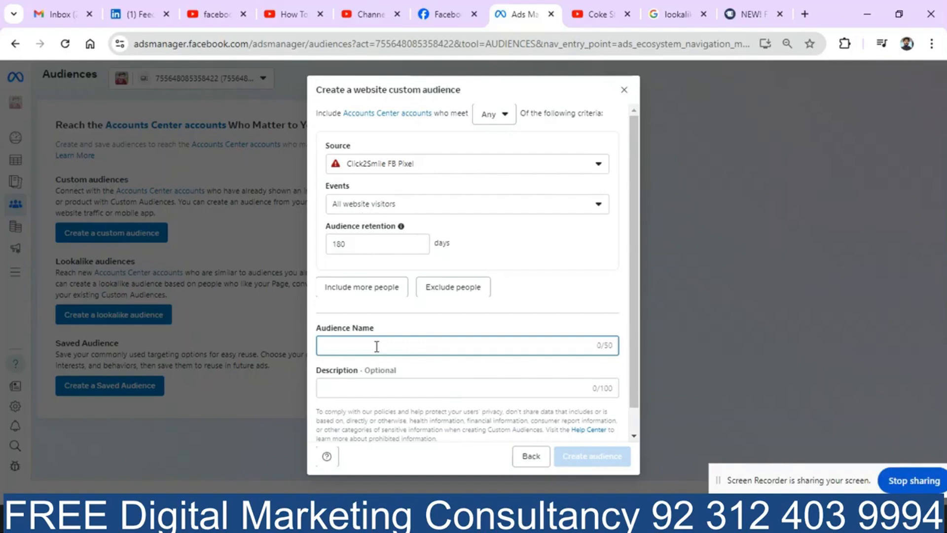
pyautogui.write('web')
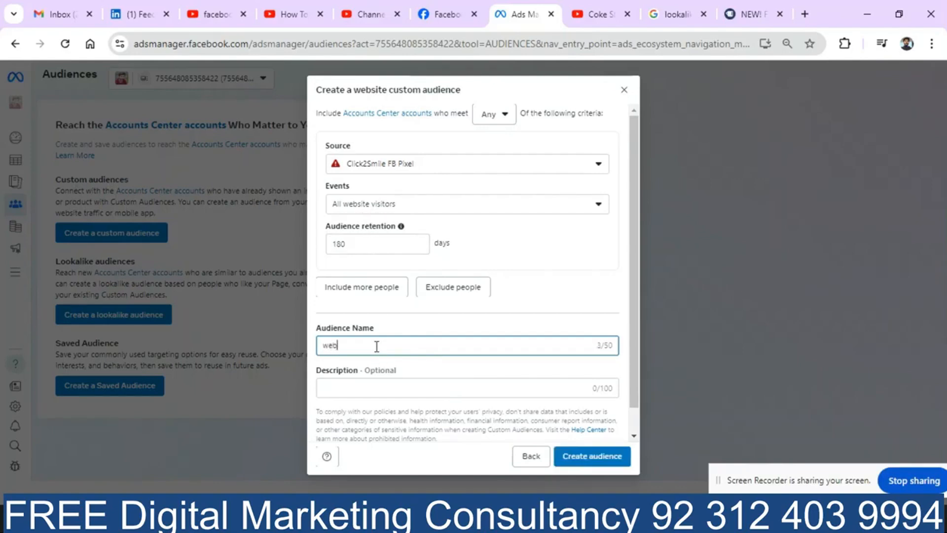
pyautogui.write(' visi 180 days')
pyautogui.click(430, 294)
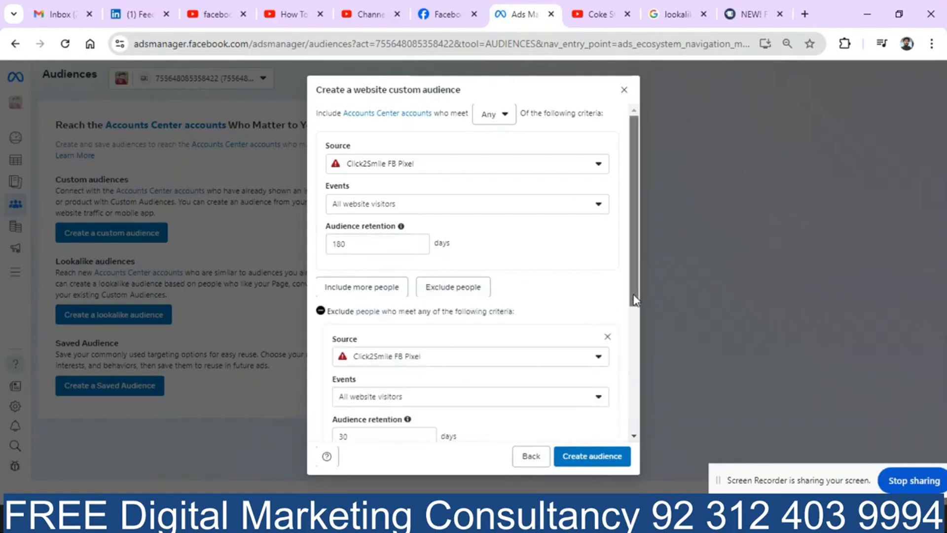
# Set the exclusion's event to People who visited specific web pages, with URL containing "/thankyou".
pyautogui.moveTo(630, 294); pyautogui.dragTo(632, 391)
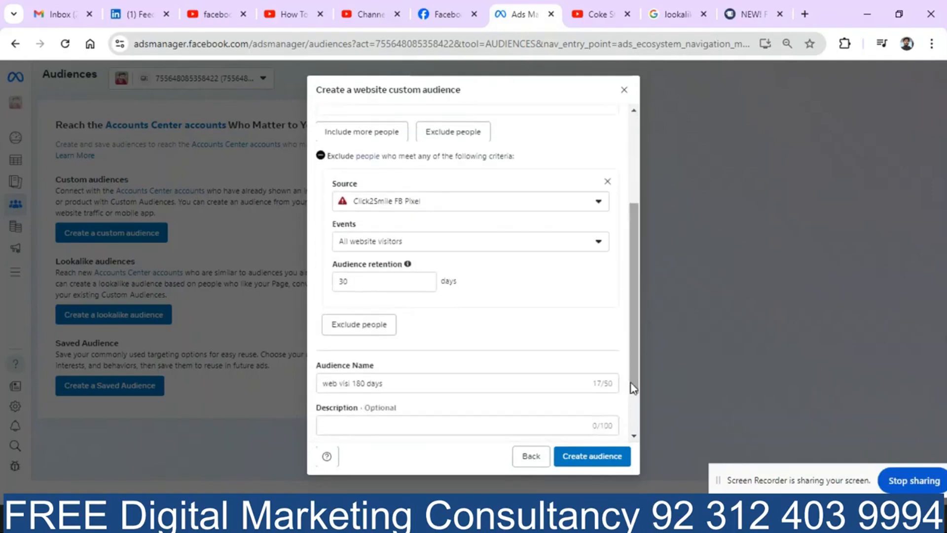
pyautogui.click(461, 247)
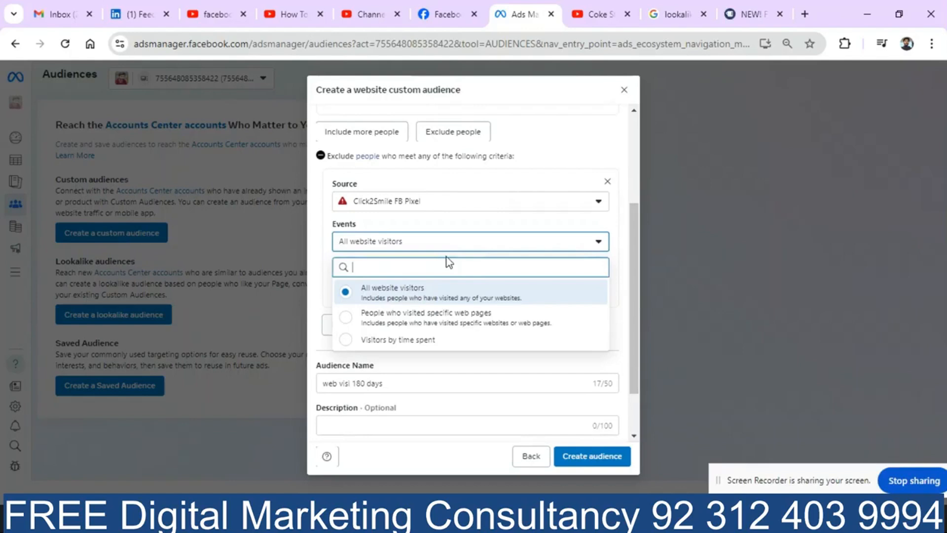
pyautogui.click(453, 332)
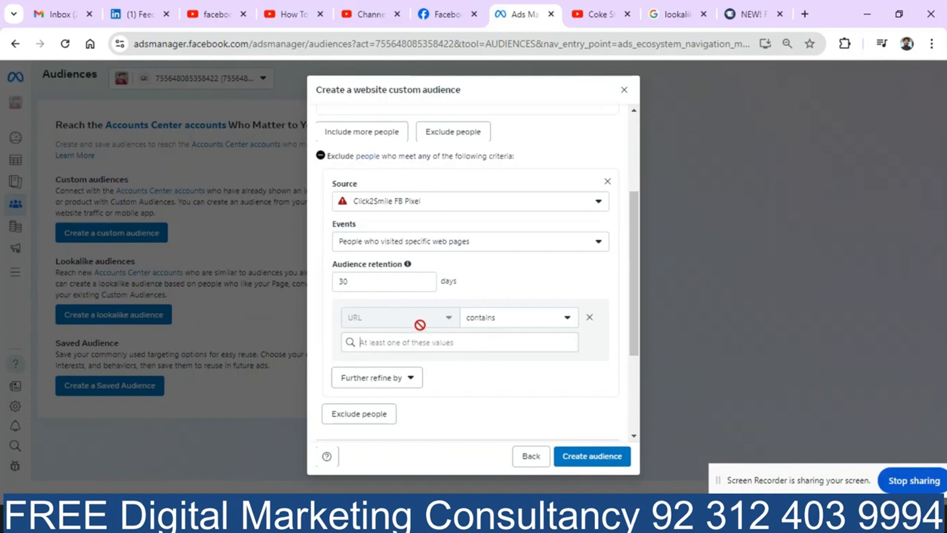
pyautogui.click(482, 343)
pyautogui.write('/')
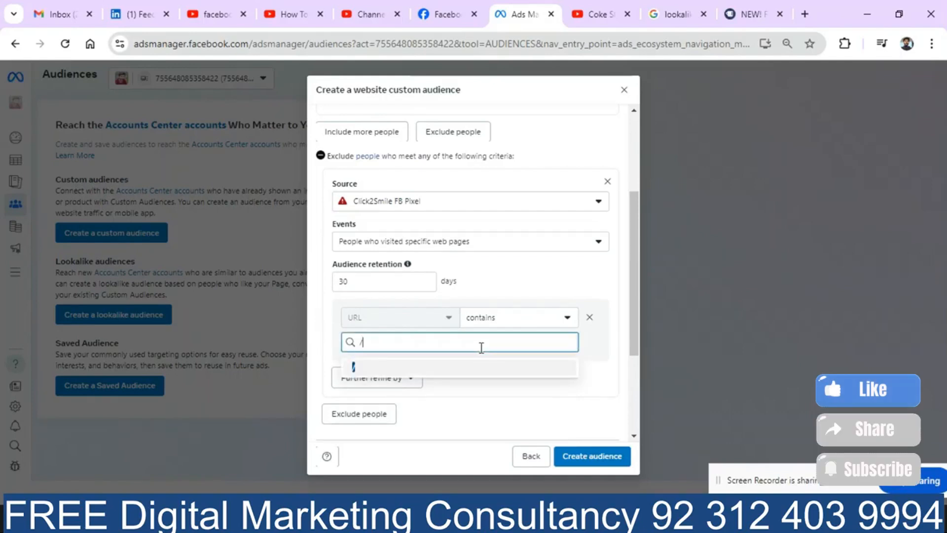
pyautogui.write('tha')
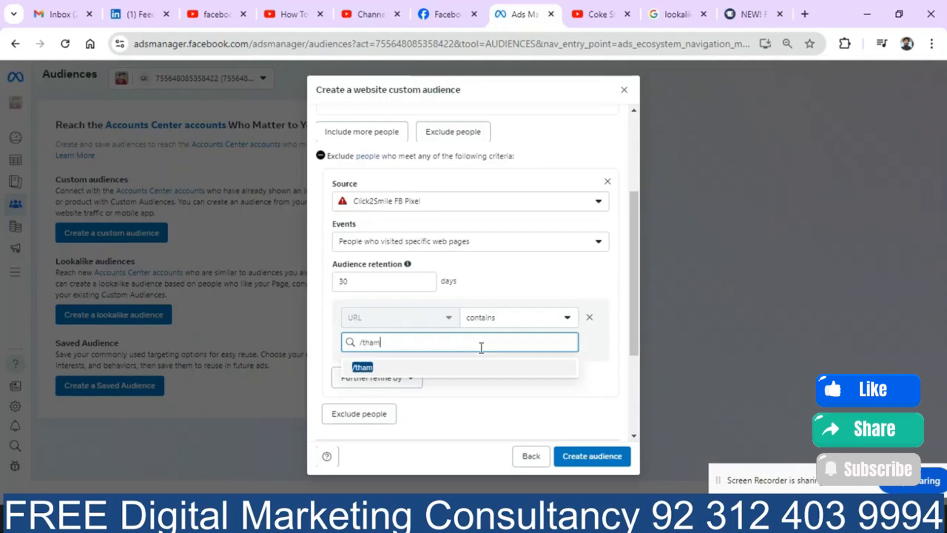
pyautogui.write('nkyou')
pyautogui.click(476, 371)
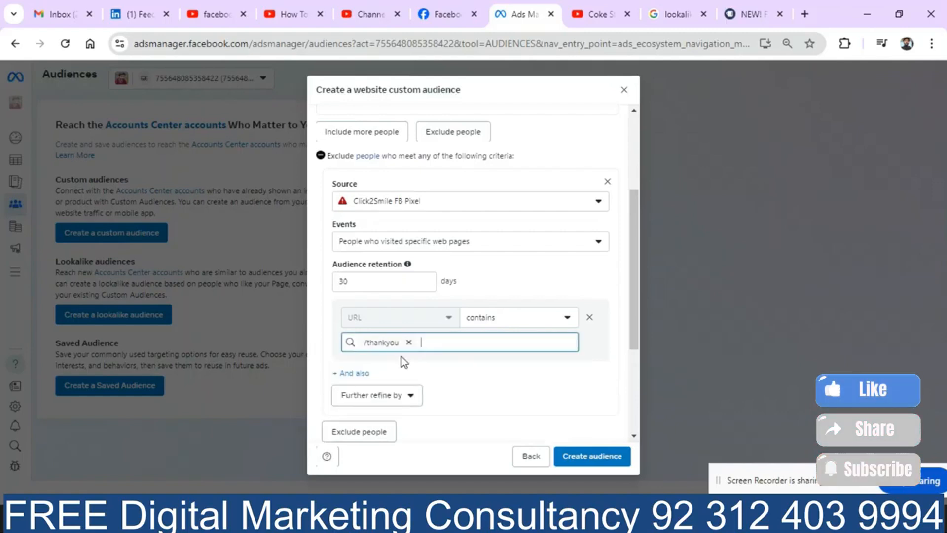
# Set the audience retention of the excluded group to 180 days.
pyautogui.click(396, 282)
pyautogui.press('BackSpace')
pyautogui.press('BackSpace')
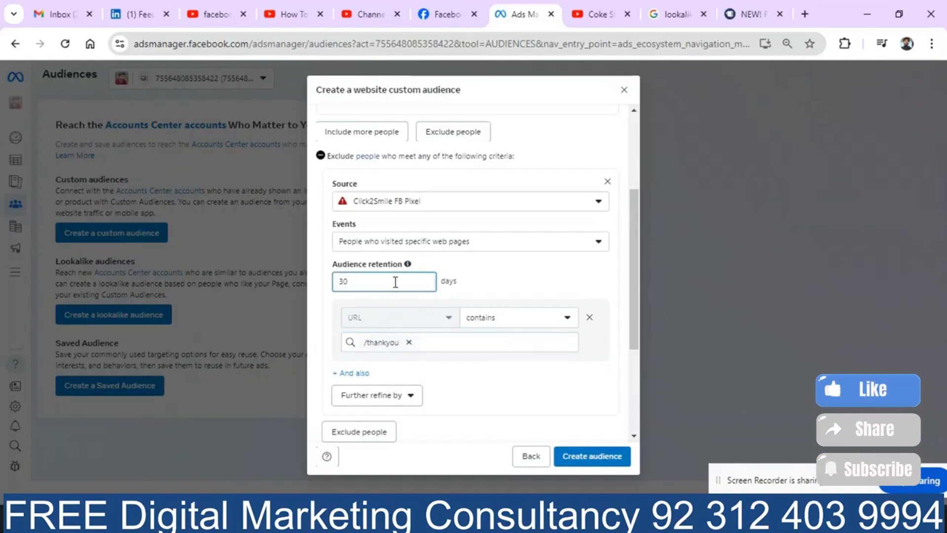
pyautogui.write('180')
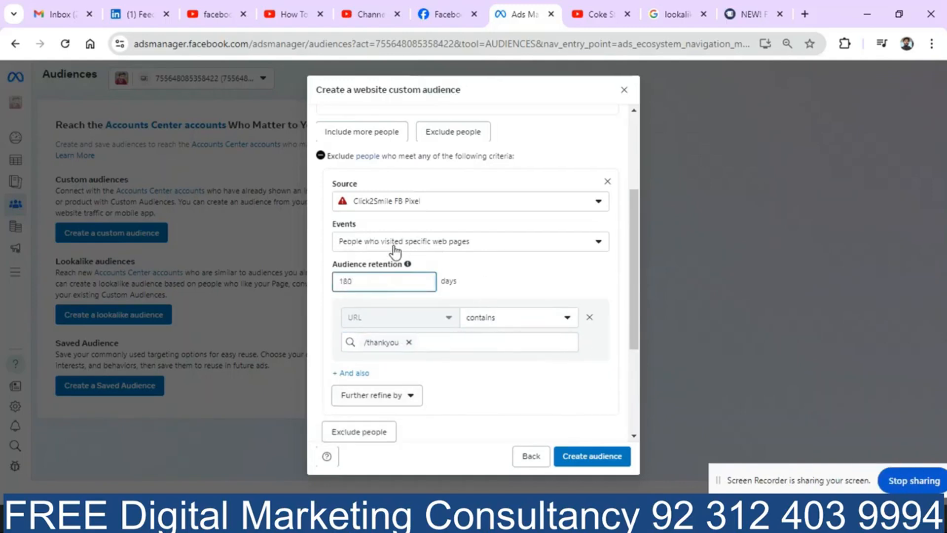
# Extend the audience name to "web visi 180 days min buyer".
pyautogui.moveTo(634, 309); pyautogui.dragTo(645, 258)
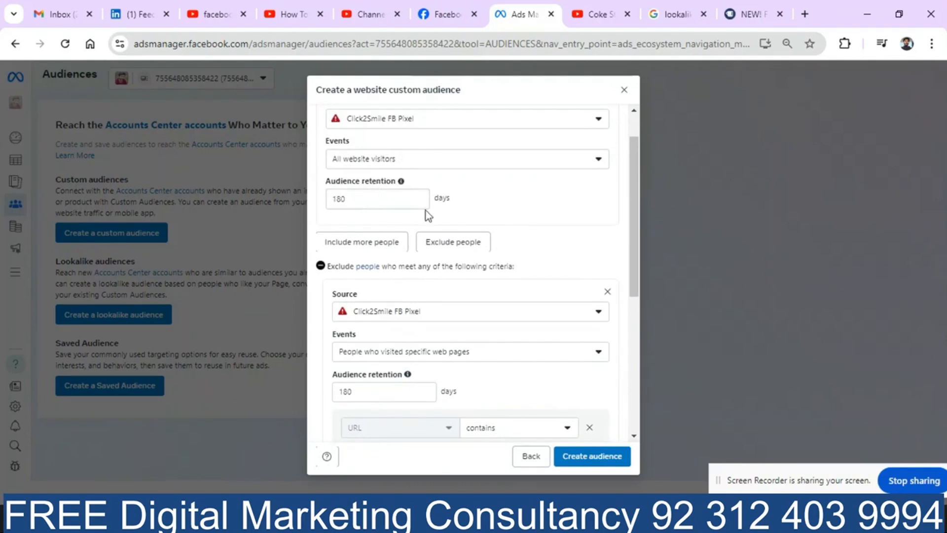
pyautogui.moveTo(635, 233); pyautogui.dragTo(635, 367)
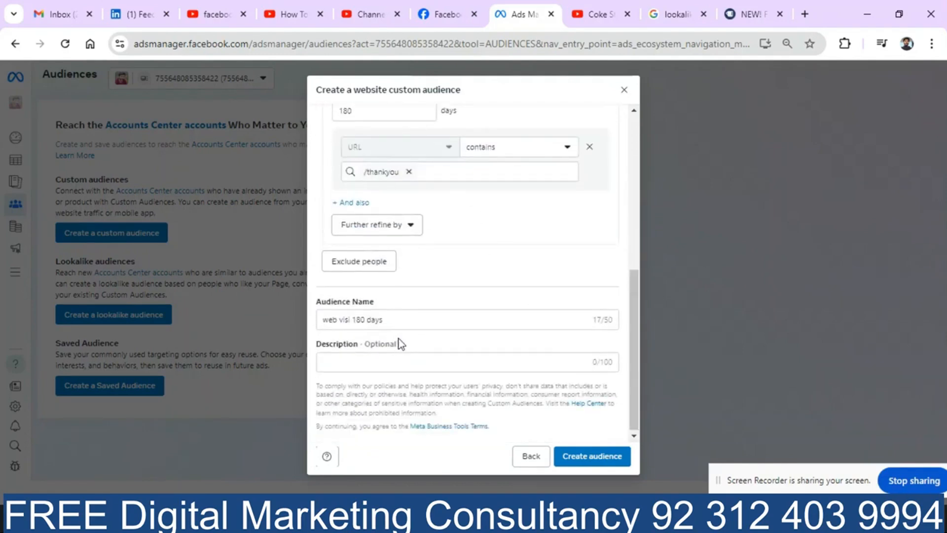
pyautogui.click(411, 320)
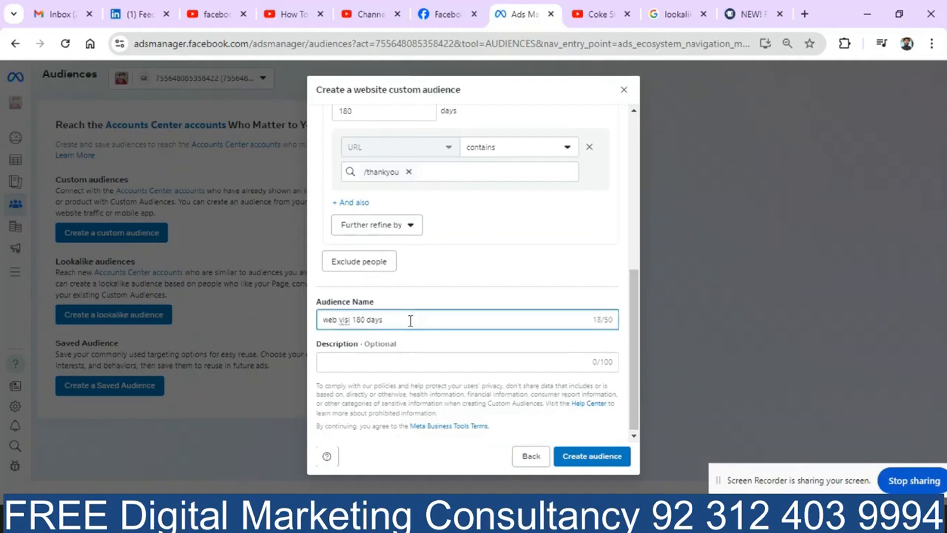
pyautogui.write('min buyer')
# Change the included group's event to People who visited specific web pages, with URL containing "/thankyou".
pyautogui.scroll(6, 636, 144)
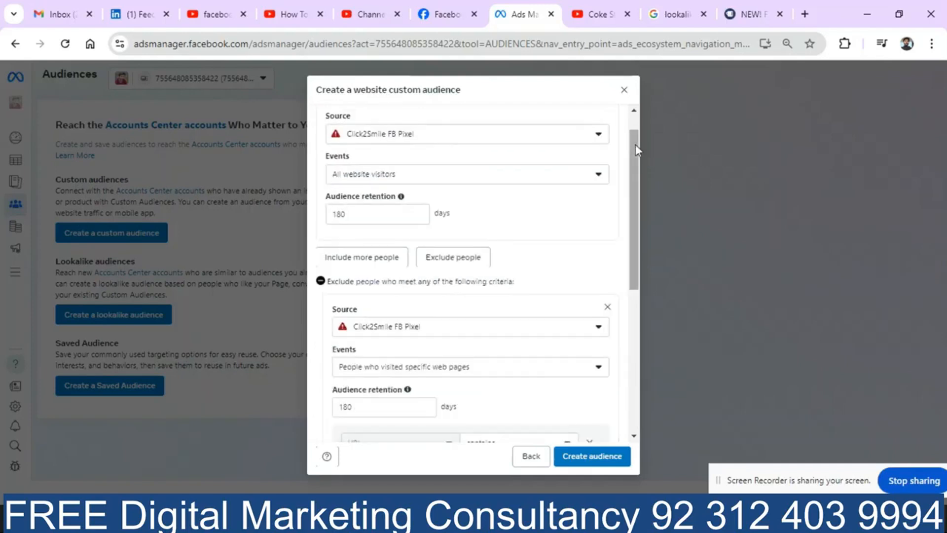
pyautogui.scroll(1, 635, 222)
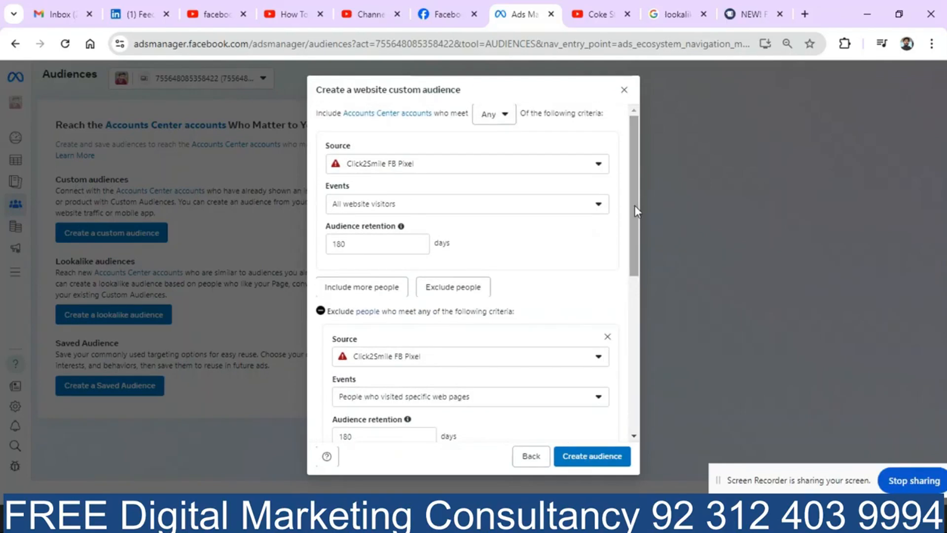
pyautogui.click(577, 208)
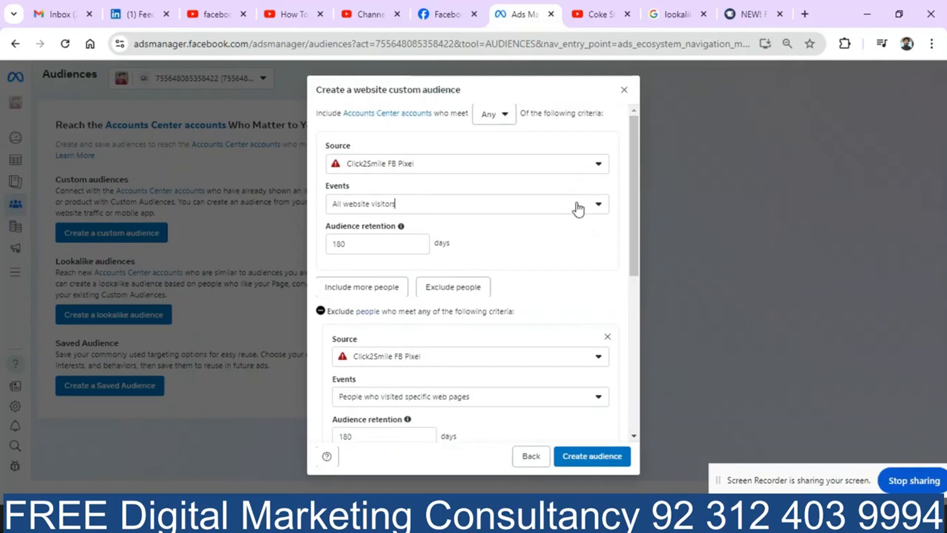
pyautogui.click(422, 284)
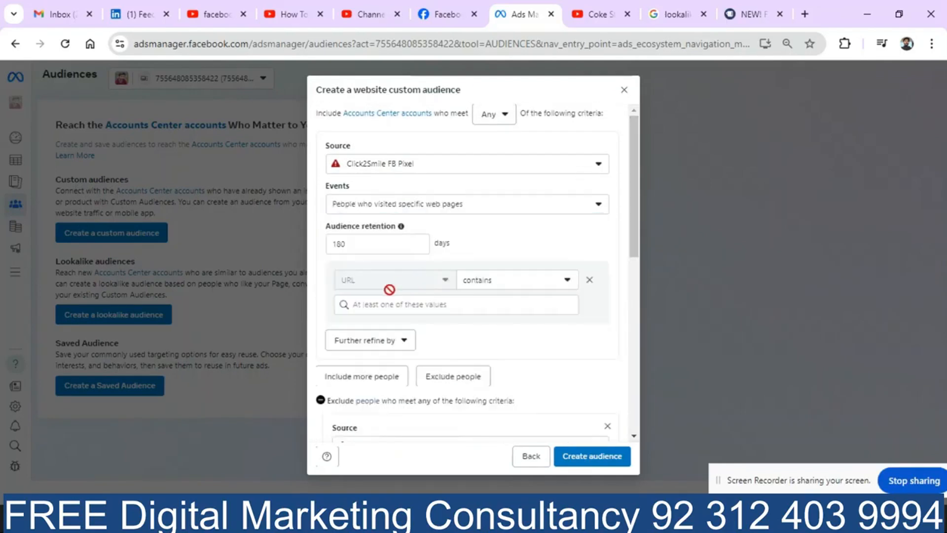
pyautogui.click(484, 304)
pyautogui.write('/th')
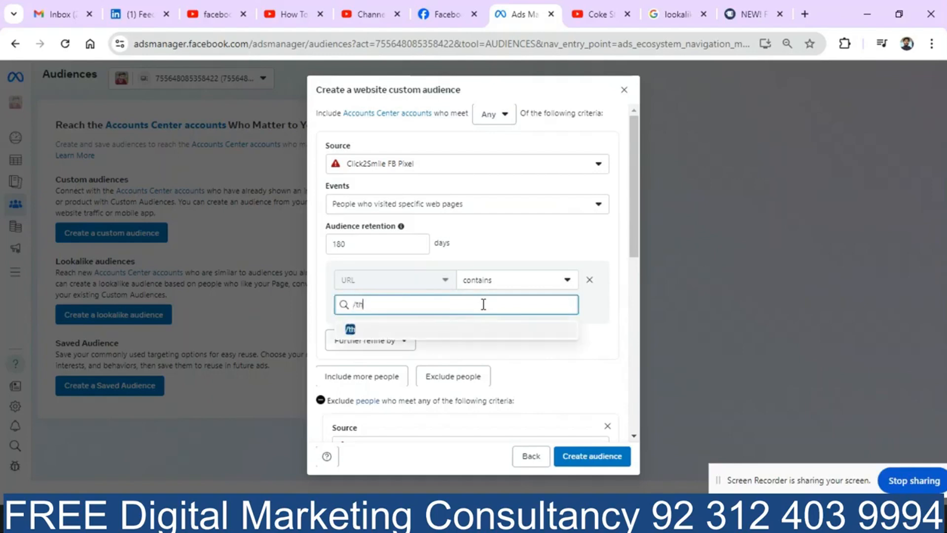
pyautogui.write('ankyou')
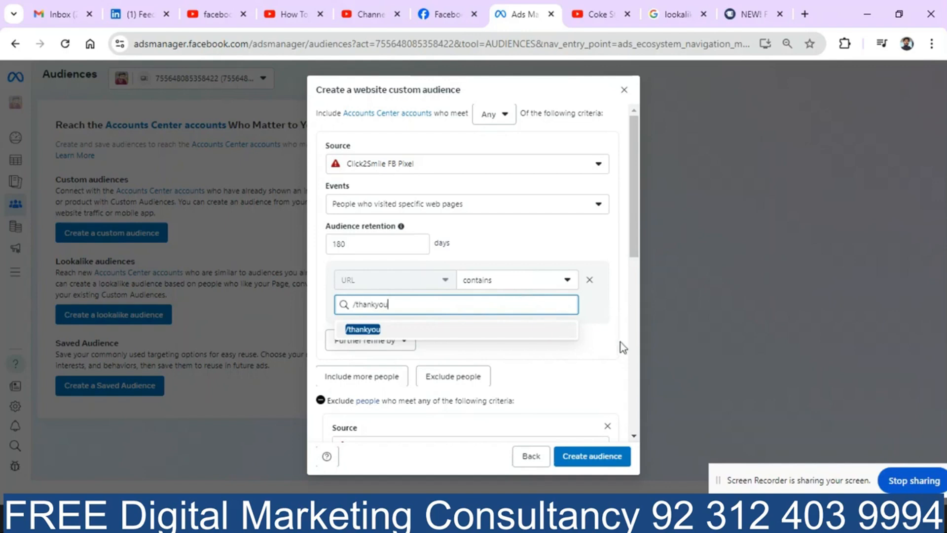
pyautogui.press('Return')
pyautogui.moveTo(610, 381); pyautogui.dragTo(645, 228)
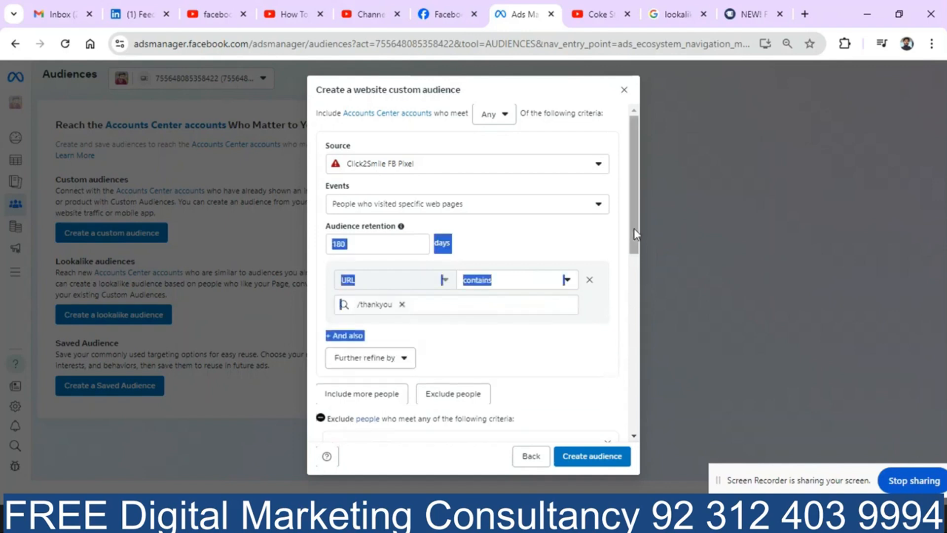
pyautogui.click(623, 355)
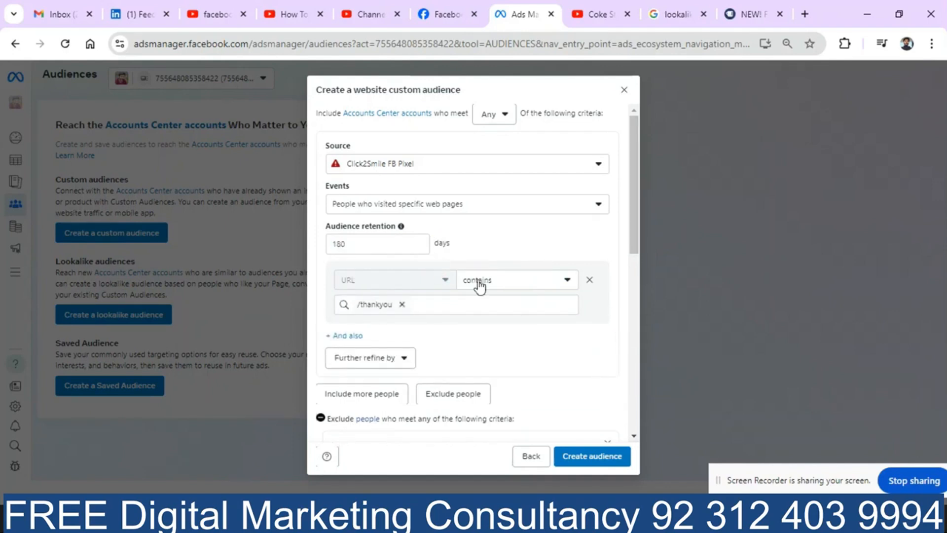
# Clear the URL value from the exclusion and remove the whole exclusion criteria group.
pyautogui.scroll(-5, 637, 404)
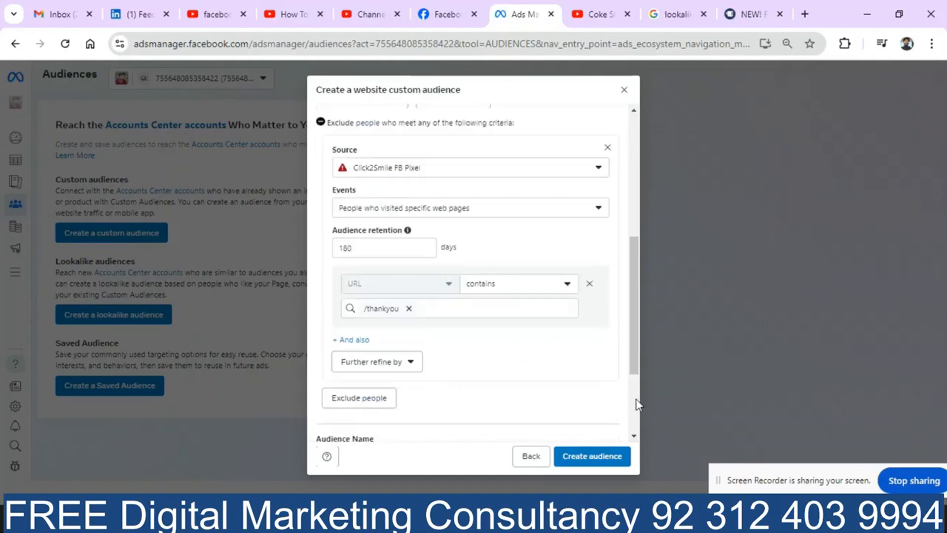
pyautogui.click(589, 285)
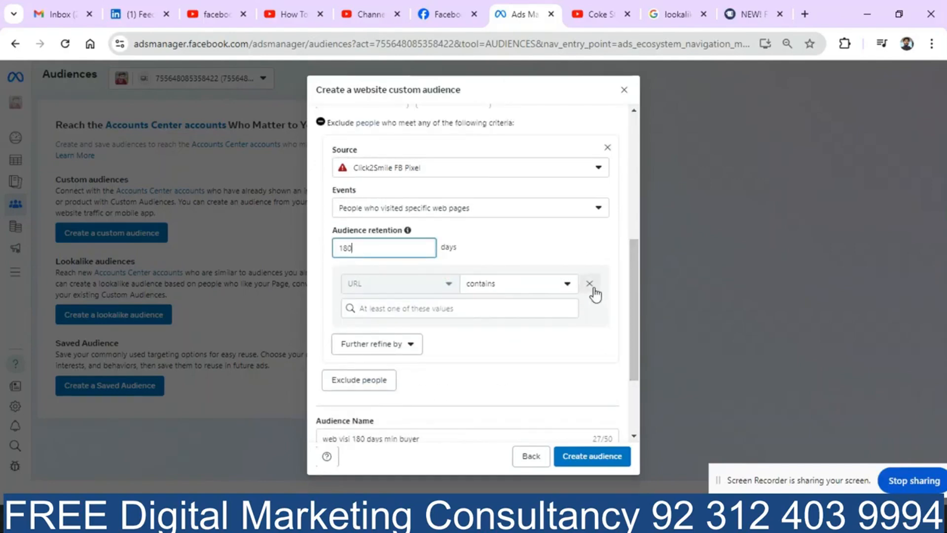
pyautogui.moveTo(637, 308); pyautogui.dragTo(620, 200)
pyautogui.click(607, 265)
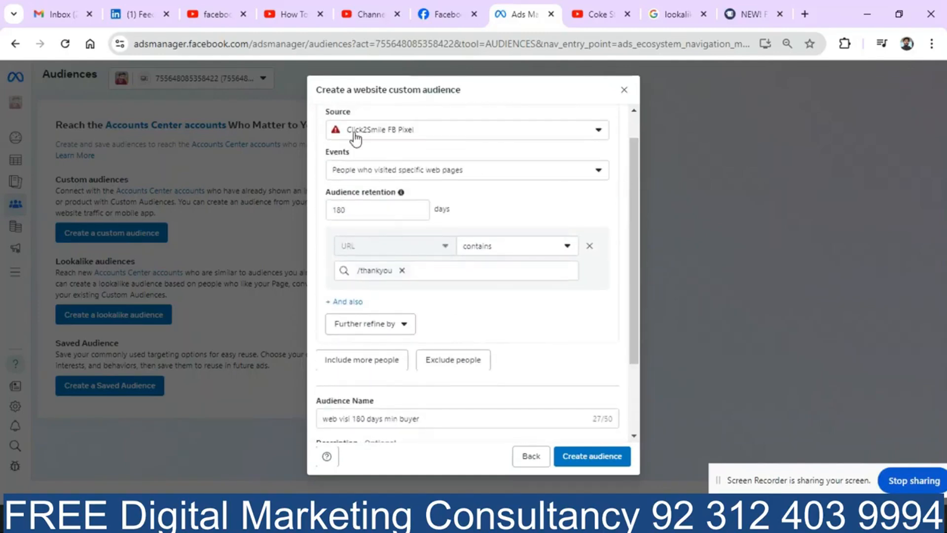
# Rename the audience as "buyer 180 days" and create it.
pyautogui.tripleClick(427, 419)
pyautogui.write('buyer 10')
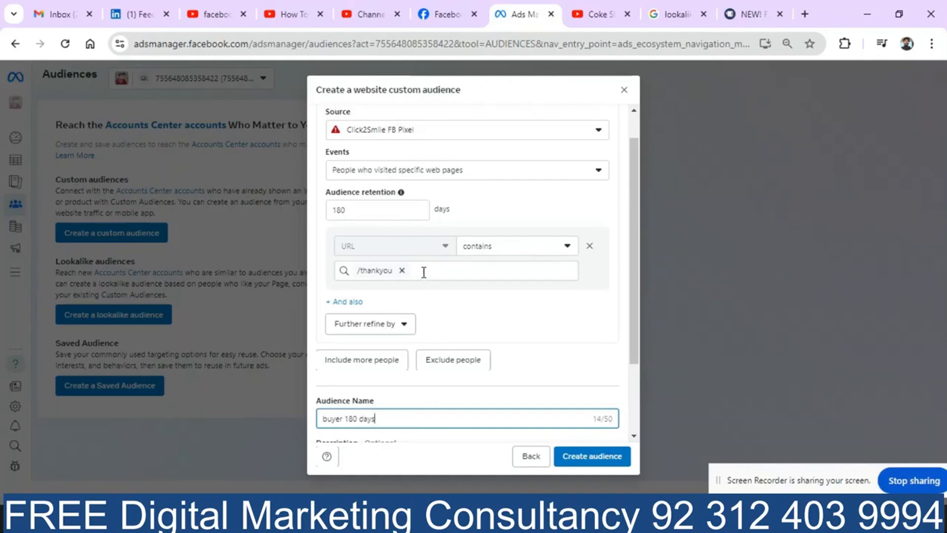
pyautogui.moveTo(637, 313); pyautogui.dragTo(628, 356)
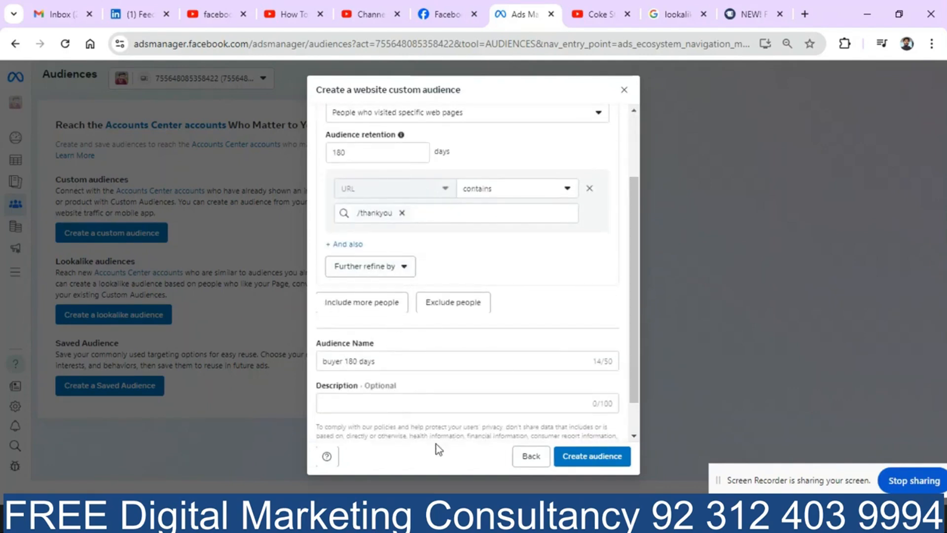
pyautogui.click(583, 459)
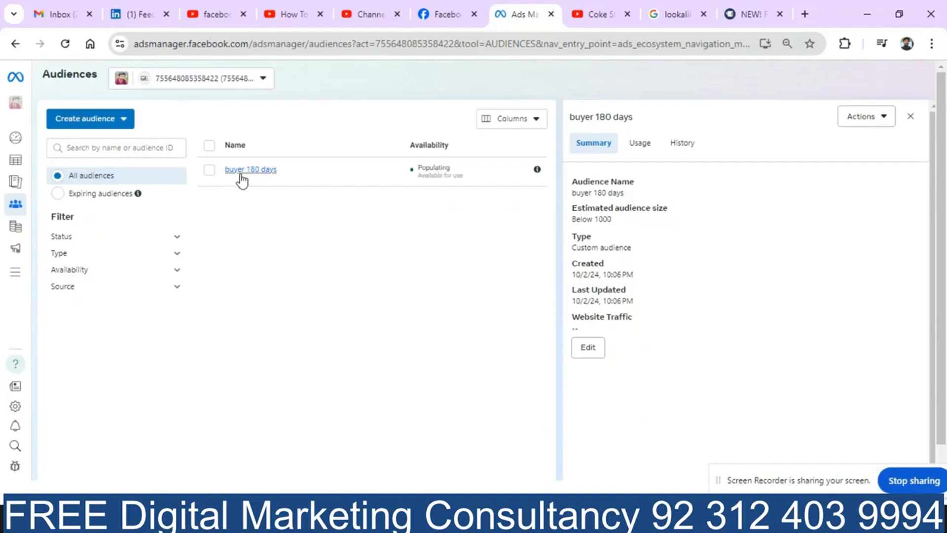
# Start a lookalike audience and choose the "buyer 180 days" custom audience from the other sources as its source.
pyautogui.moveTo(240, 174)
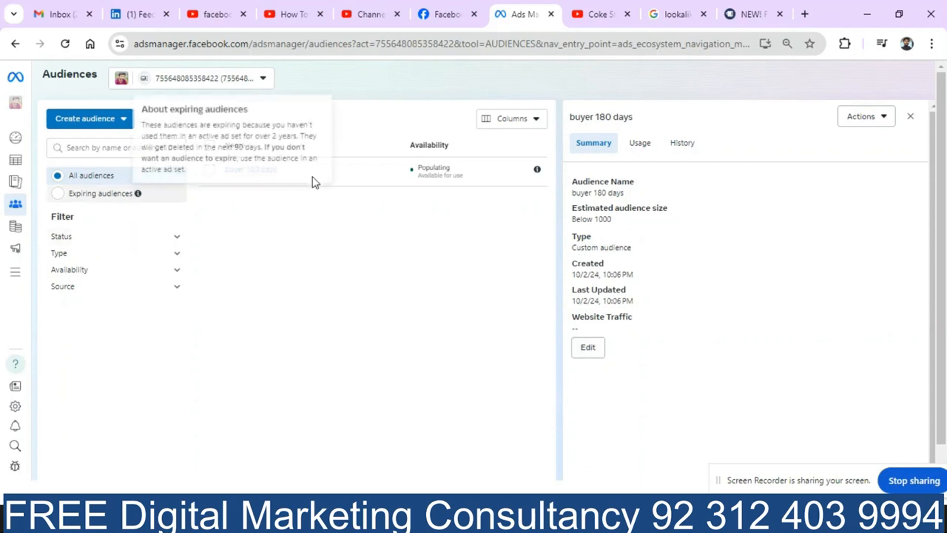
pyautogui.click(118, 125)
pyautogui.click(122, 128)
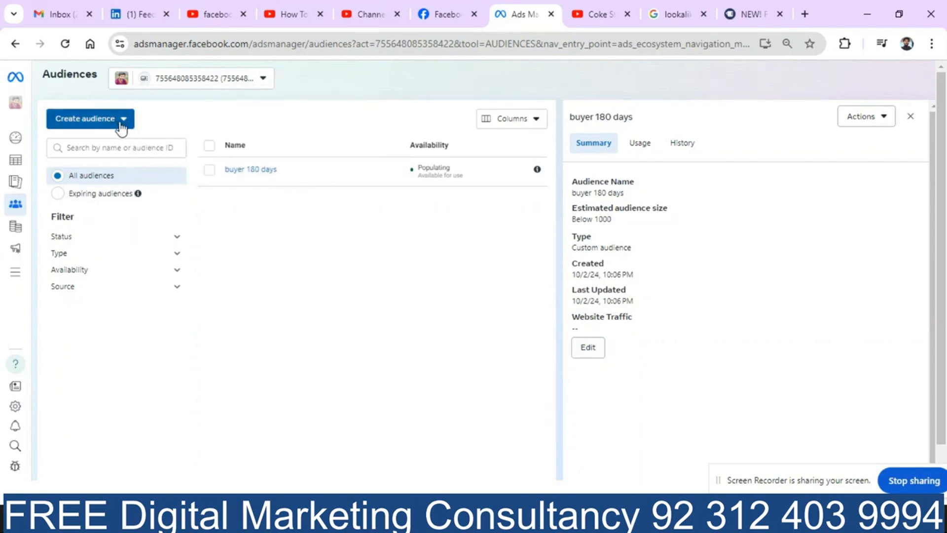
pyautogui.click(122, 127)
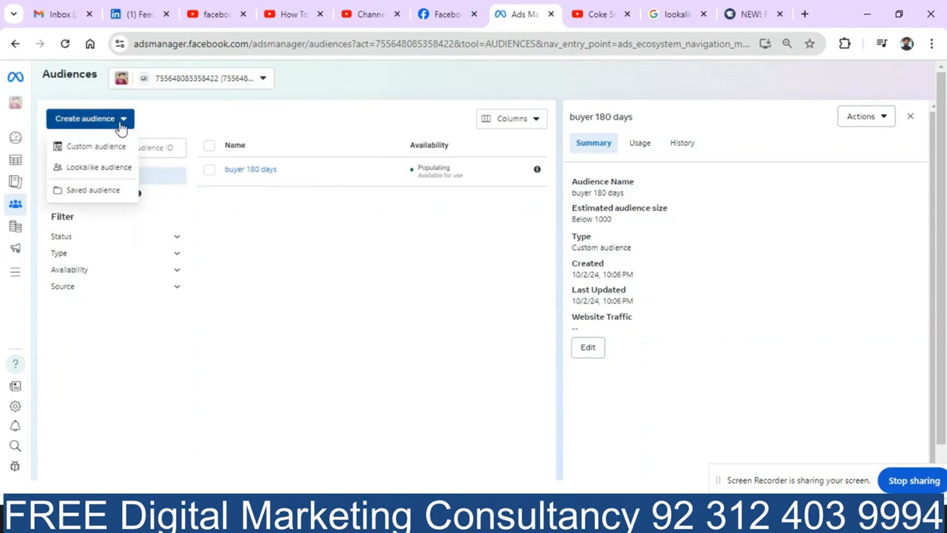
pyautogui.click(111, 170)
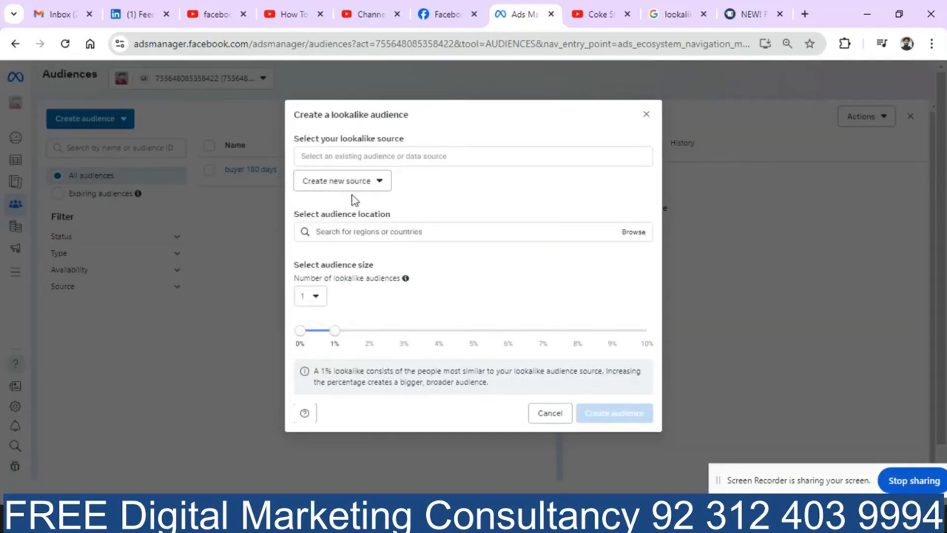
pyautogui.click(402, 157)
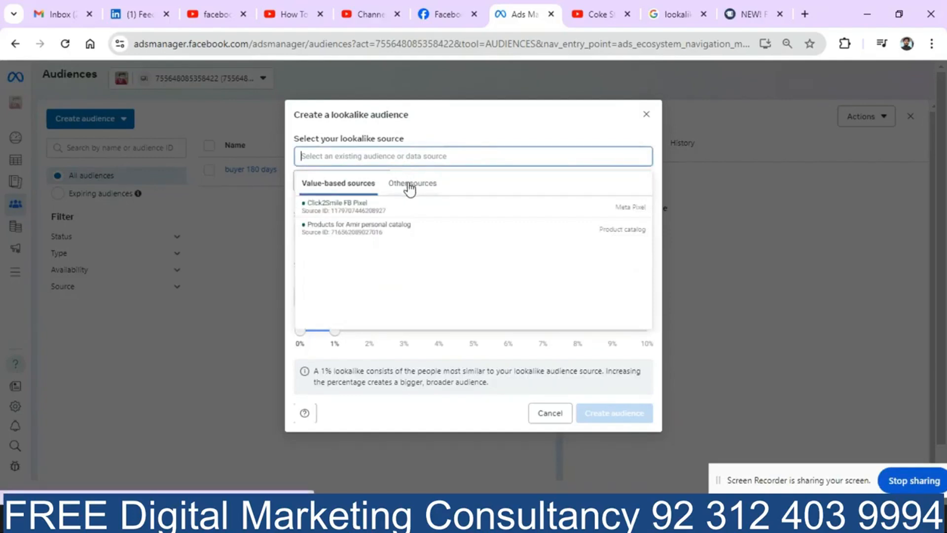
pyautogui.click(410, 186)
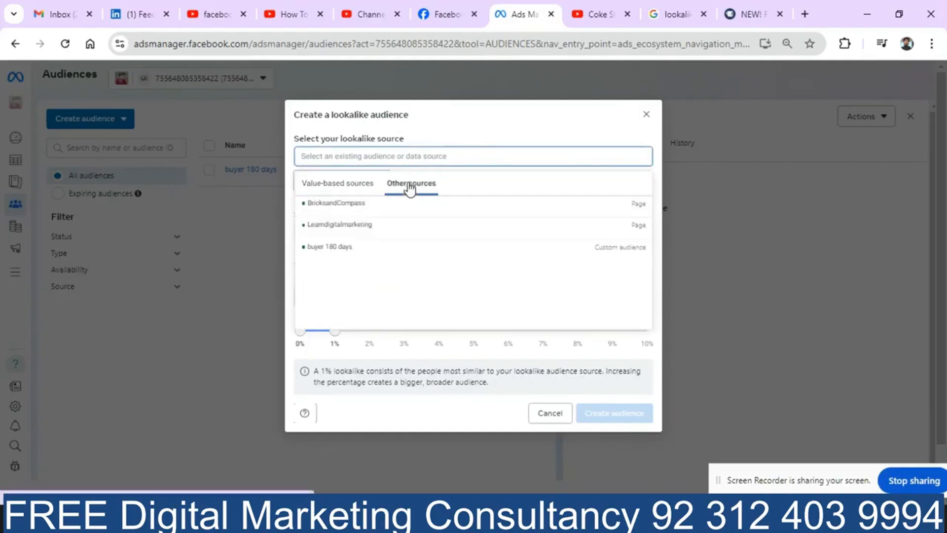
pyautogui.click(326, 247)
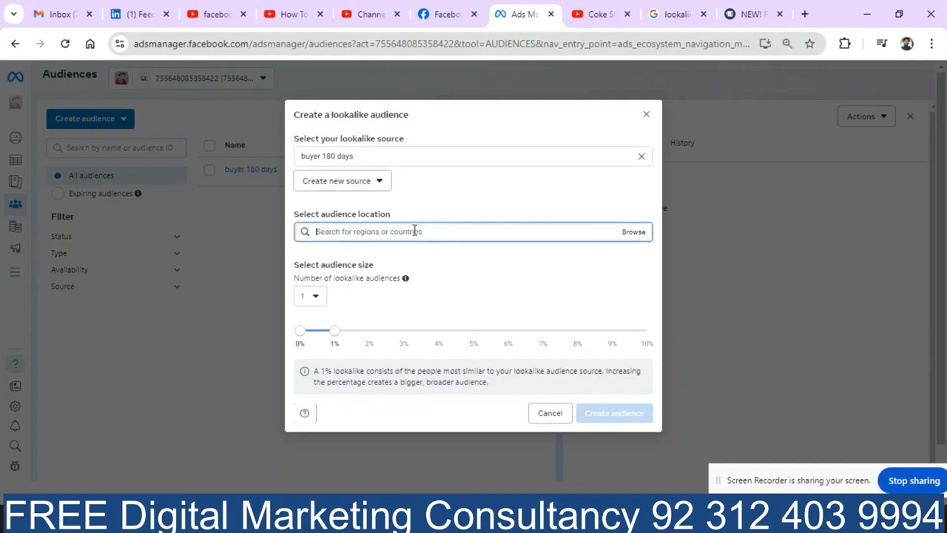
# Set the lookalike audience's location to Pakistan, with one lookalike audience at a size of 1%.
pyautogui.write('pakist')
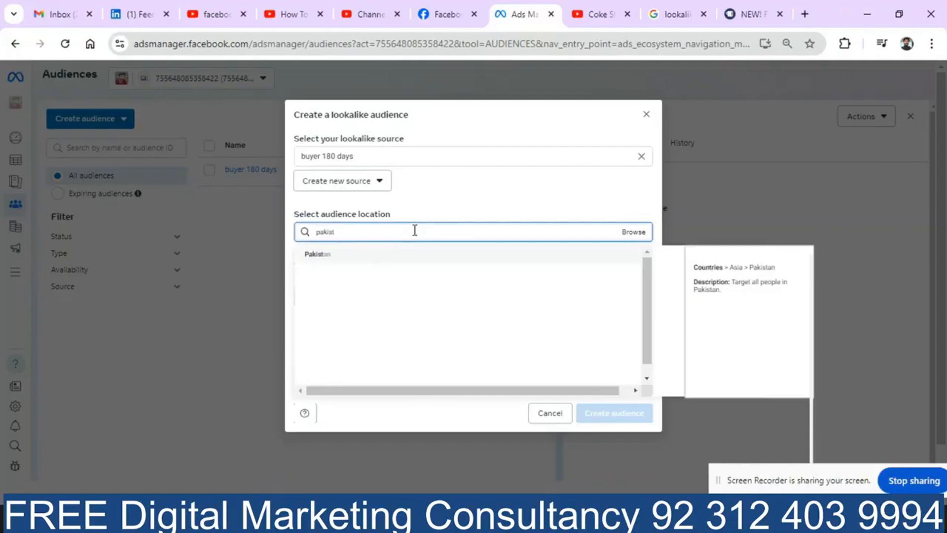
pyautogui.click(351, 252)
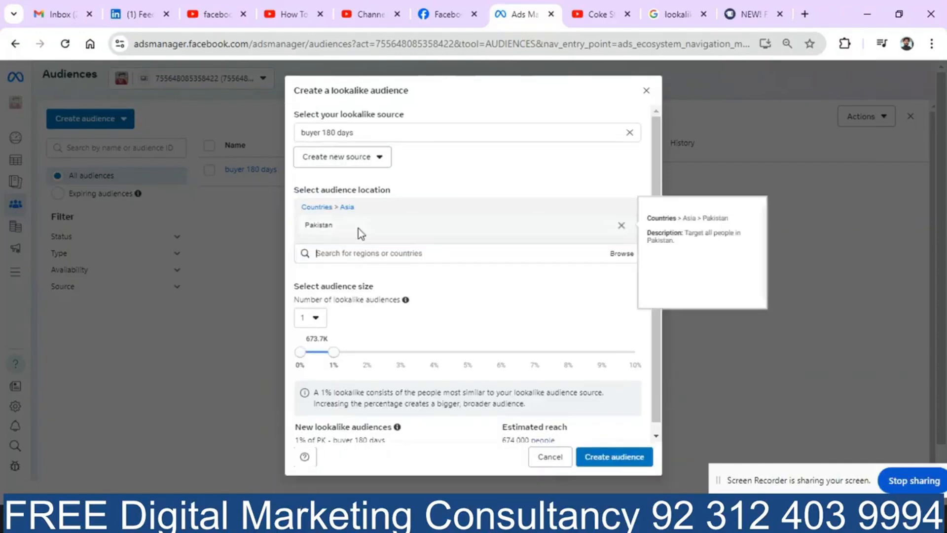
pyautogui.click(315, 319)
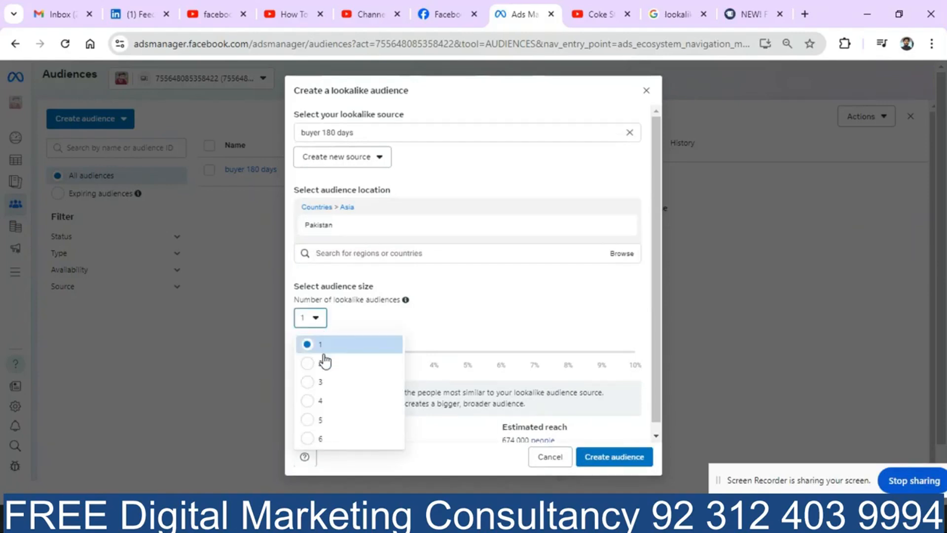
pyautogui.click(504, 316)
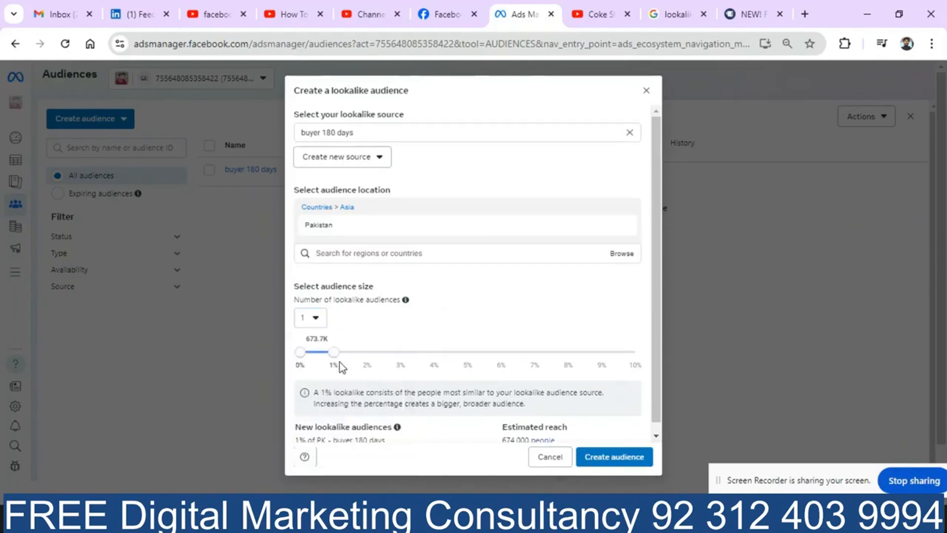
pyautogui.click(366, 358)
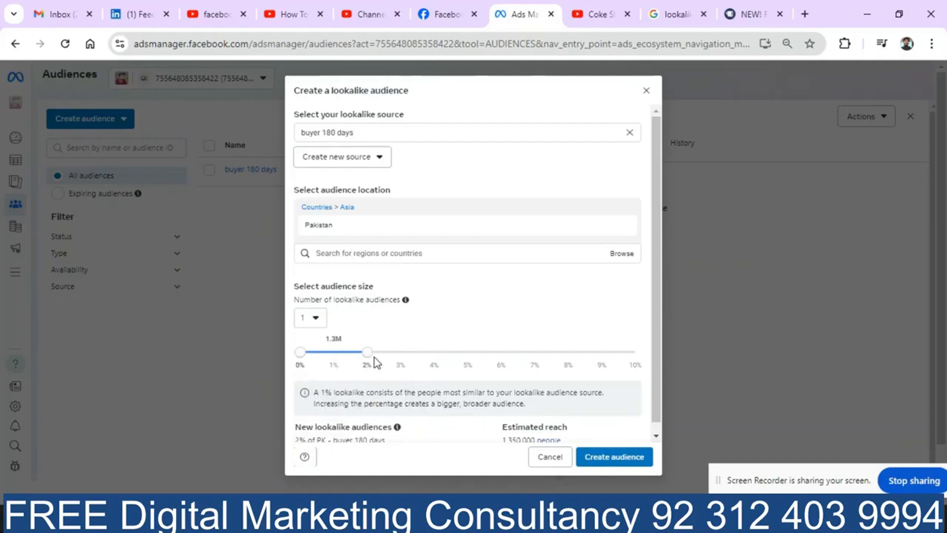
pyautogui.click(351, 356)
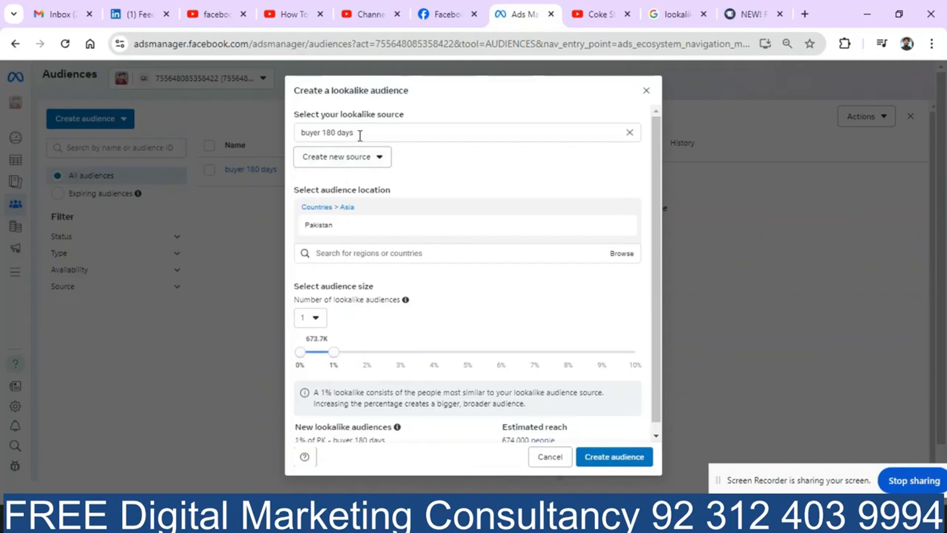
# Compare the AdEspresso article's custom-to-lookalike audience diagram with the audience size settings in Ads Manager.
pyautogui.click(744, 13)
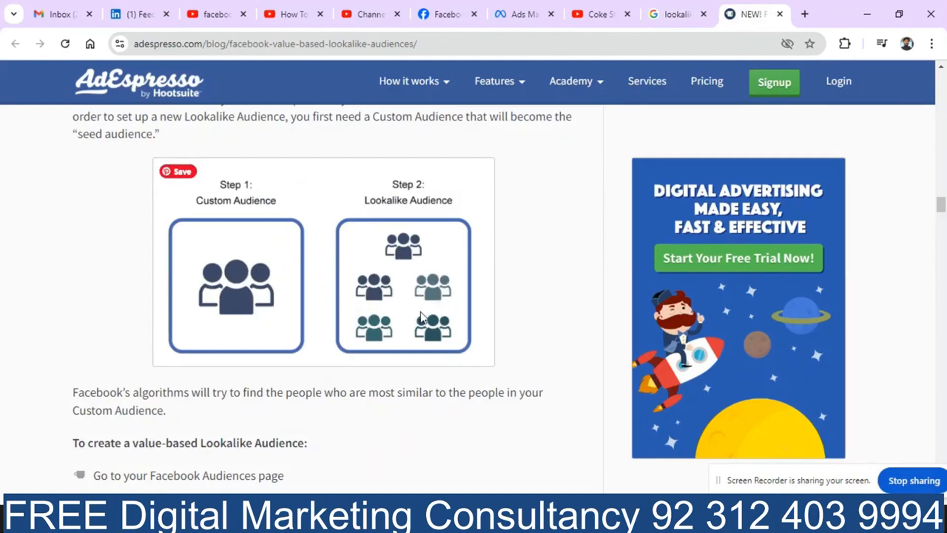
pyautogui.click(518, 12)
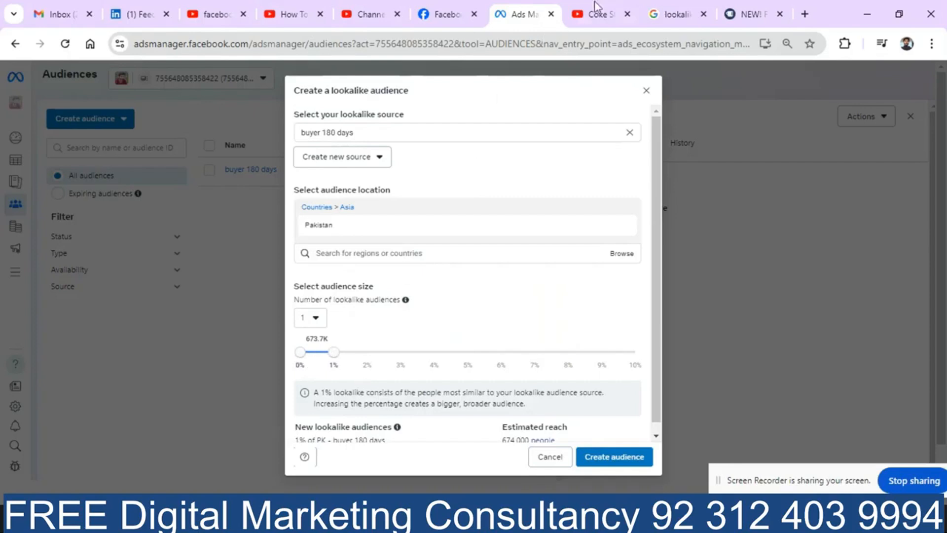
pyautogui.click(738, 16)
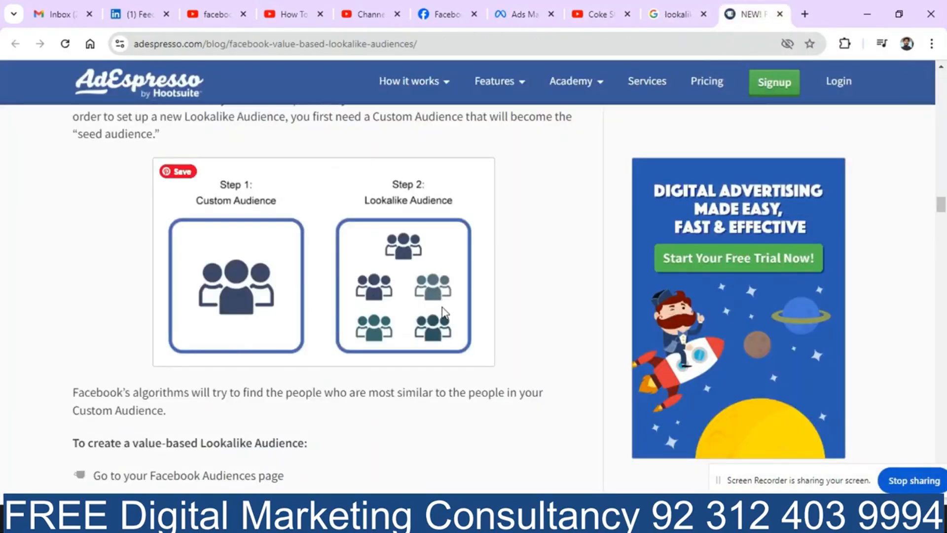
pyautogui.click(519, 16)
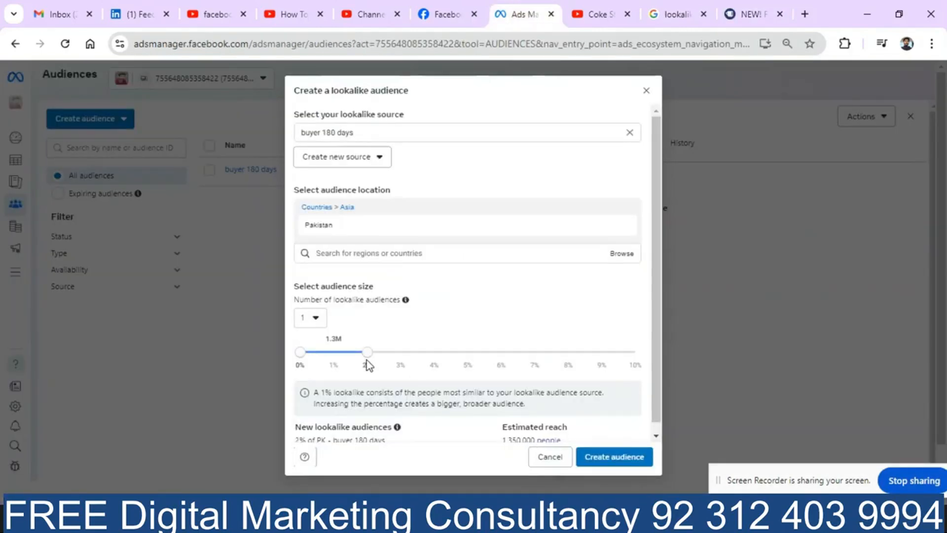
pyautogui.click(744, 17)
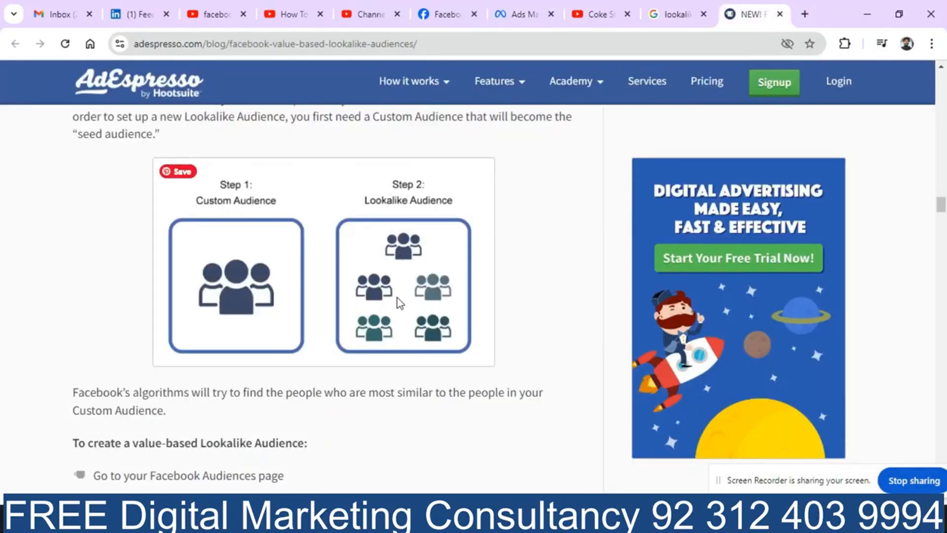
# Return to Ads Manager, set the lookalike size to 3% and create the audience.
pyautogui.click(512, 18)
pyautogui.moveTo(367, 353); pyautogui.dragTo(400, 360)
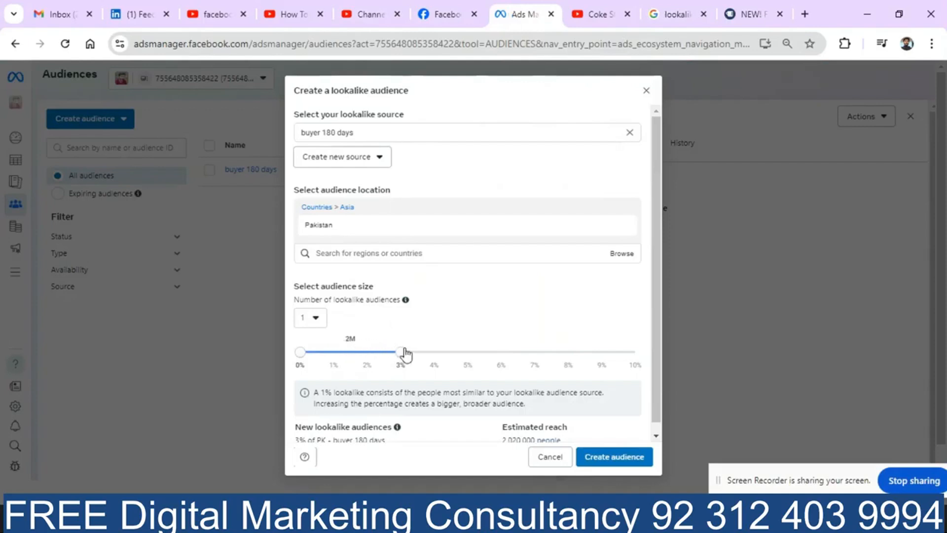
pyautogui.click(738, 16)
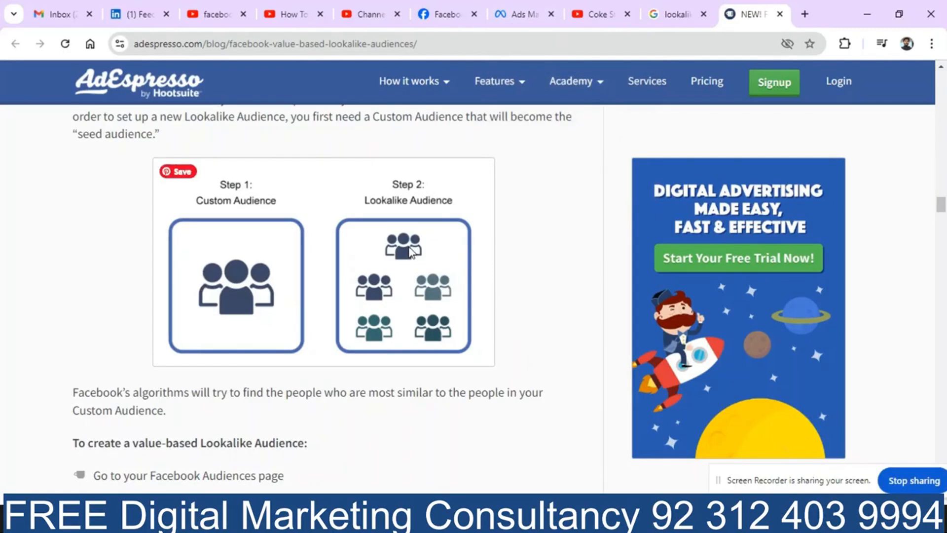
pyautogui.click(513, 15)
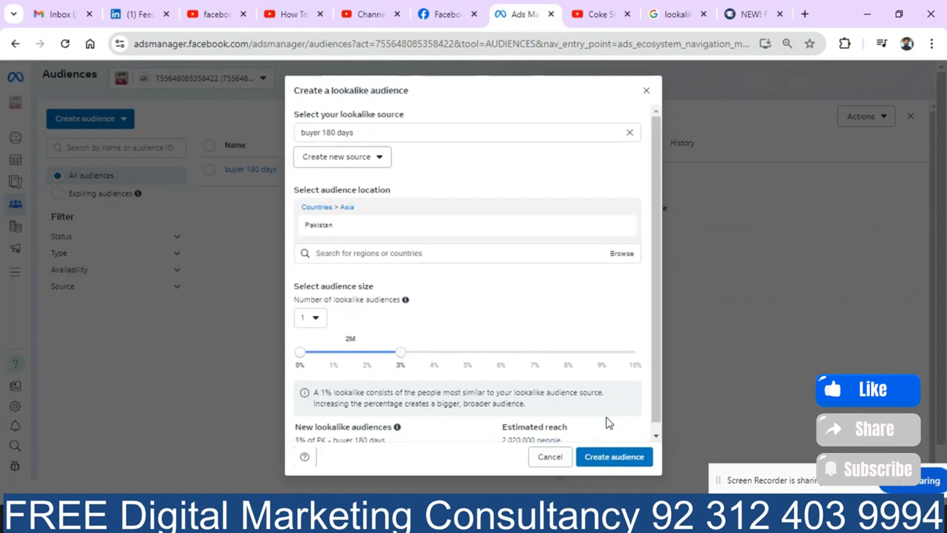
pyautogui.click(615, 457)
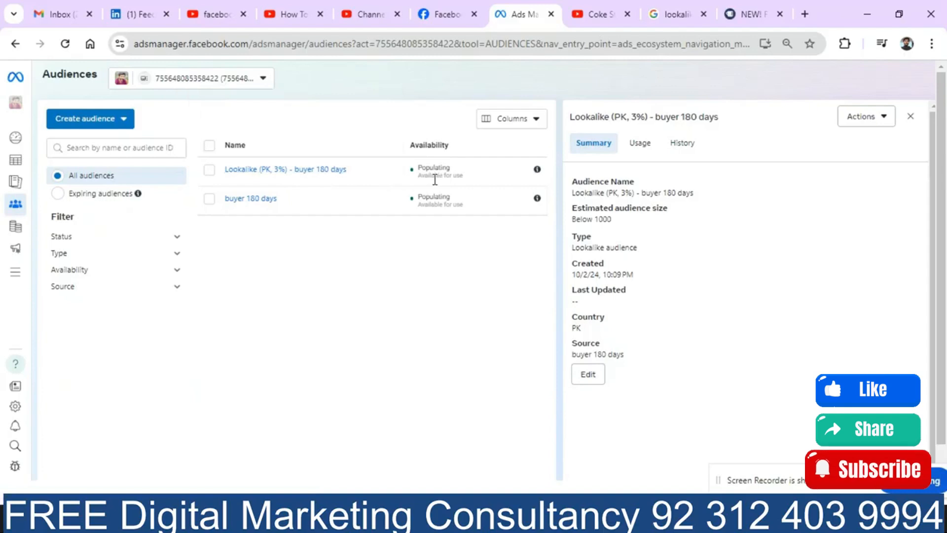
# Go to the campaigns overview and create a new auction campaign with the Awareness objective.
pyautogui.click(16, 140)
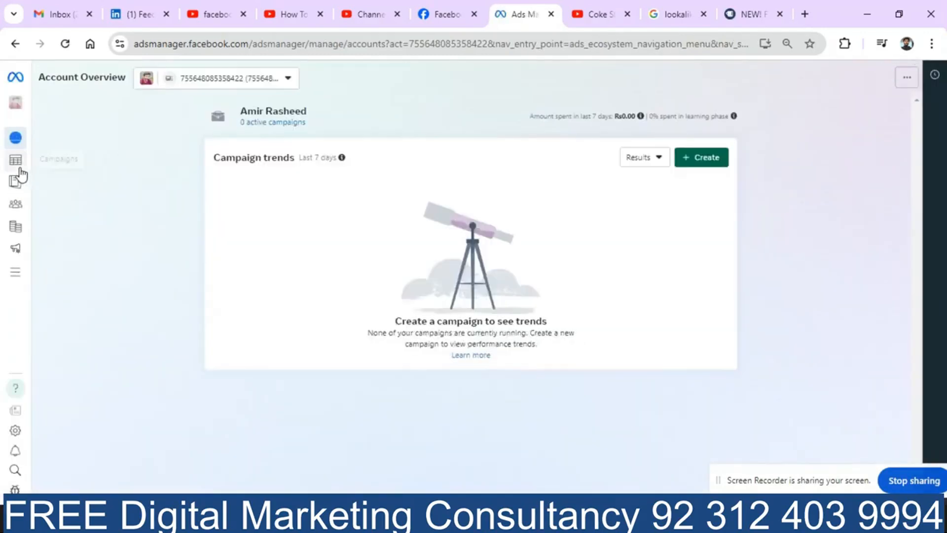
pyautogui.click(19, 163)
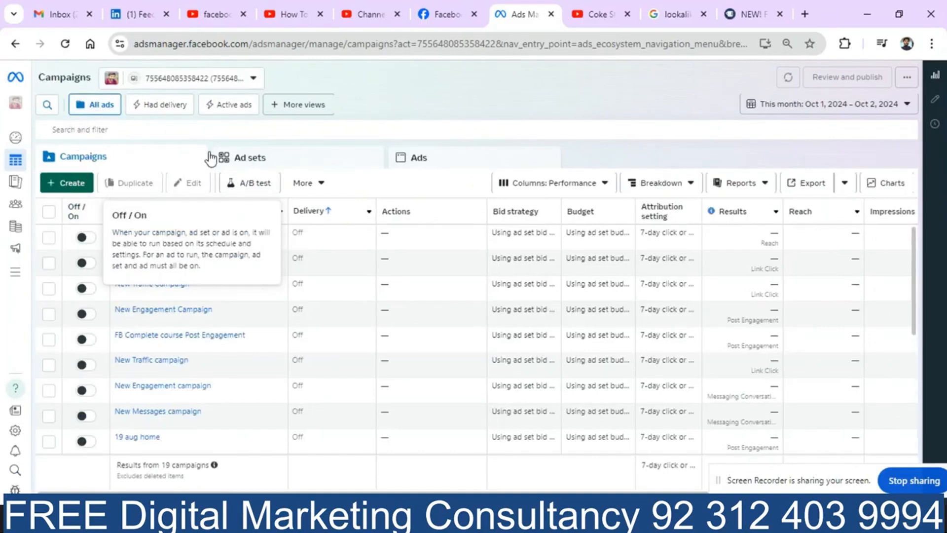
pyautogui.click(63, 186)
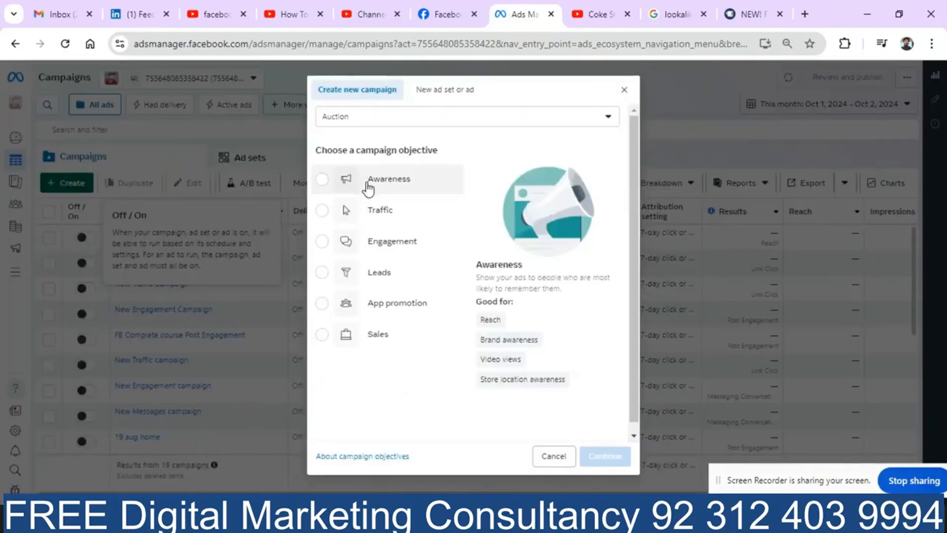
pyautogui.click(367, 187)
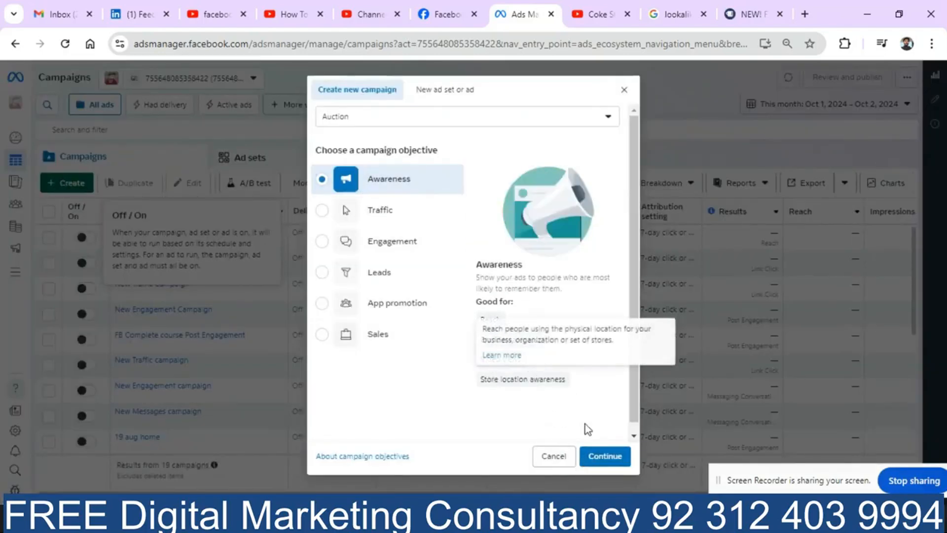
pyautogui.click(597, 456)
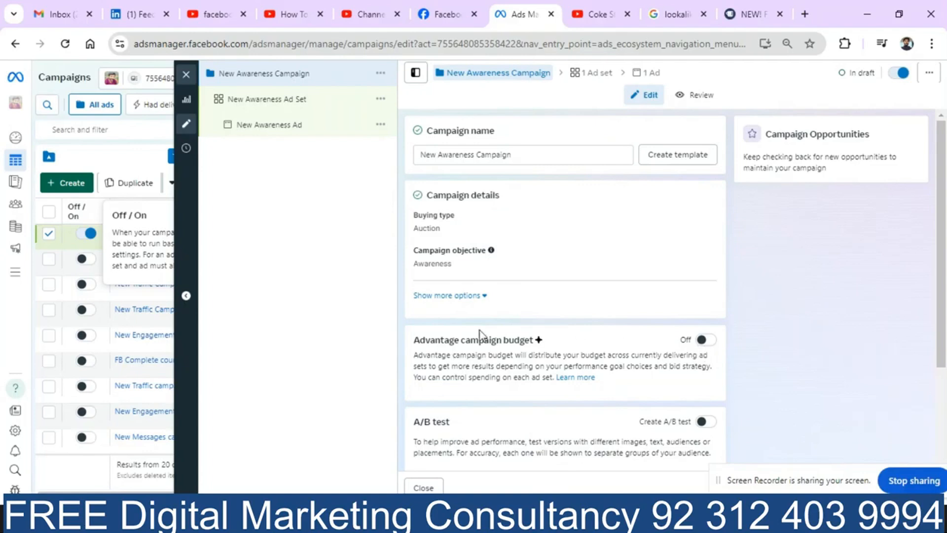
# Open the New Awareness Ad Set and switch its audience section to the original audience options.
pyautogui.click(294, 103)
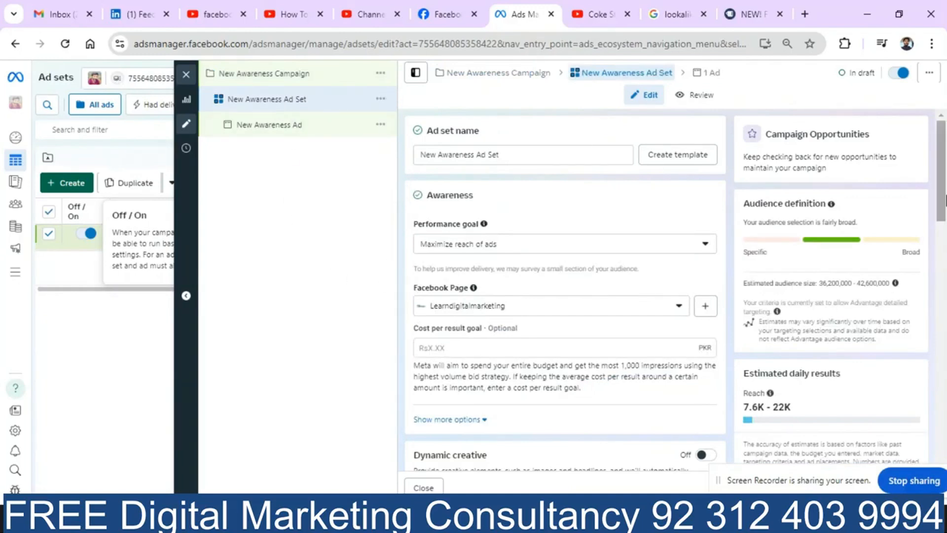
pyautogui.moveTo(942, 200); pyautogui.dragTo(945, 401)
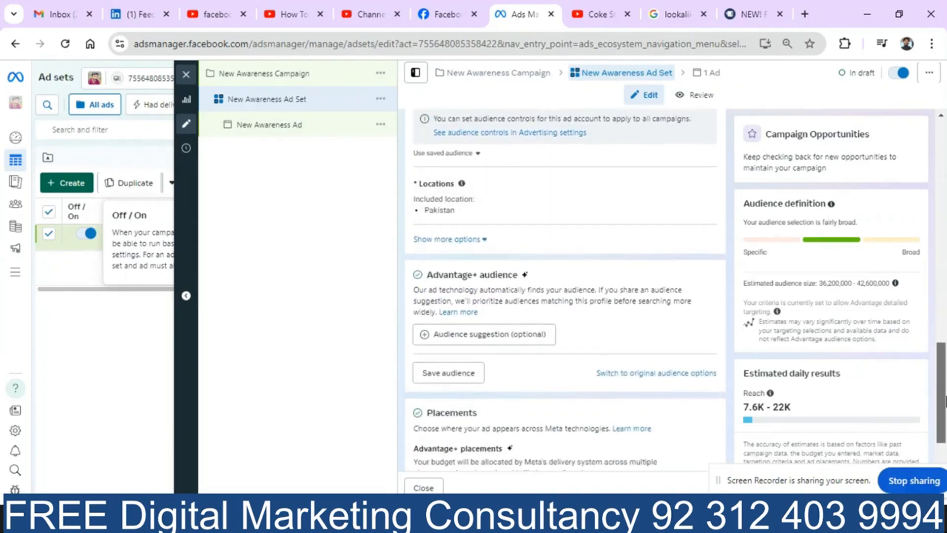
pyautogui.click(661, 373)
pyautogui.click(487, 293)
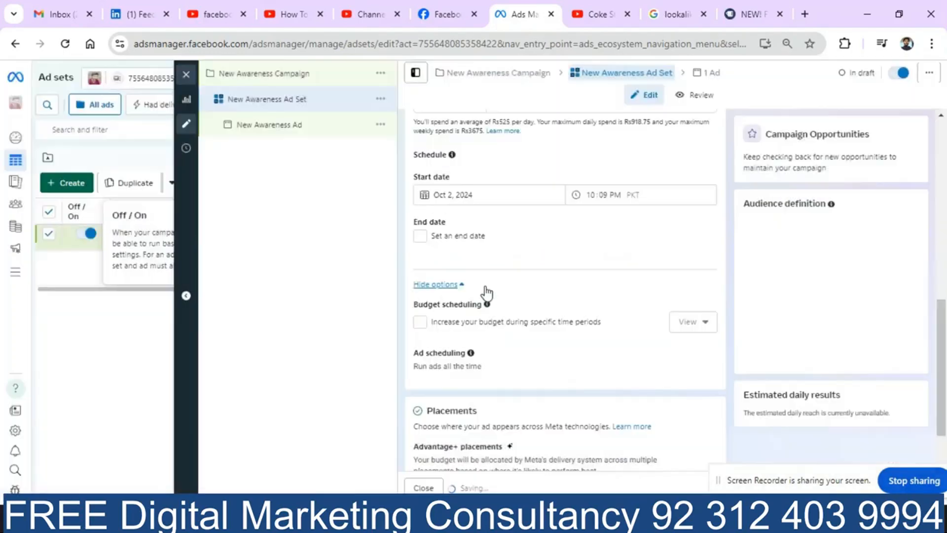
pyautogui.moveTo(943, 305); pyautogui.dragTo(943, 388)
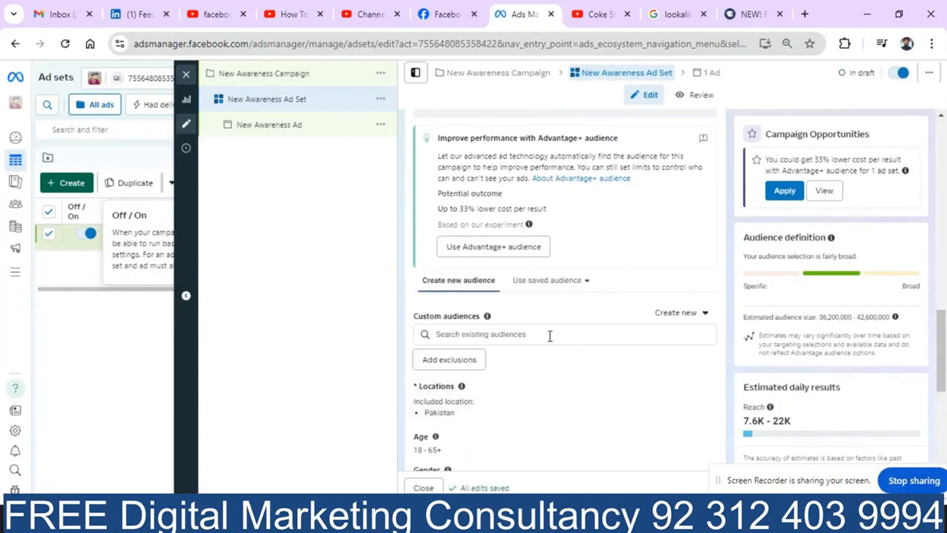
# Include the "Lookalike (PK, 3%) - buyer 180 days" audience in the ad set and revisit the AdEspresso audience diagram.
pyautogui.click(461, 334)
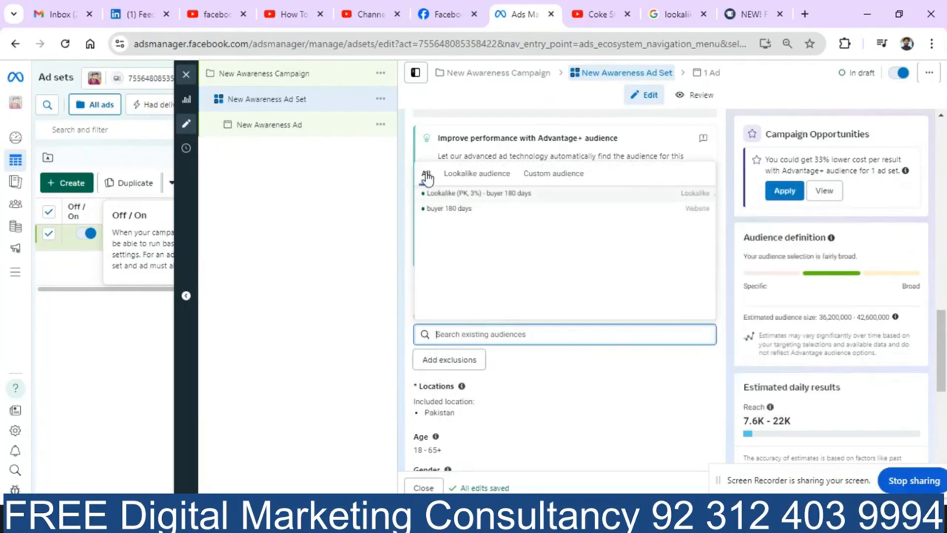
pyautogui.moveTo(442, 221)
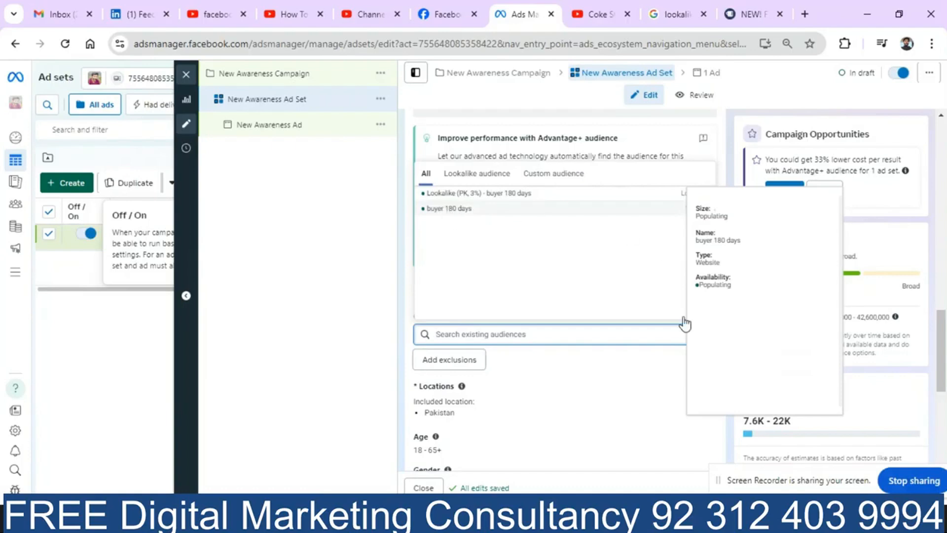
pyautogui.click(574, 177)
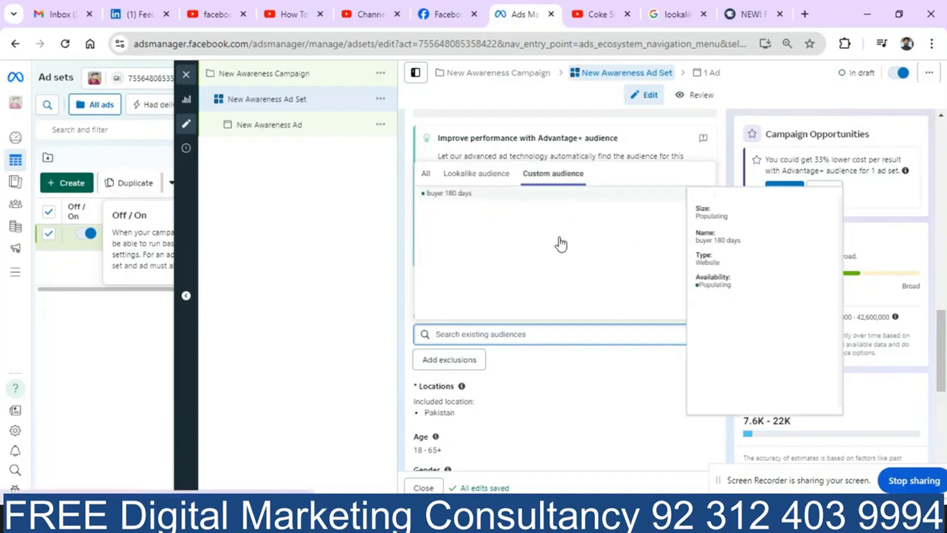
pyautogui.click(480, 175)
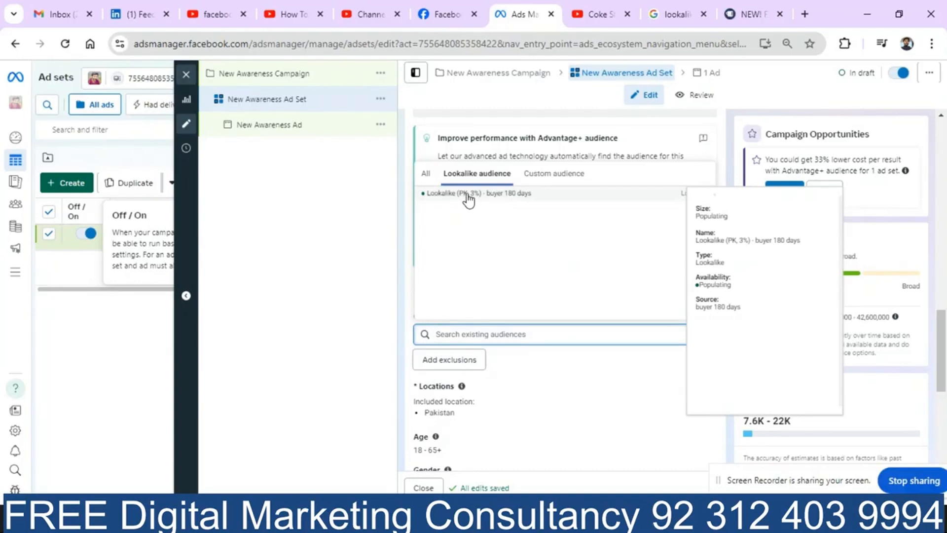
pyautogui.click(467, 194)
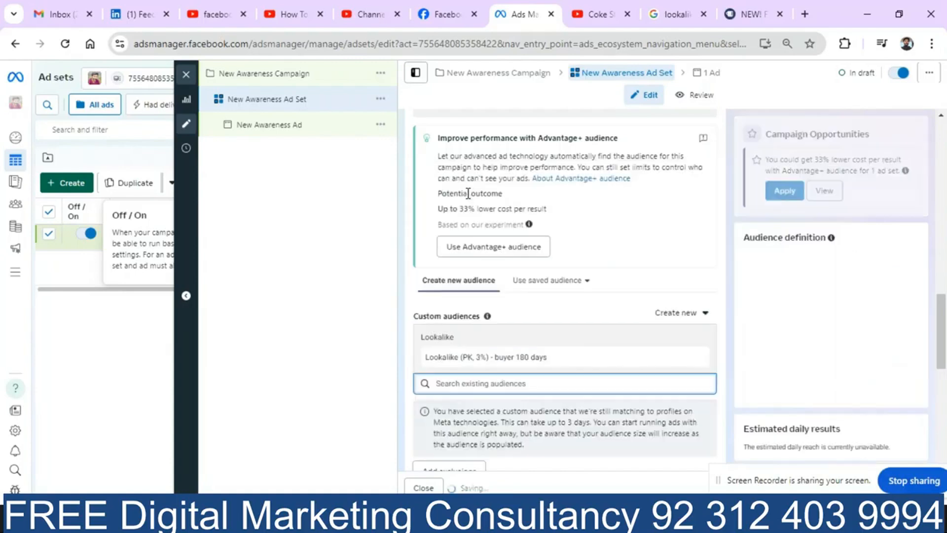
pyautogui.click(316, 364)
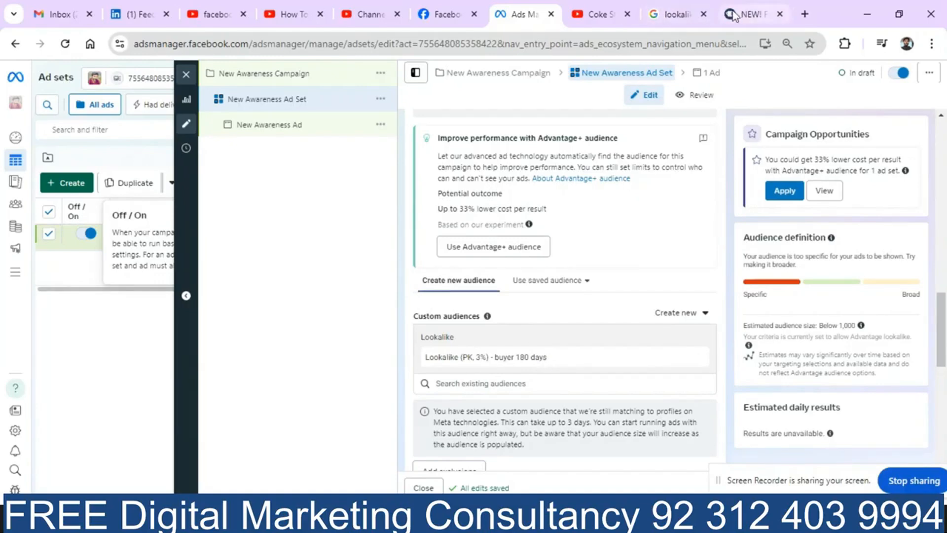
pyautogui.click(750, 14)
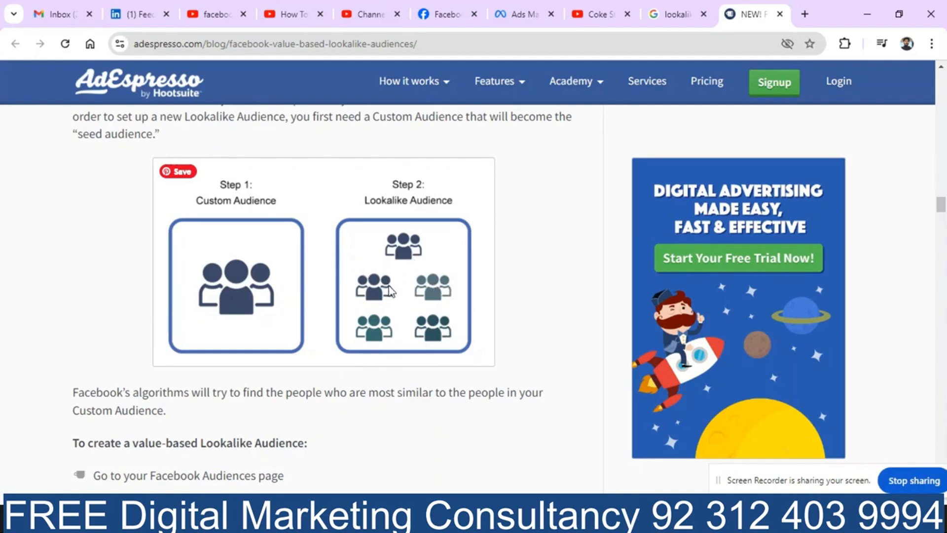
pyautogui.click(516, 18)
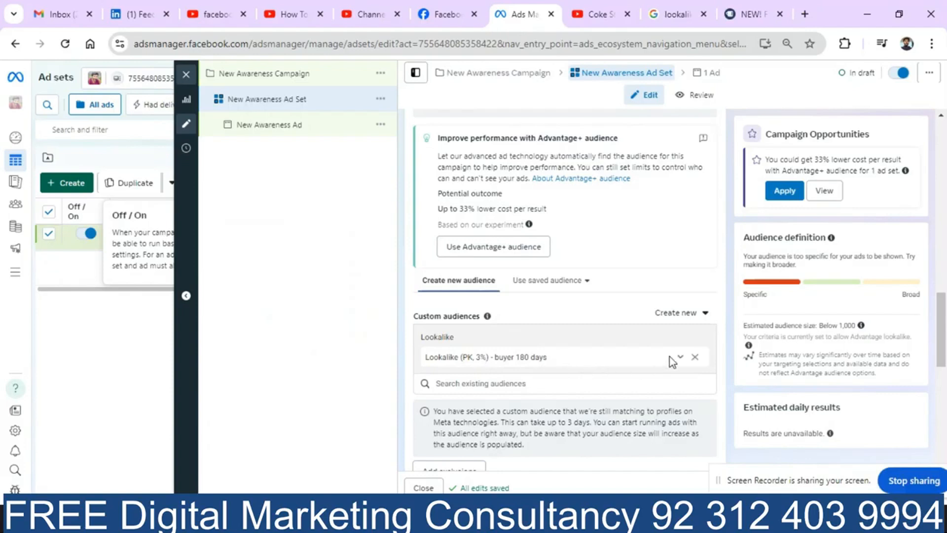
# Replace the lookalike audience in the ad set with the "buyer 180 days" custom audience and review the targeting section.
pyautogui.click(695, 358)
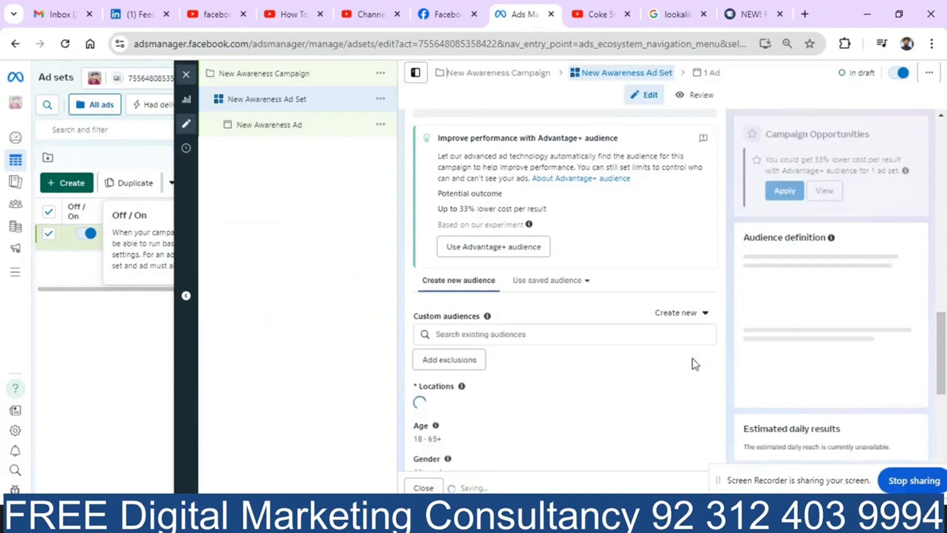
pyautogui.click(578, 336)
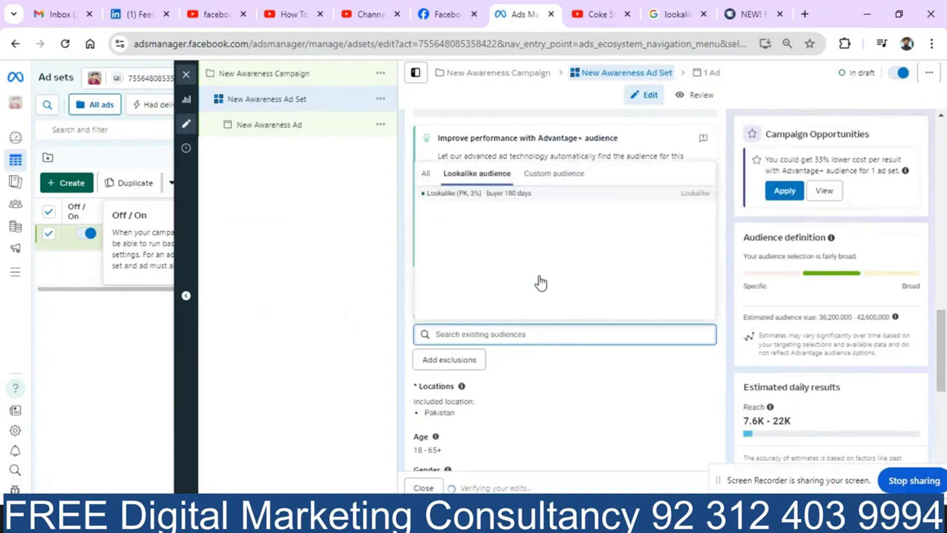
pyautogui.click(562, 175)
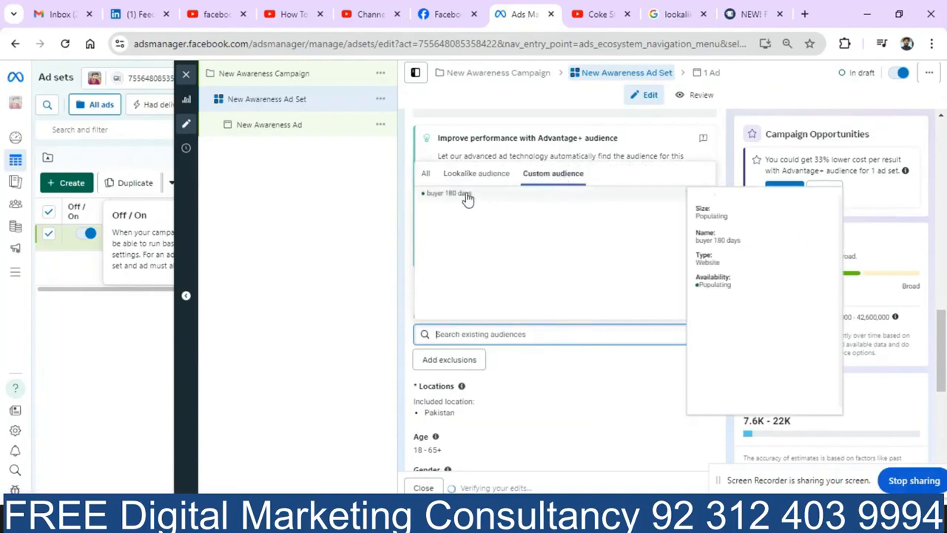
pyautogui.click(468, 199)
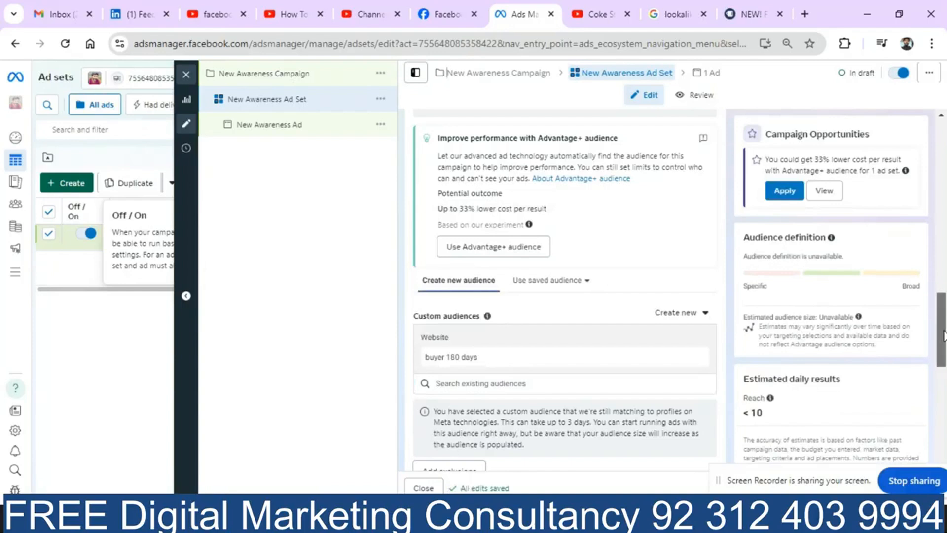
pyautogui.moveTo(944, 330); pyautogui.dragTo(946, 353)
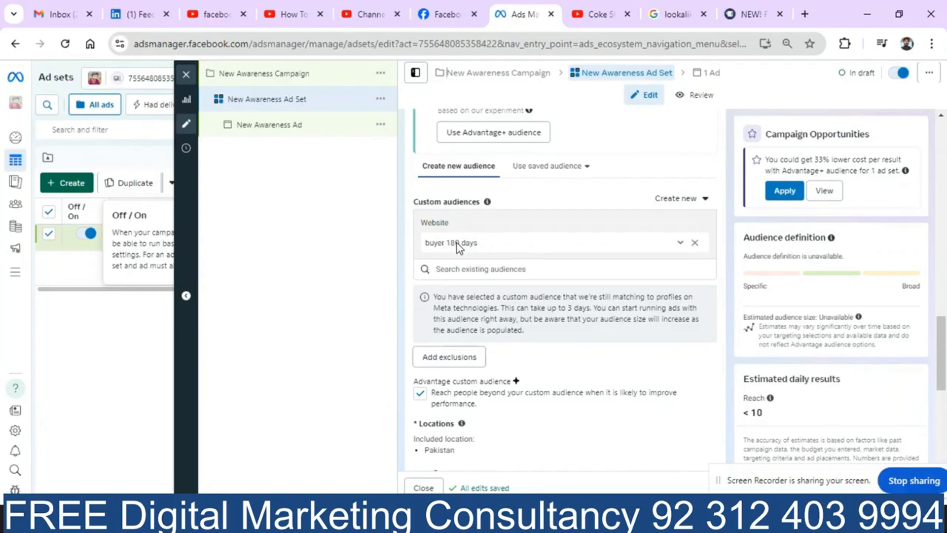
# Close the ad set editor without publishing the draft items and go to the Audiences page.
pyautogui.click(186, 75)
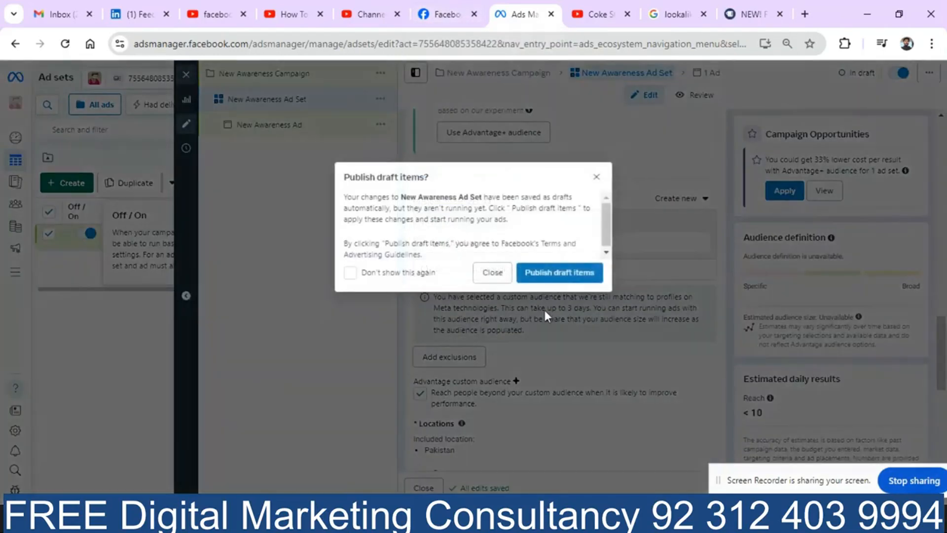
pyautogui.click(489, 273)
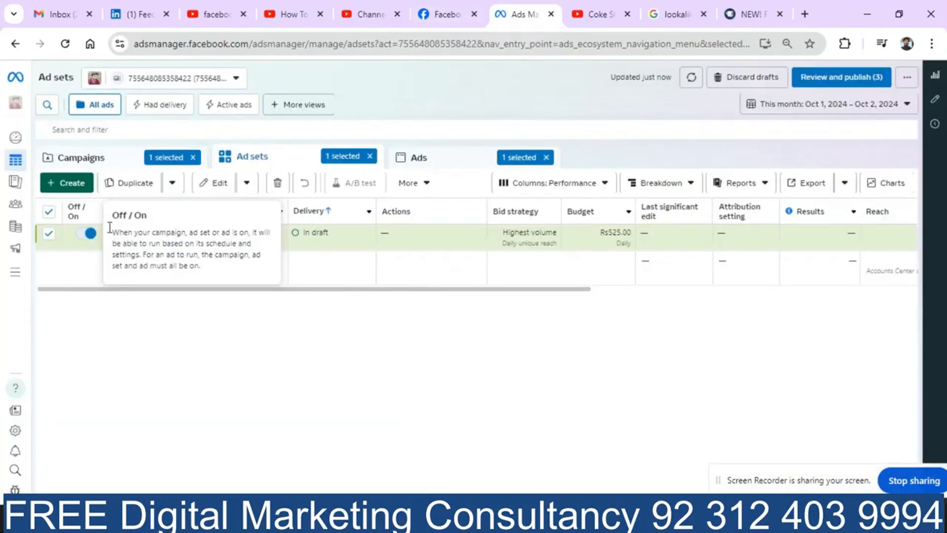
pyautogui.click(26, 210)
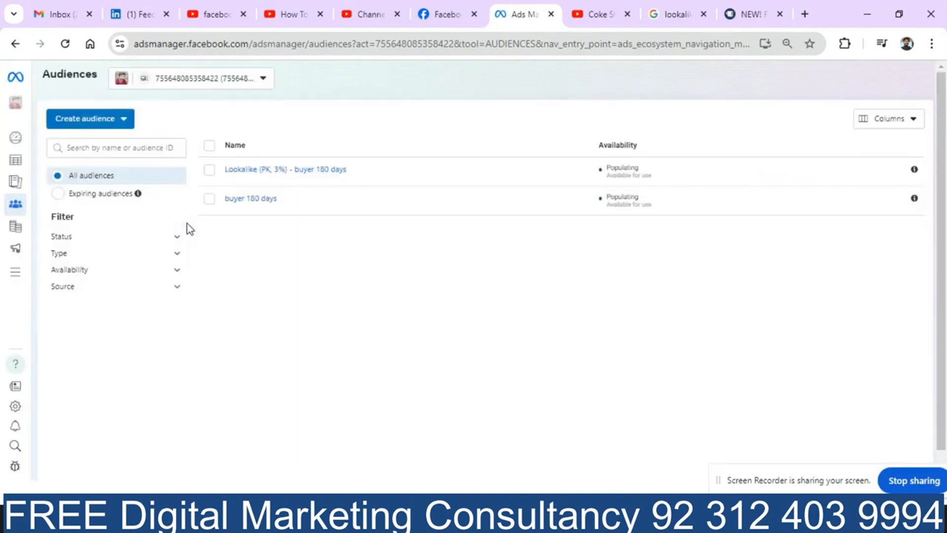
# Start a new custom audience with Website as its source.
pyautogui.click(98, 123)
pyautogui.click(100, 147)
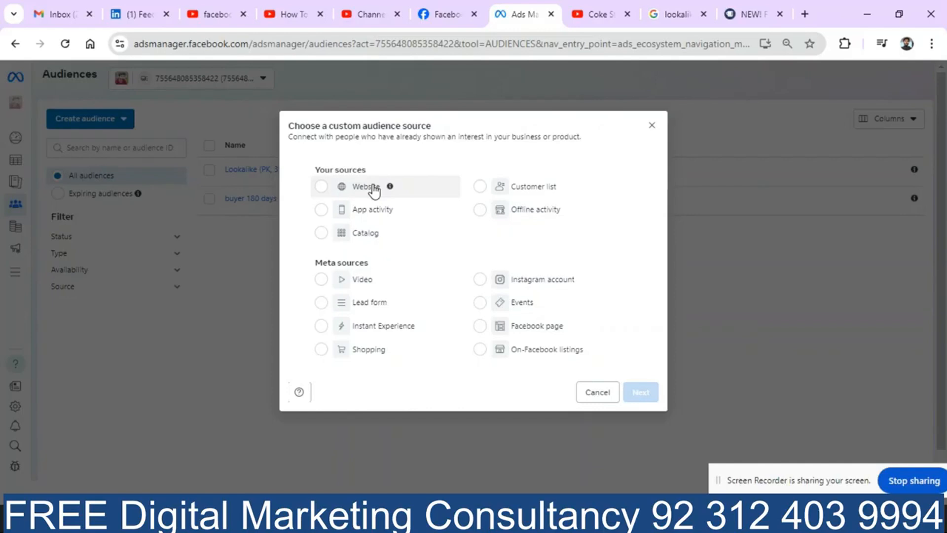
pyautogui.click(374, 189)
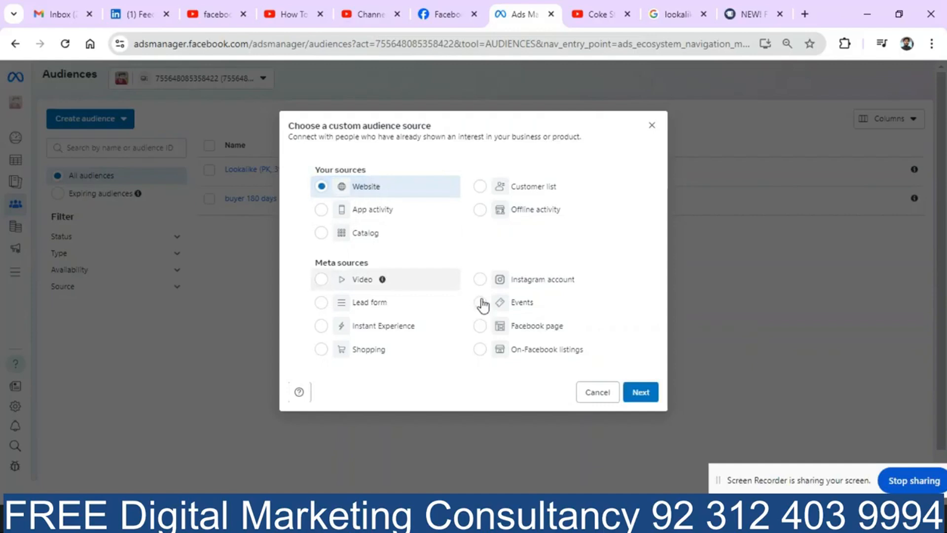
pyautogui.click(639, 393)
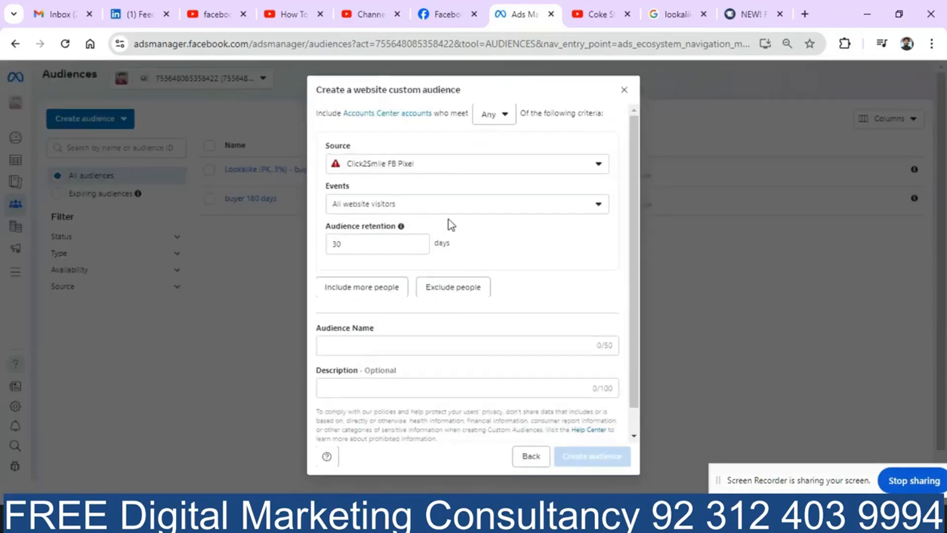
# Target people who visited specific web pages with a URL "equals" condition, and set the audience retention to 180 days.
pyautogui.click(438, 207)
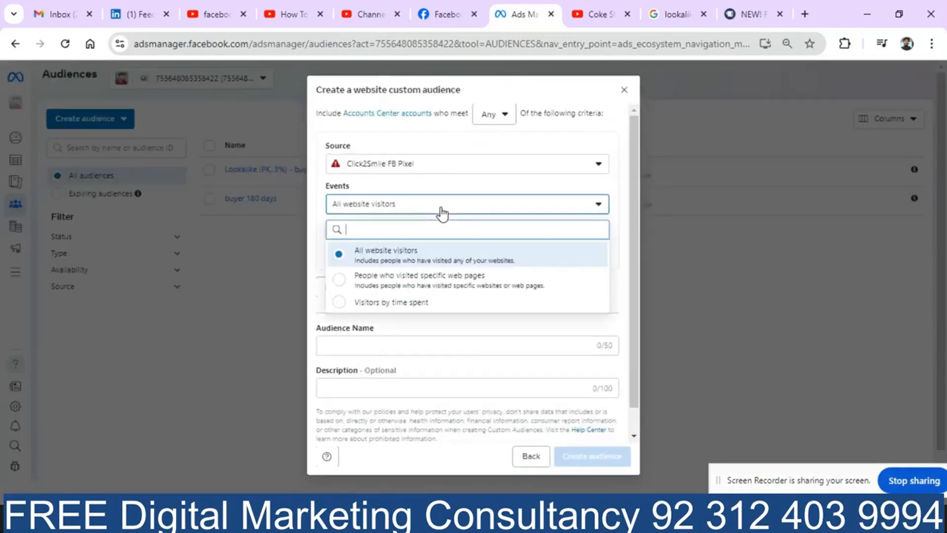
pyautogui.click(437, 286)
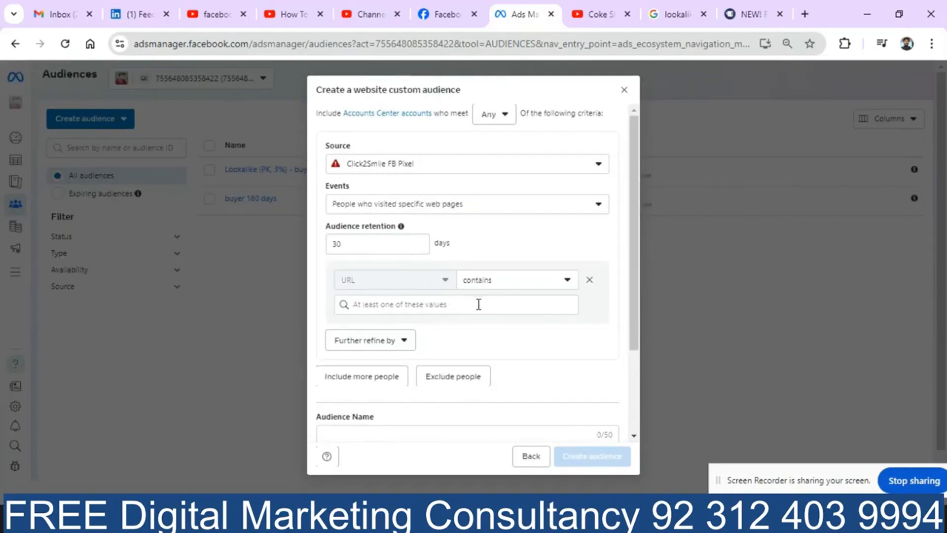
pyautogui.click(497, 286)
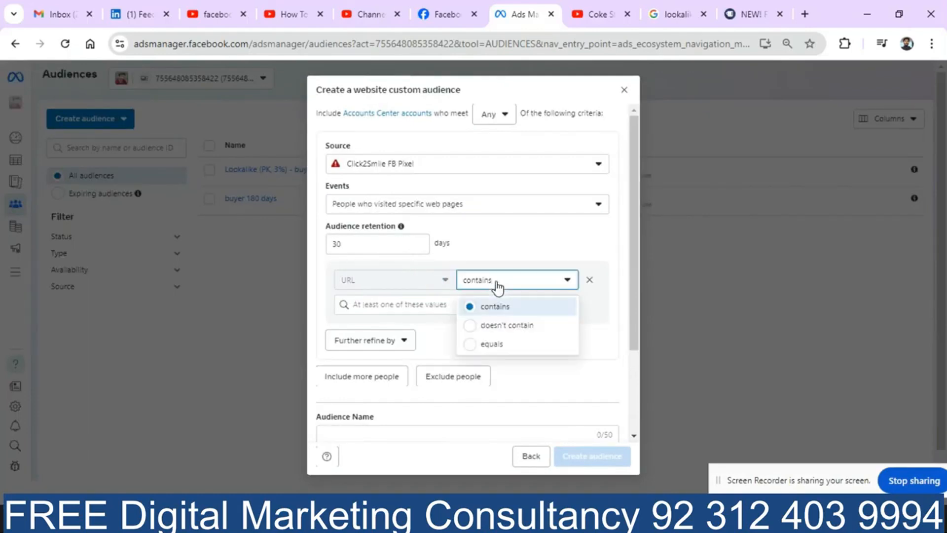
pyautogui.click(507, 344)
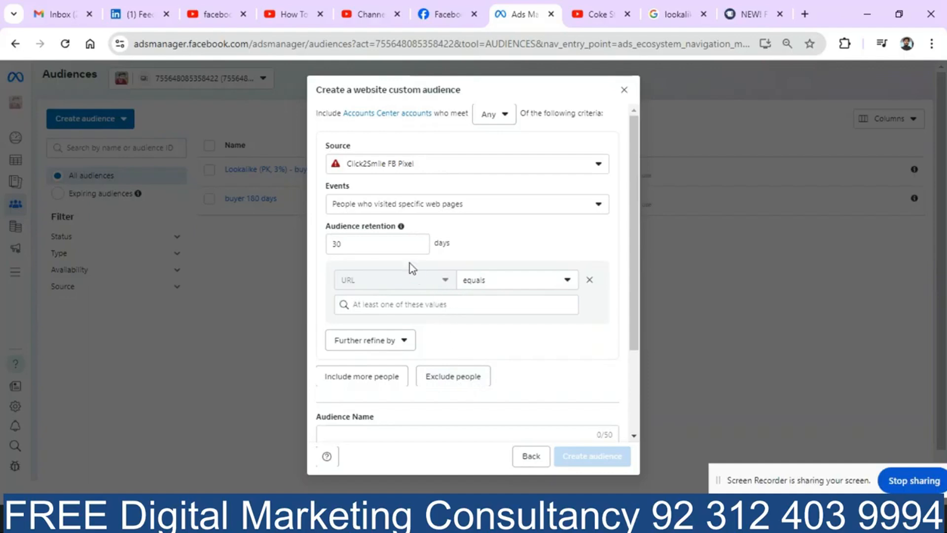
pyautogui.click(400, 243)
pyautogui.press('BackSpace')
pyautogui.press('BackSpace')
pyautogui.write('180')
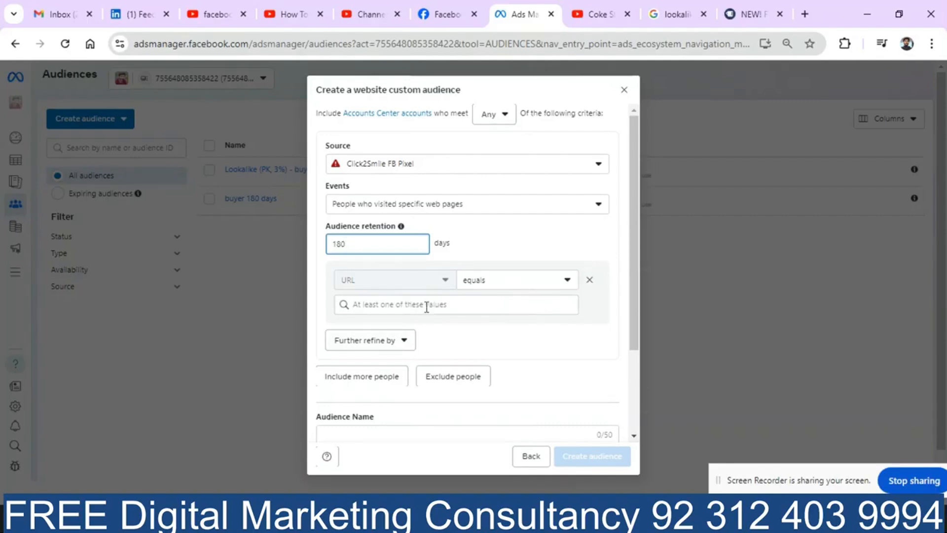
# Add a second inclusion group to the website audience and review the further refinement options of the first group.
pyautogui.click(636, 344)
pyautogui.moveTo(636, 344); pyautogui.dragTo(642, 363)
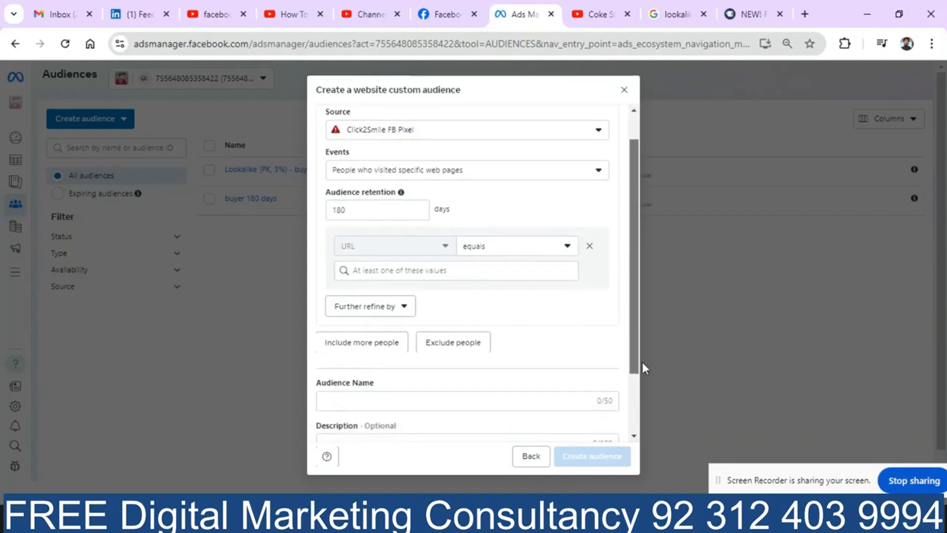
pyautogui.click(422, 270)
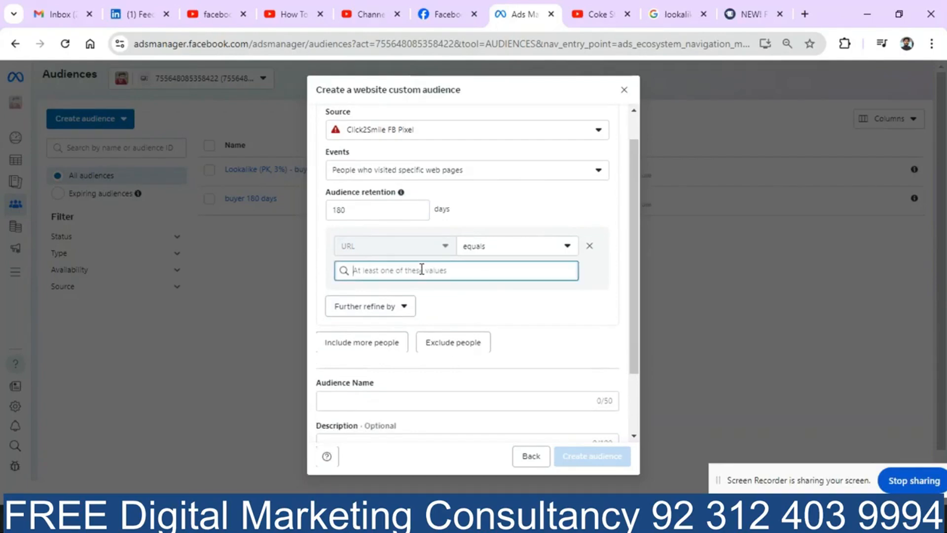
pyautogui.click(375, 346)
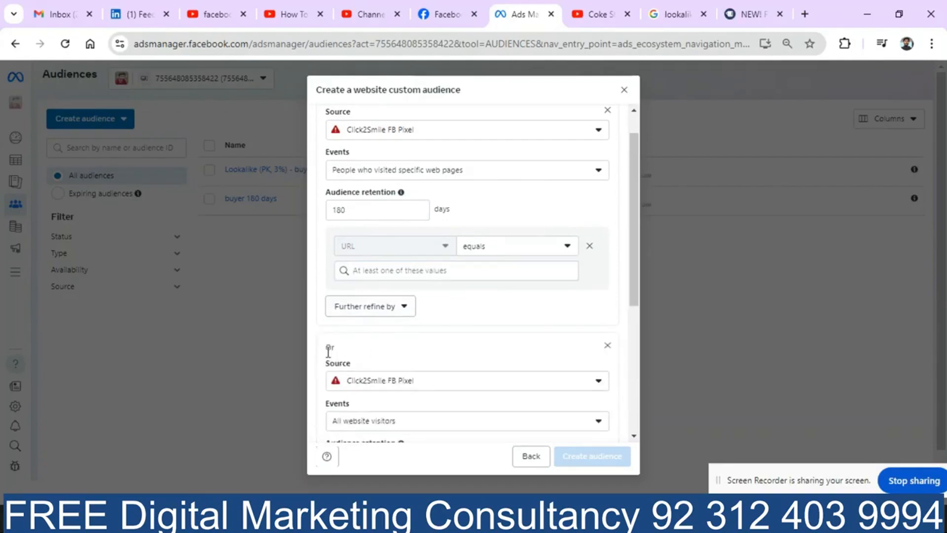
pyautogui.click(384, 313)
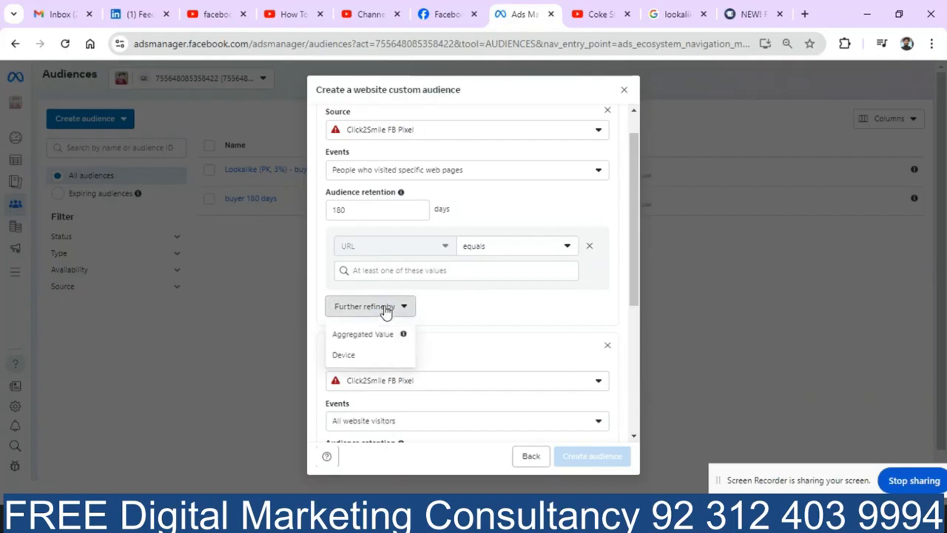
pyautogui.click(386, 312)
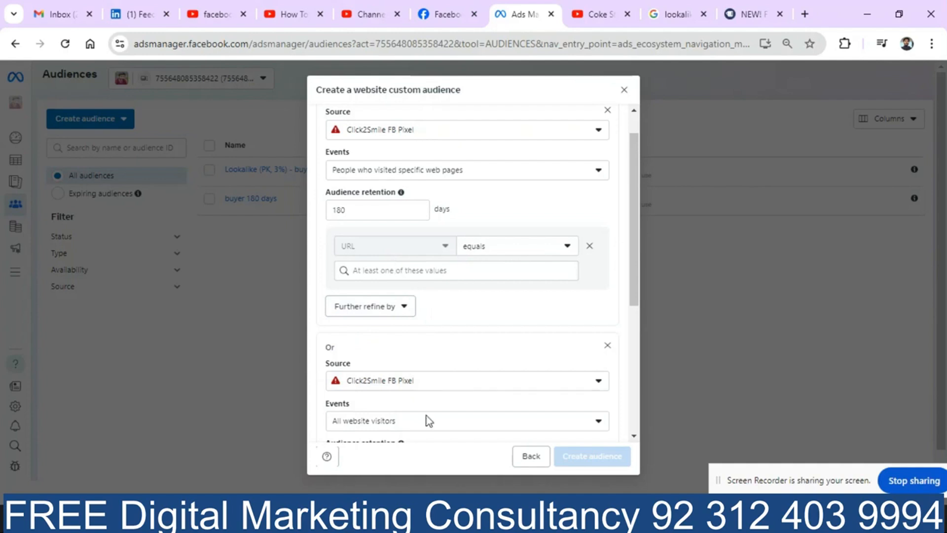
pyautogui.click(634, 435)
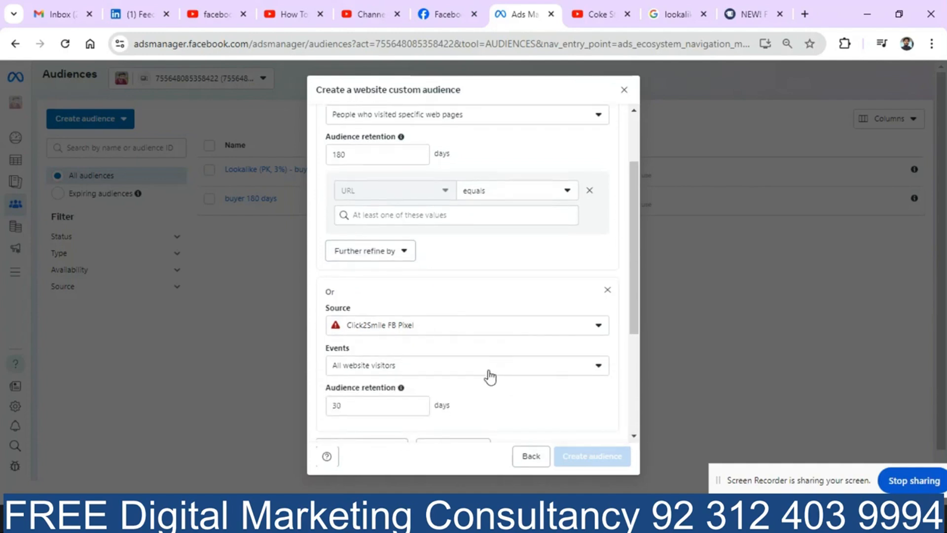
pyautogui.click(634, 435)
pyautogui.click(634, 436)
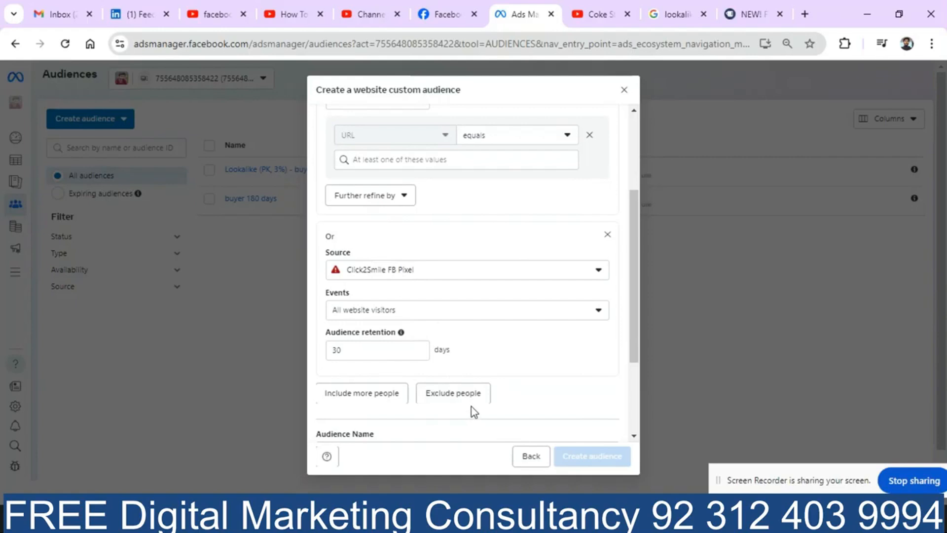
pyautogui.scroll(3, 636, 137)
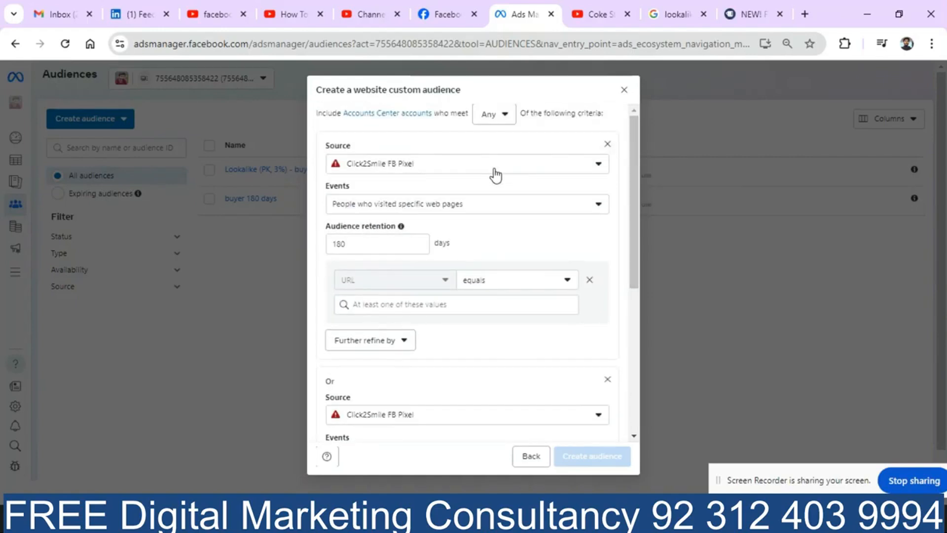
# Change the first group's event to Visitors by time spent with the 25% percentile.
pyautogui.click(468, 204)
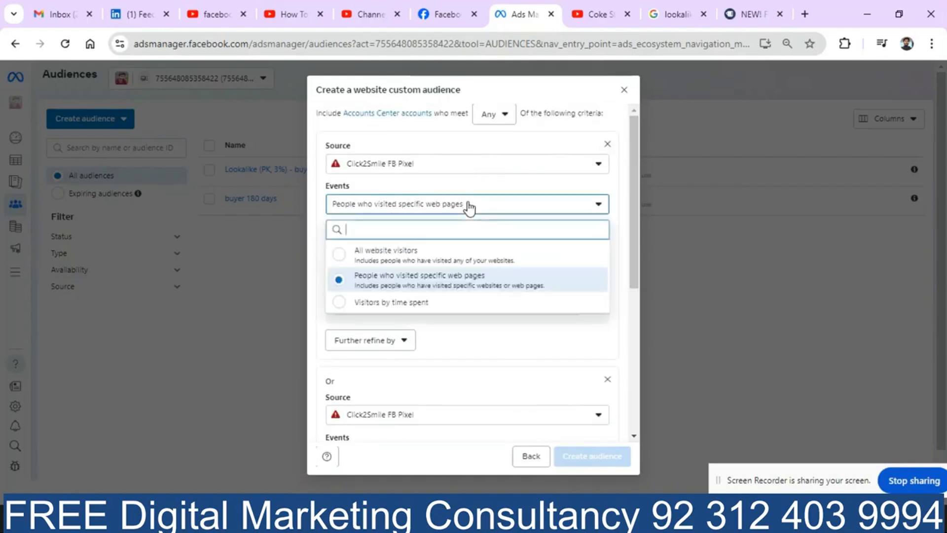
pyautogui.click(401, 303)
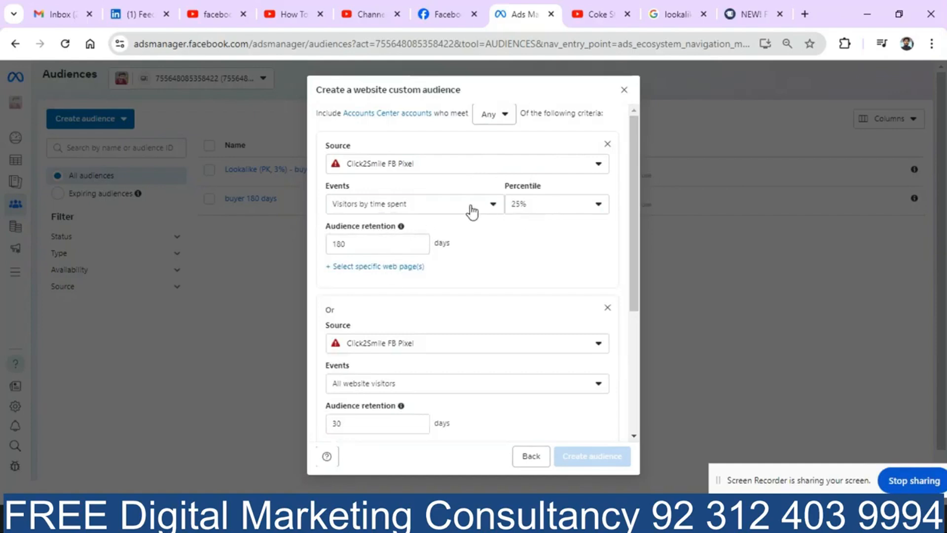
pyautogui.click(575, 208)
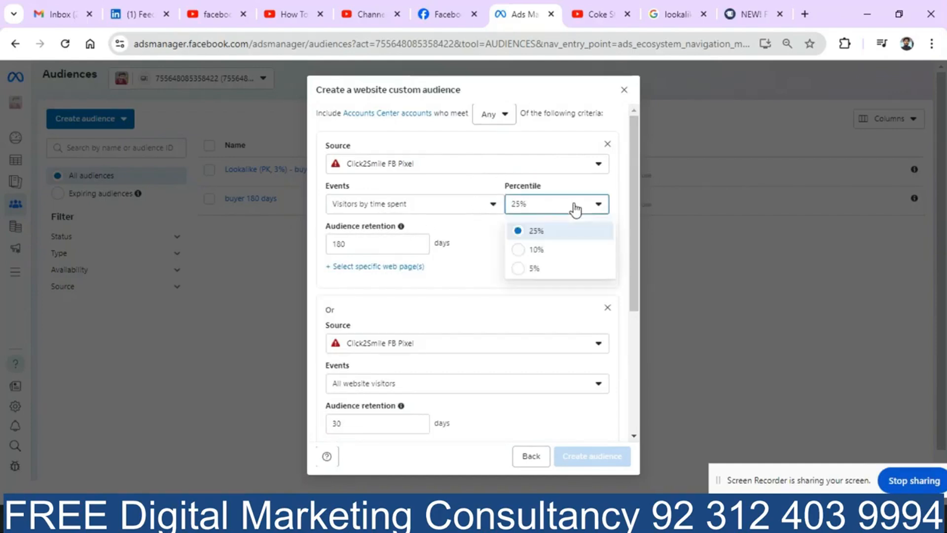
pyautogui.click(575, 235)
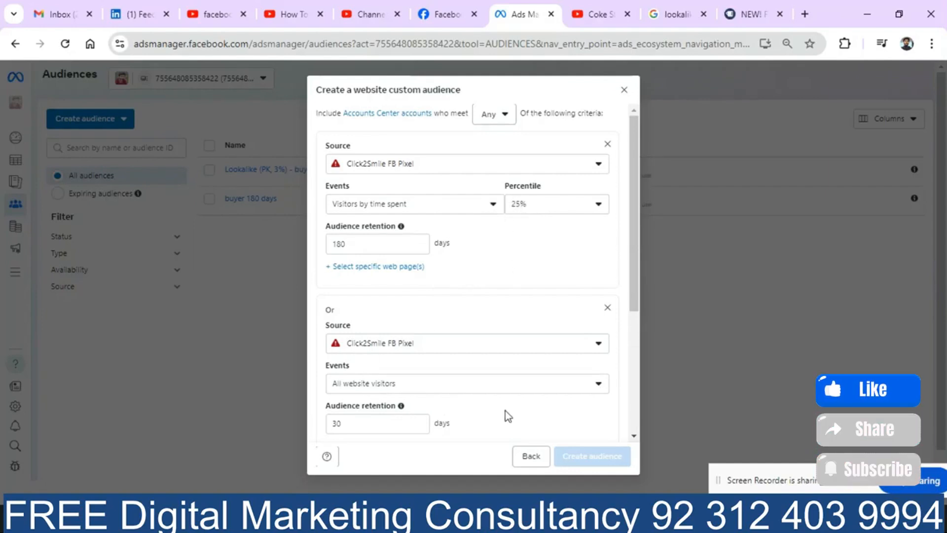
# Return to the source selection, examine the engagement types offered for a Video custom audience, and close the form.
pyautogui.click(531, 457)
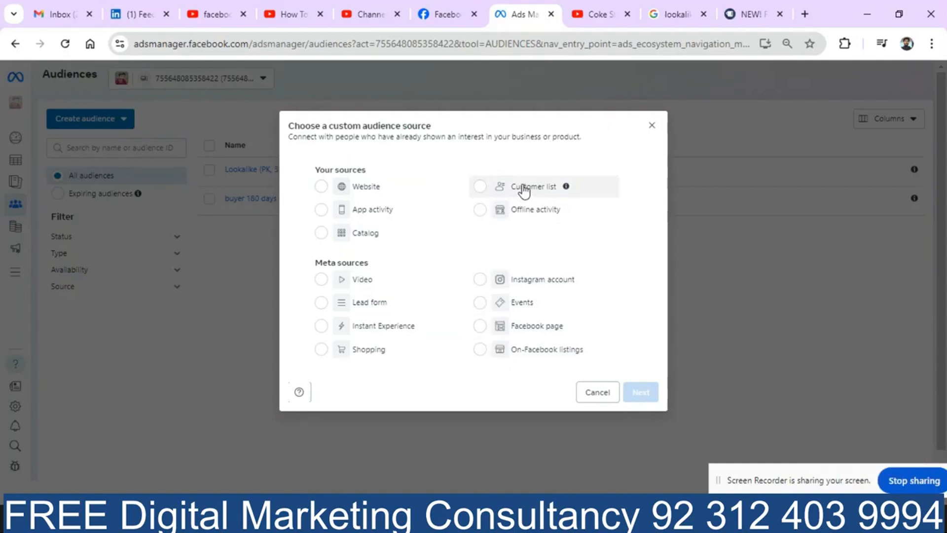
pyautogui.click(363, 287)
pyautogui.click(638, 392)
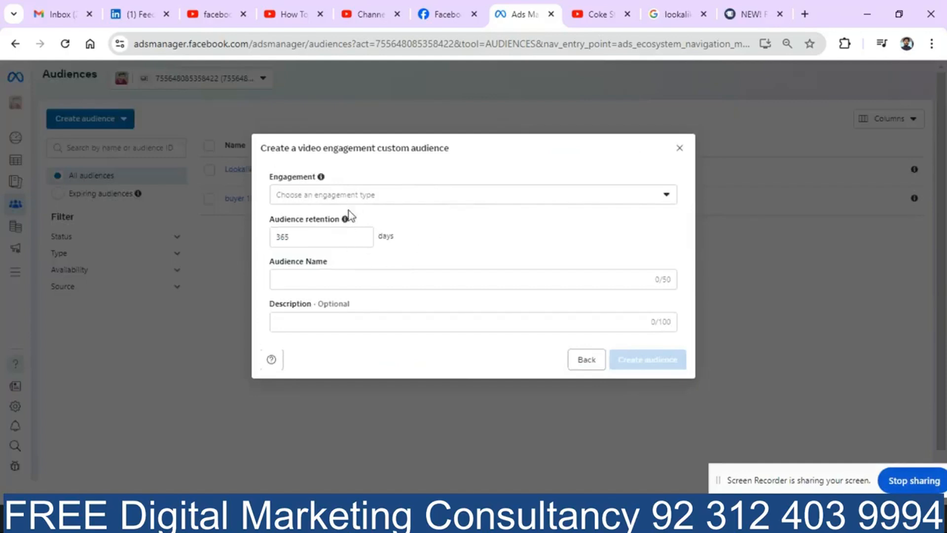
pyautogui.click(376, 200)
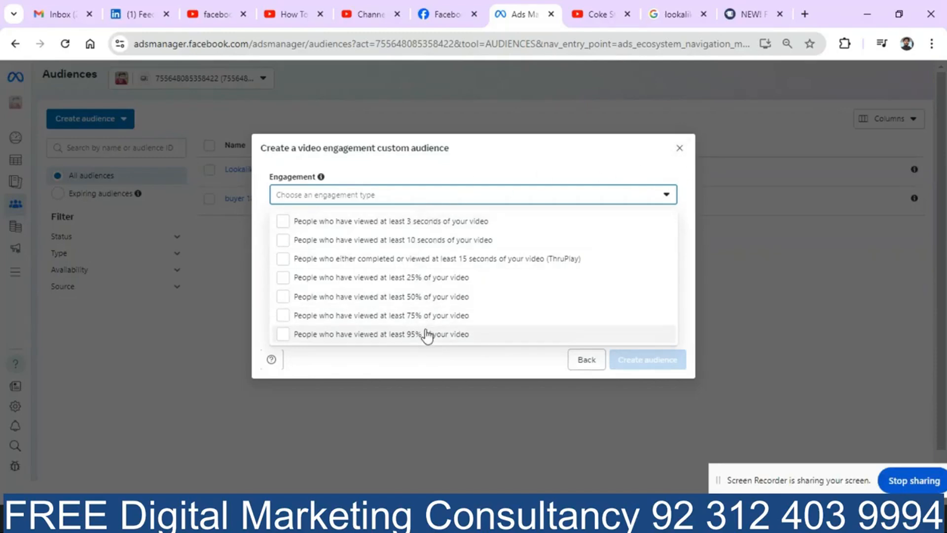
pyautogui.click(680, 148)
# Start a new custom audience with Instagram account as its source.
pyautogui.click(85, 121)
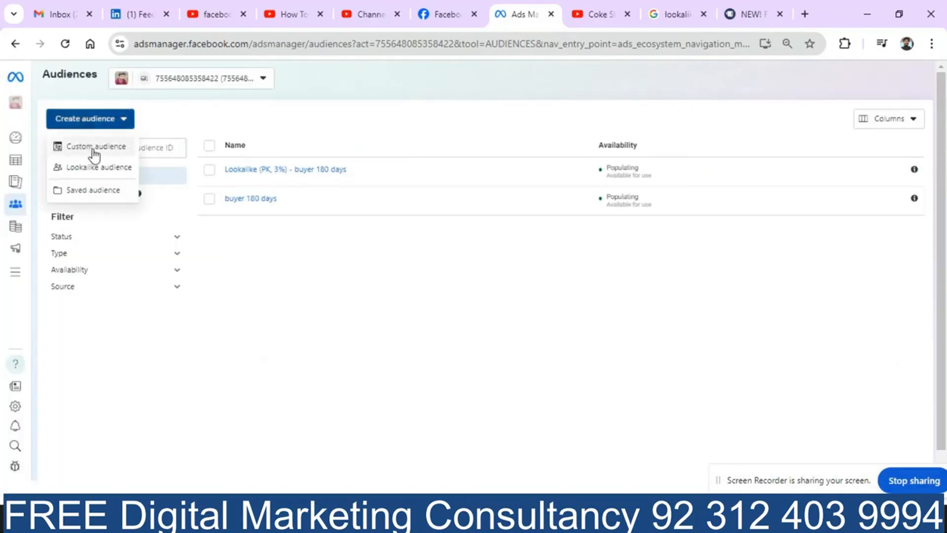
pyautogui.click(98, 146)
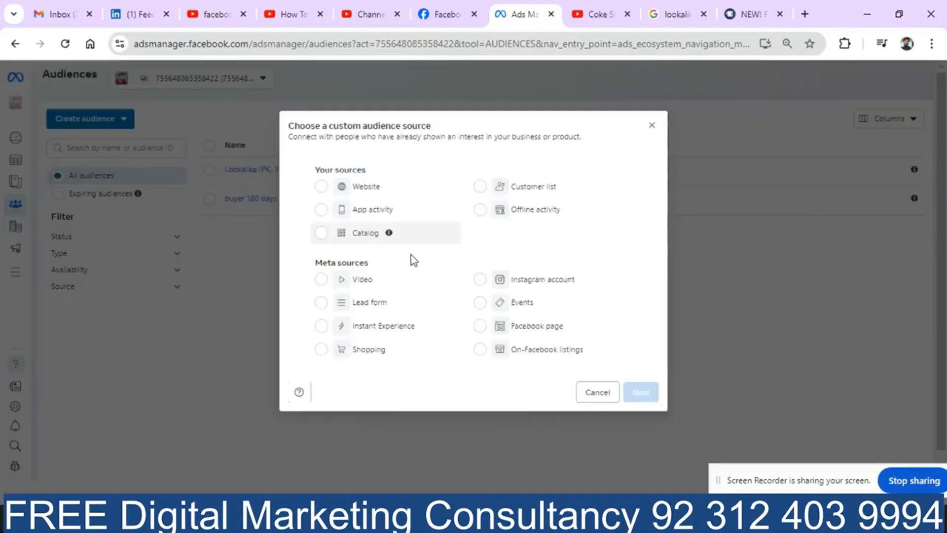
pyautogui.click(523, 284)
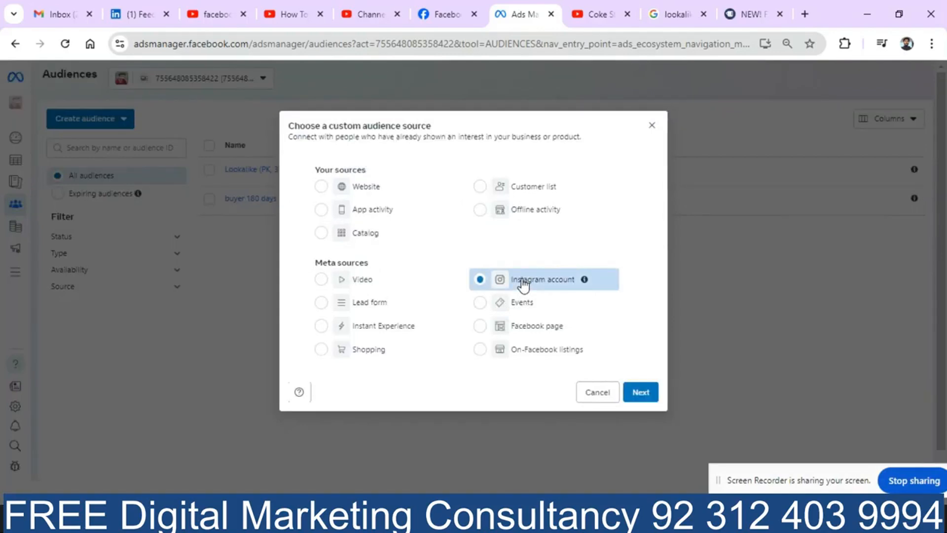
pyautogui.click(639, 394)
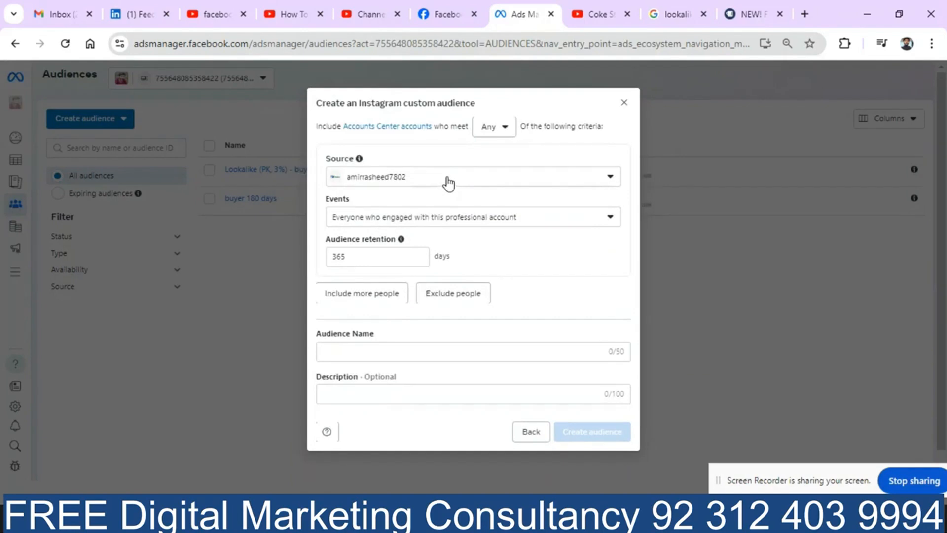
# Examine the engagement events offered for the Instagram custom audience and go back to the source selection.
pyautogui.click(452, 216)
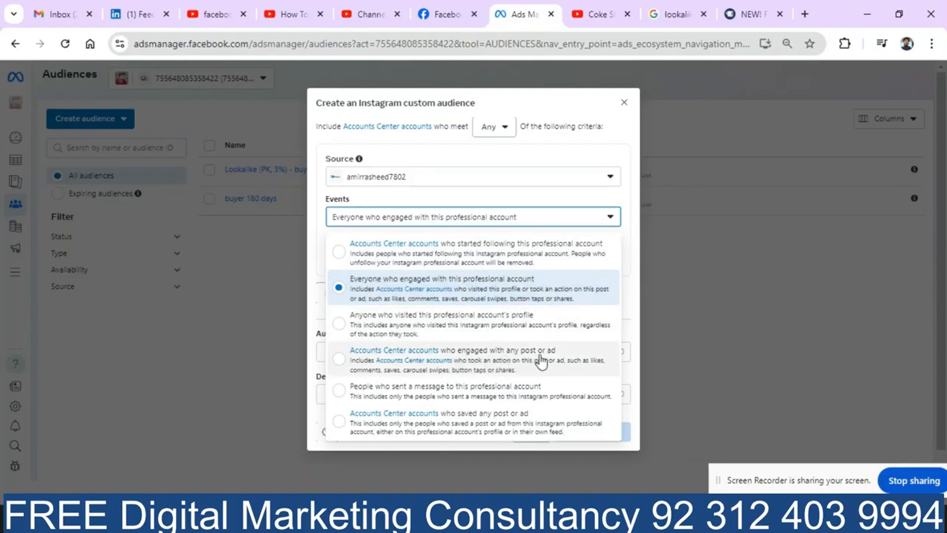
pyautogui.click(453, 168)
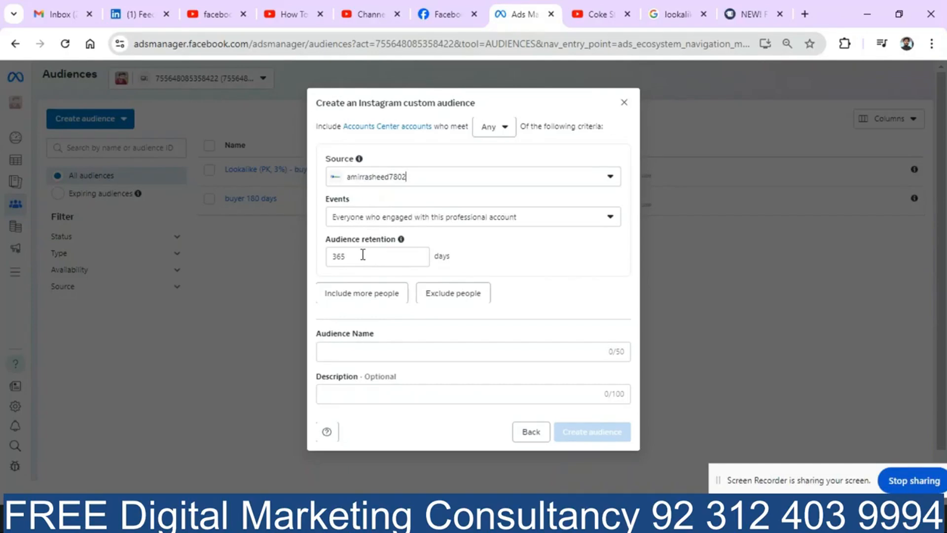
pyautogui.click(530, 433)
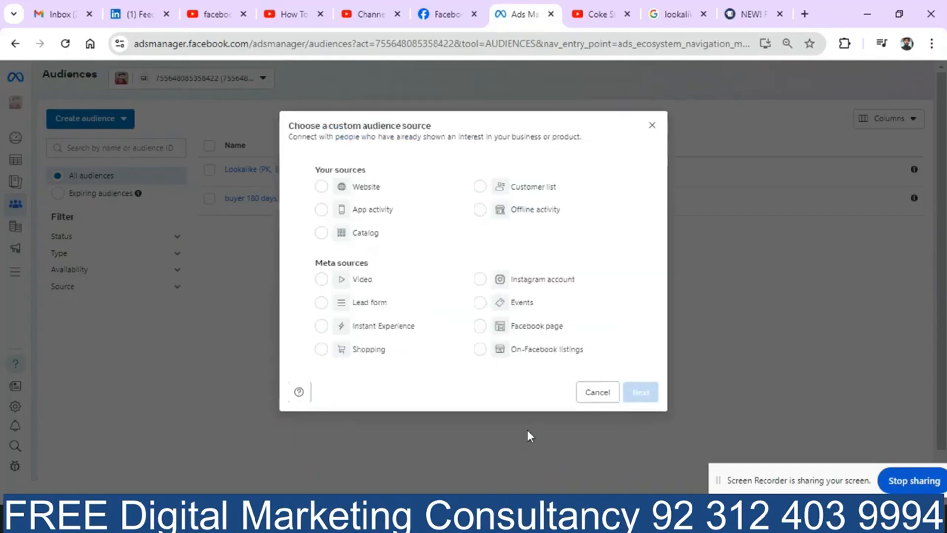
# Start a custom audience with Facebook page as its source and examine the engagement events it offers.
pyautogui.click(535, 328)
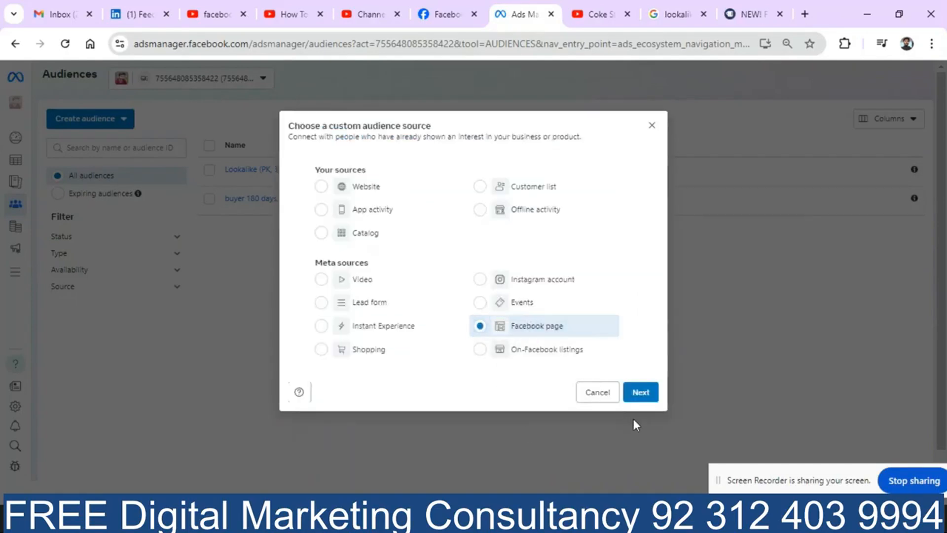
pyautogui.click(642, 393)
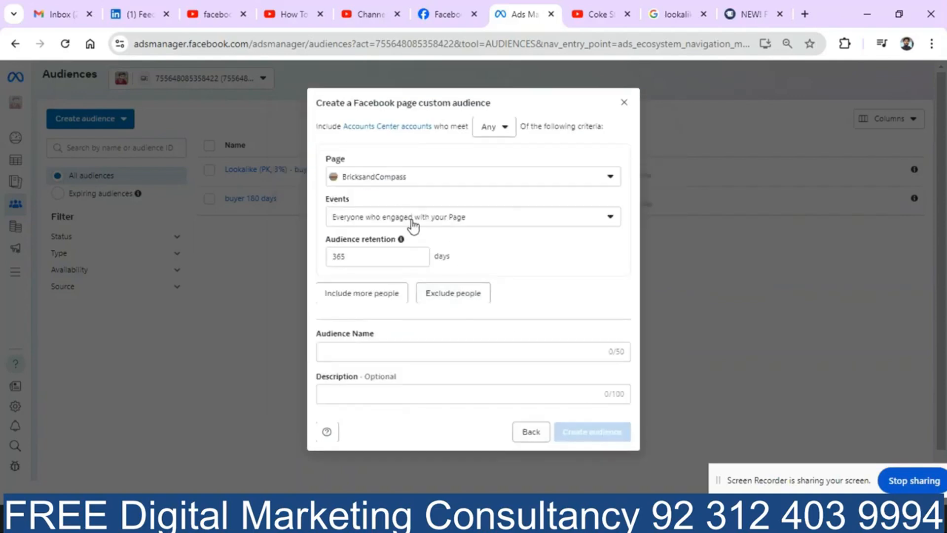
pyautogui.click(410, 218)
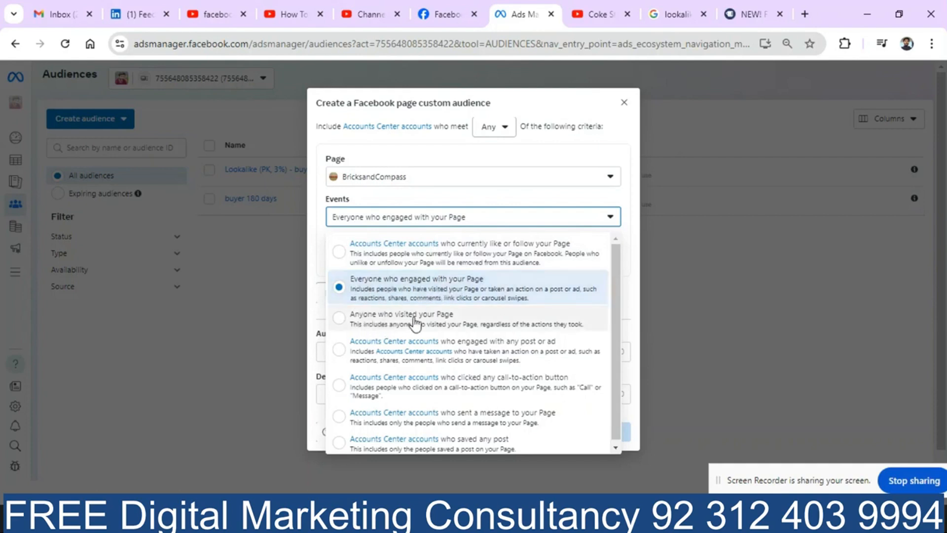
pyautogui.click(631, 228)
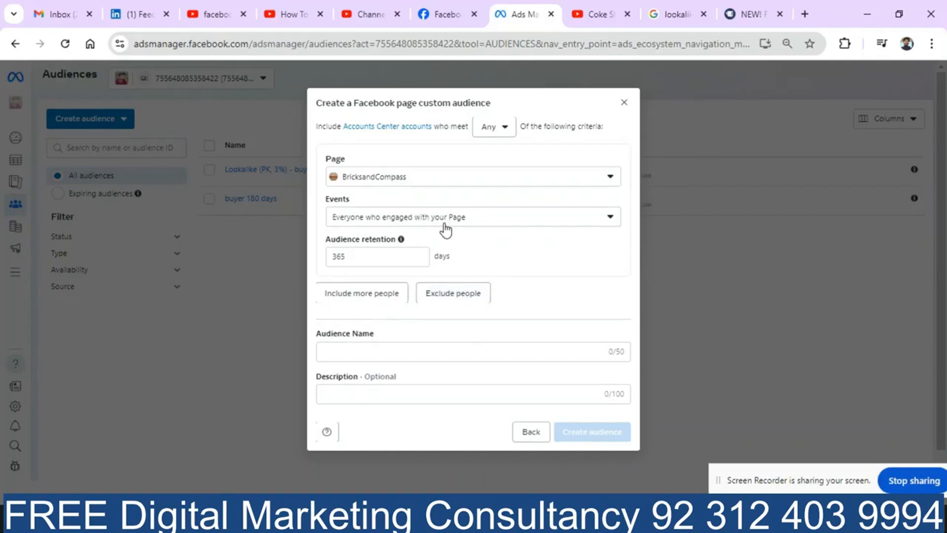
# Examine the event options of an added exclusion group in the Facebook page audience, then discard the custom audience.
pyautogui.click(447, 294)
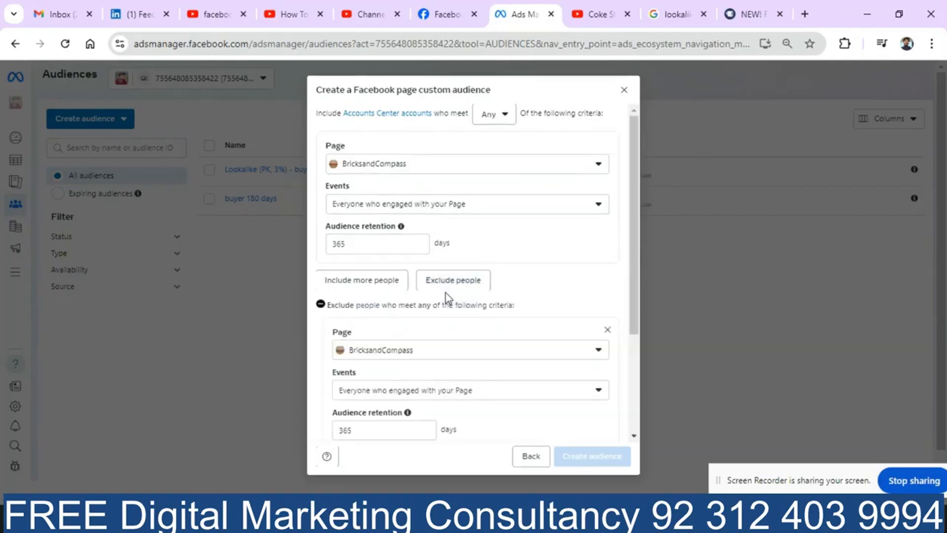
pyautogui.click(507, 397)
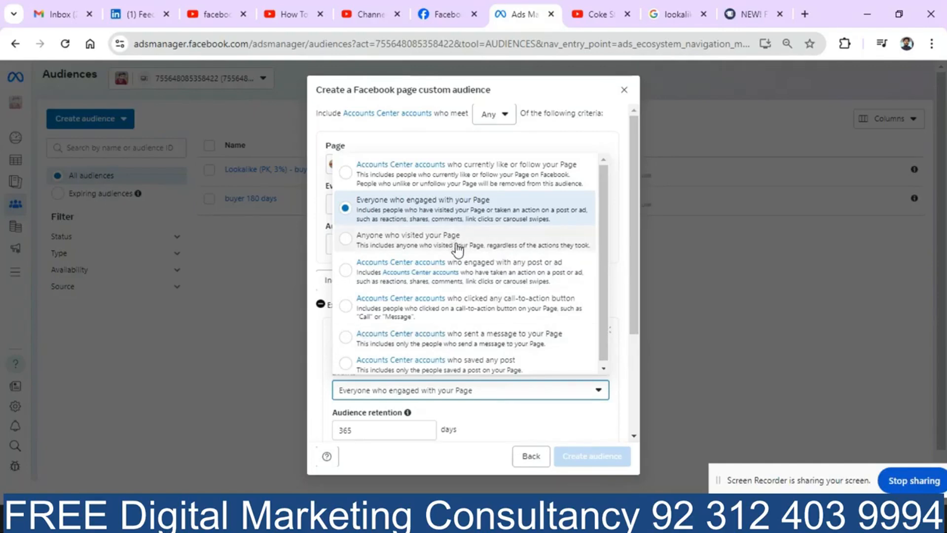
pyautogui.click(527, 455)
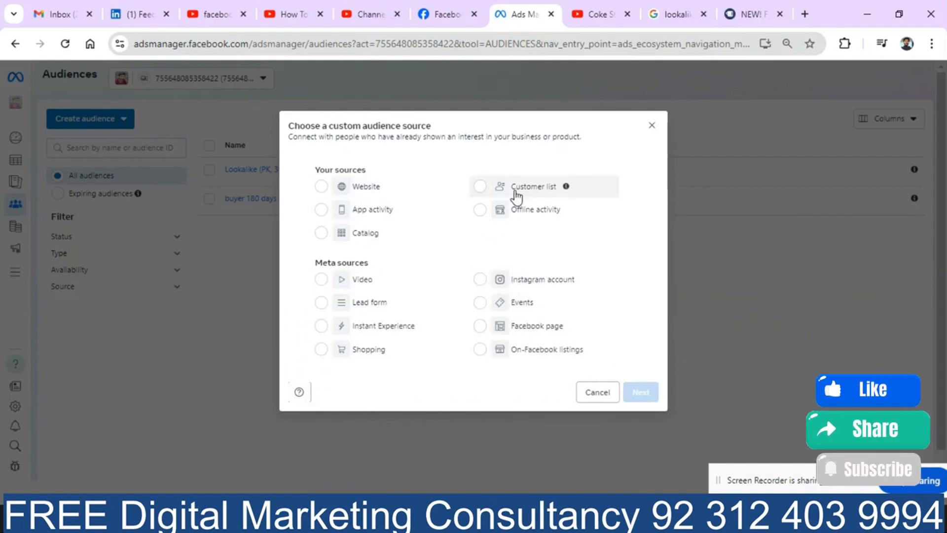
pyautogui.click(651, 127)
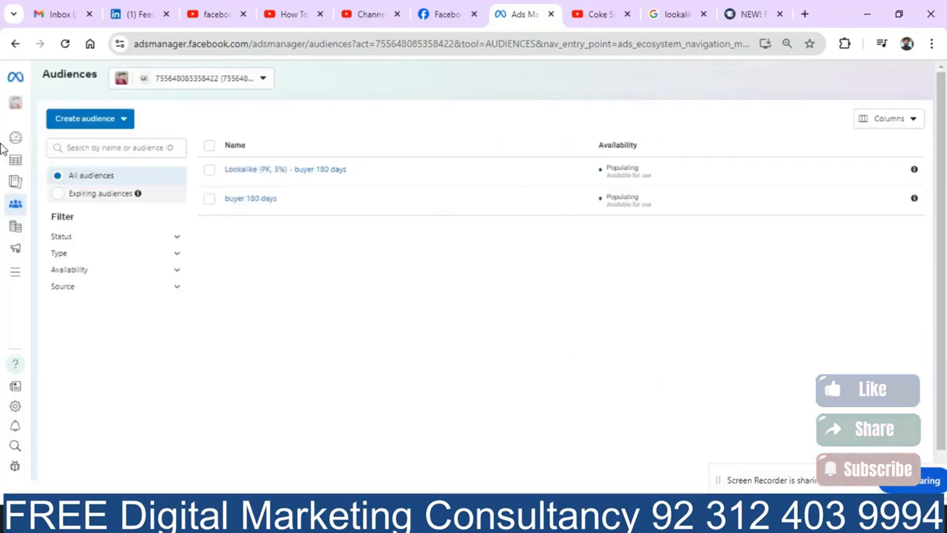